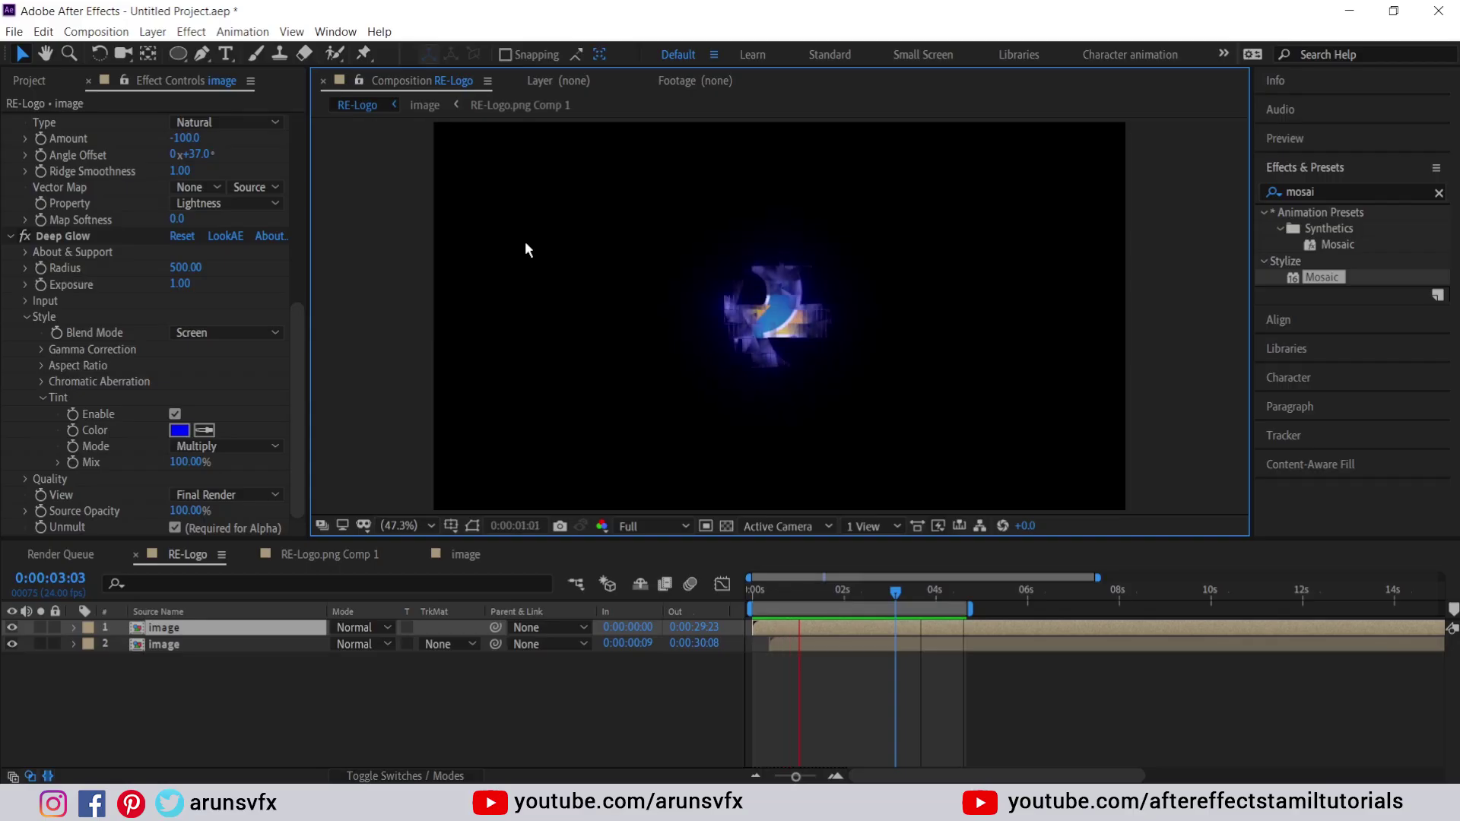
- Start a new project and create Comp 1 from the HDTV 1080 24 preset (1920×1080, 24 fps, 30 s)
click(13, 31)
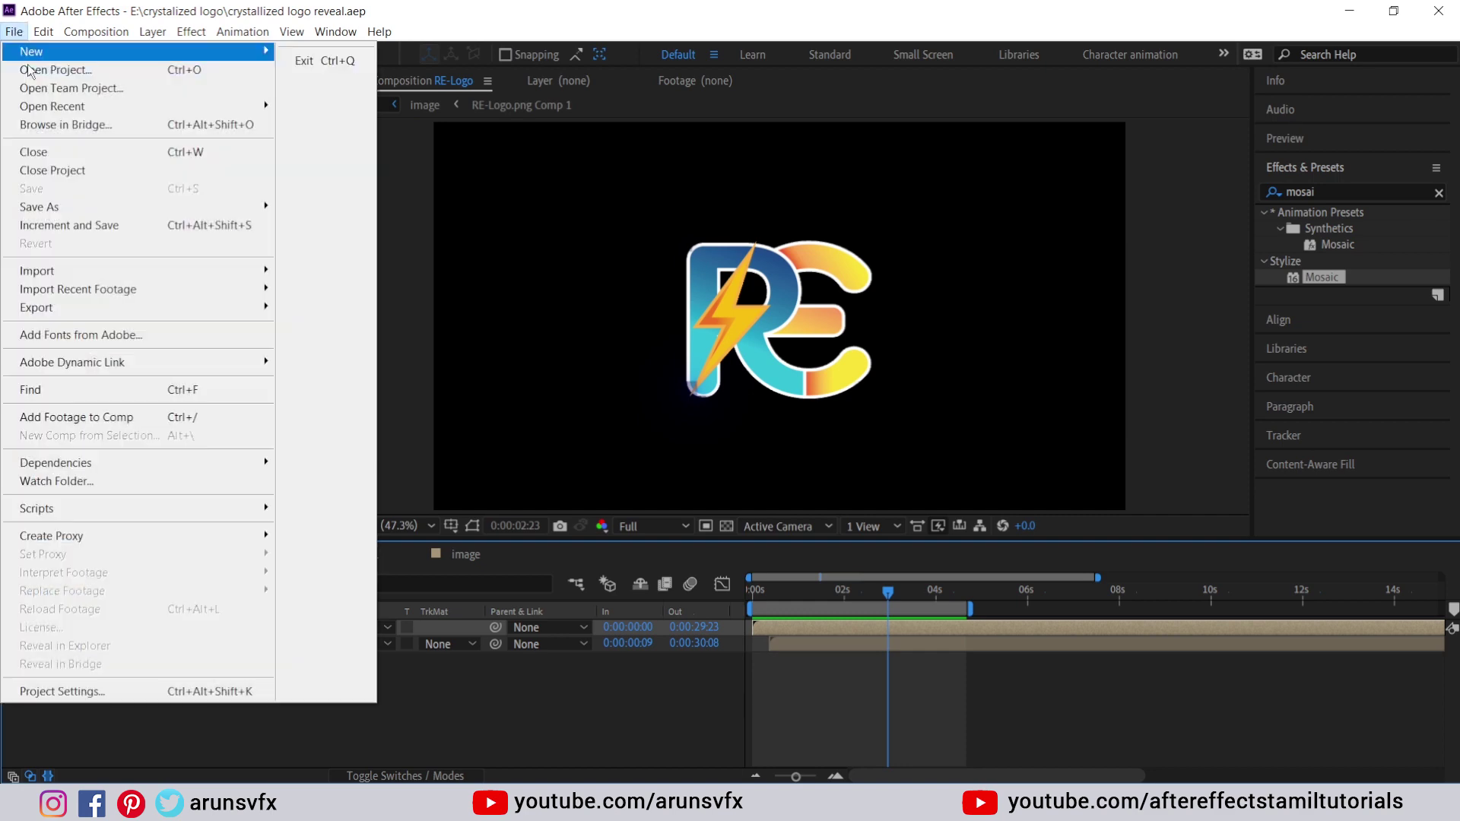
mouse_move(39, 53)
click(355, 57)
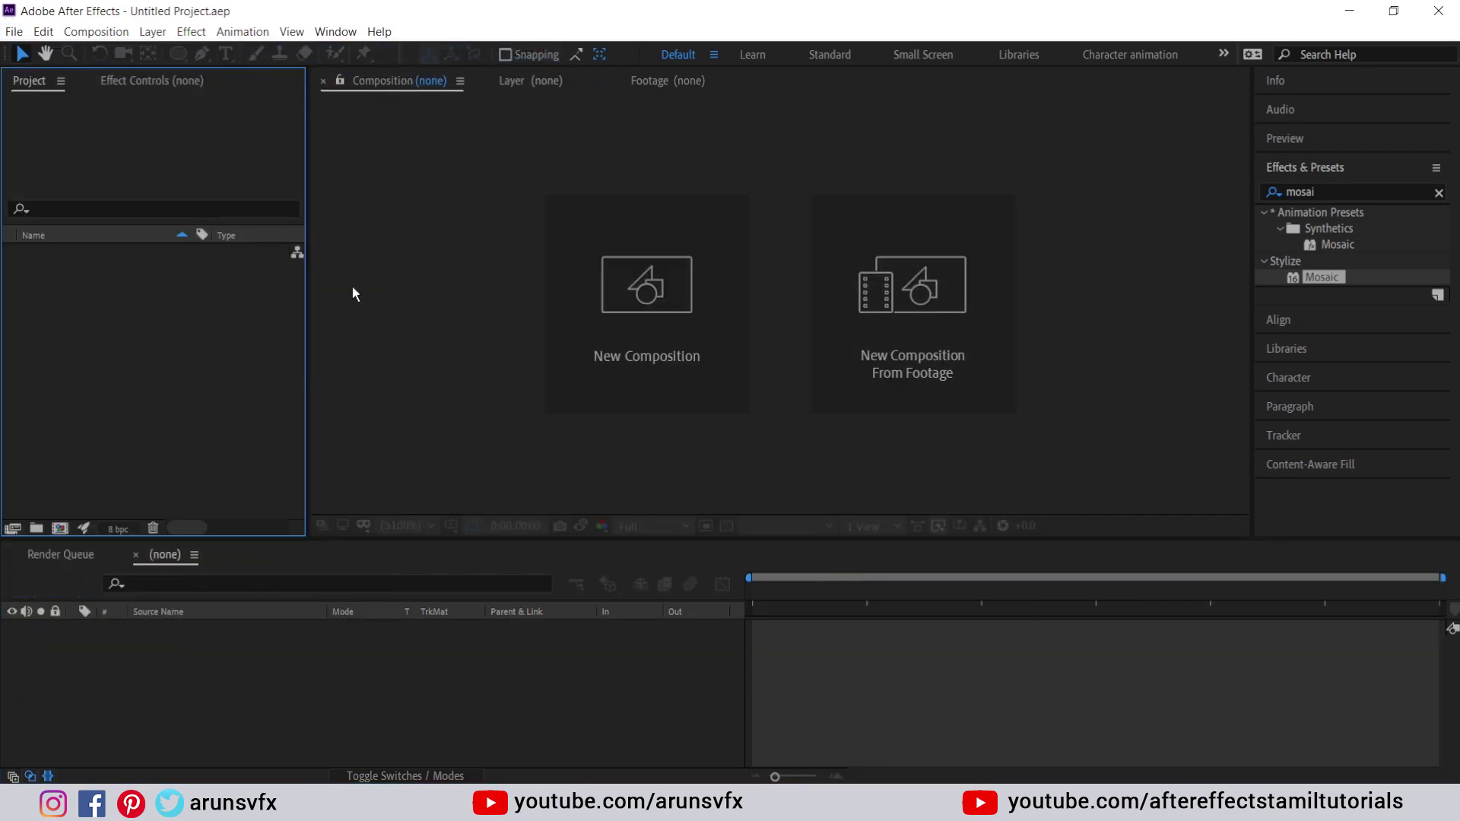
click(59, 527)
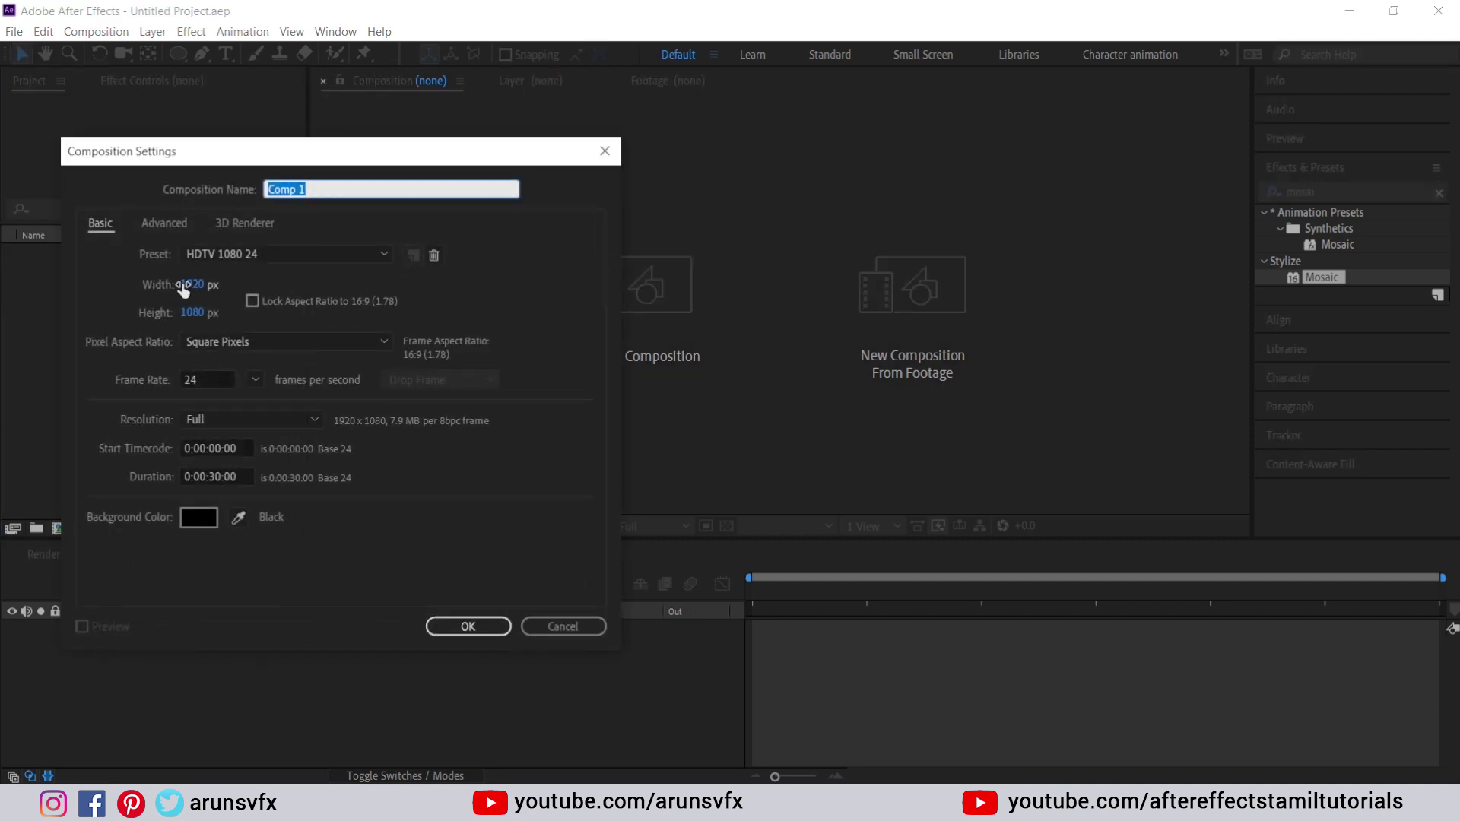
click(244, 254)
click(245, 254)
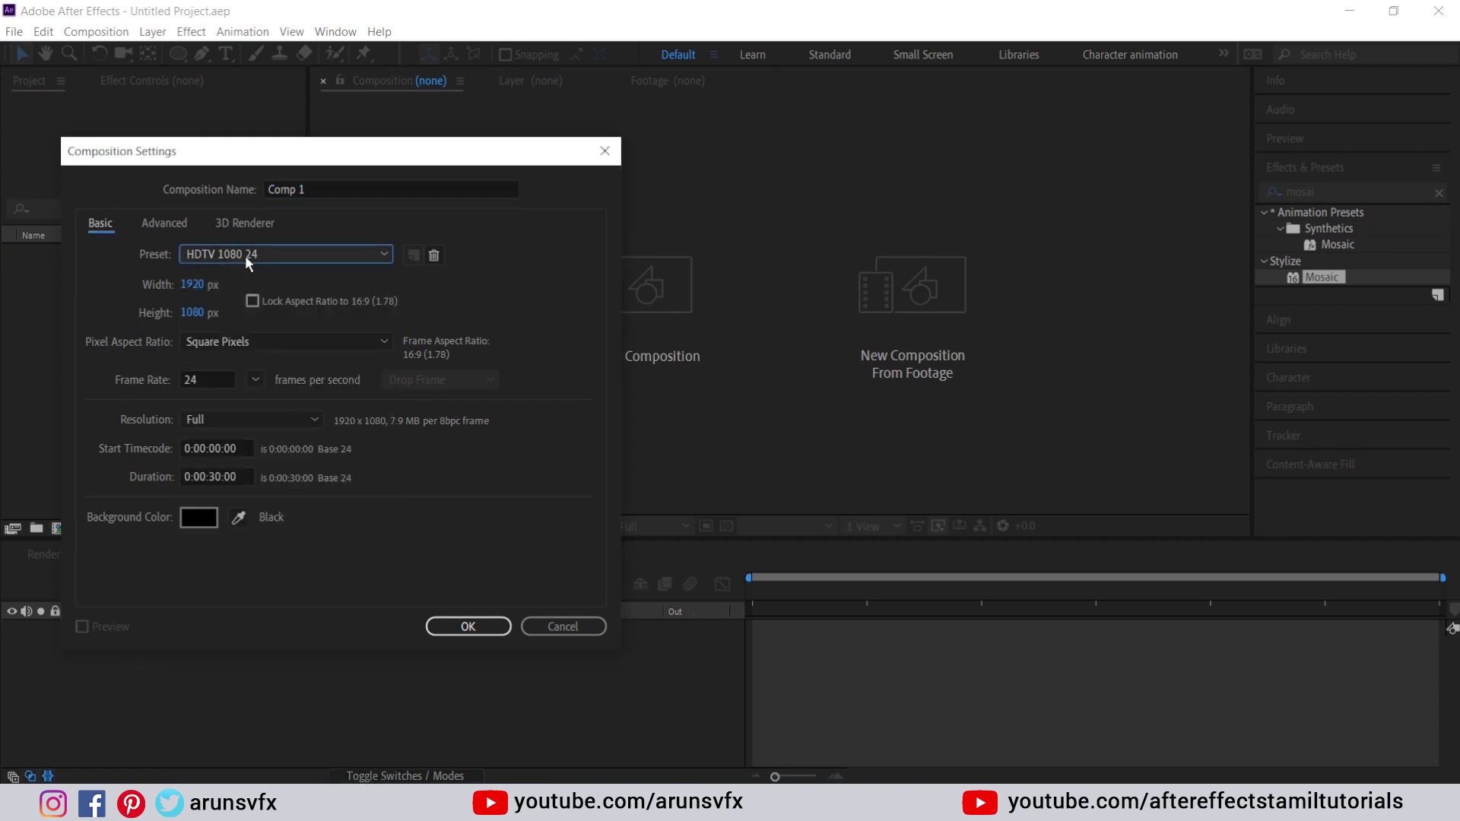
click(503, 628)
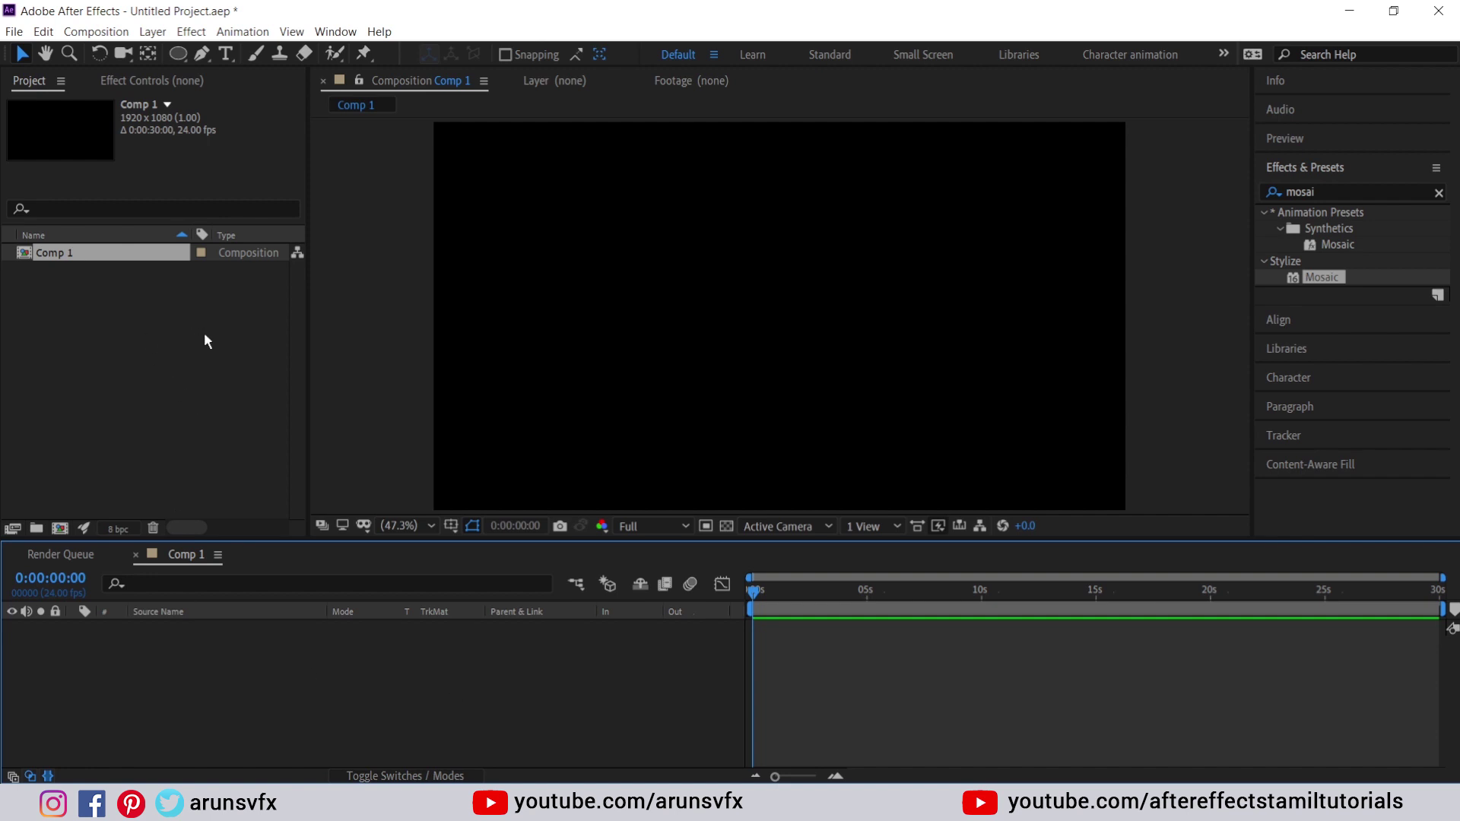
- Import cric heroes.png and drag it into Comp 1 as a centred layer
double_click(132, 344)
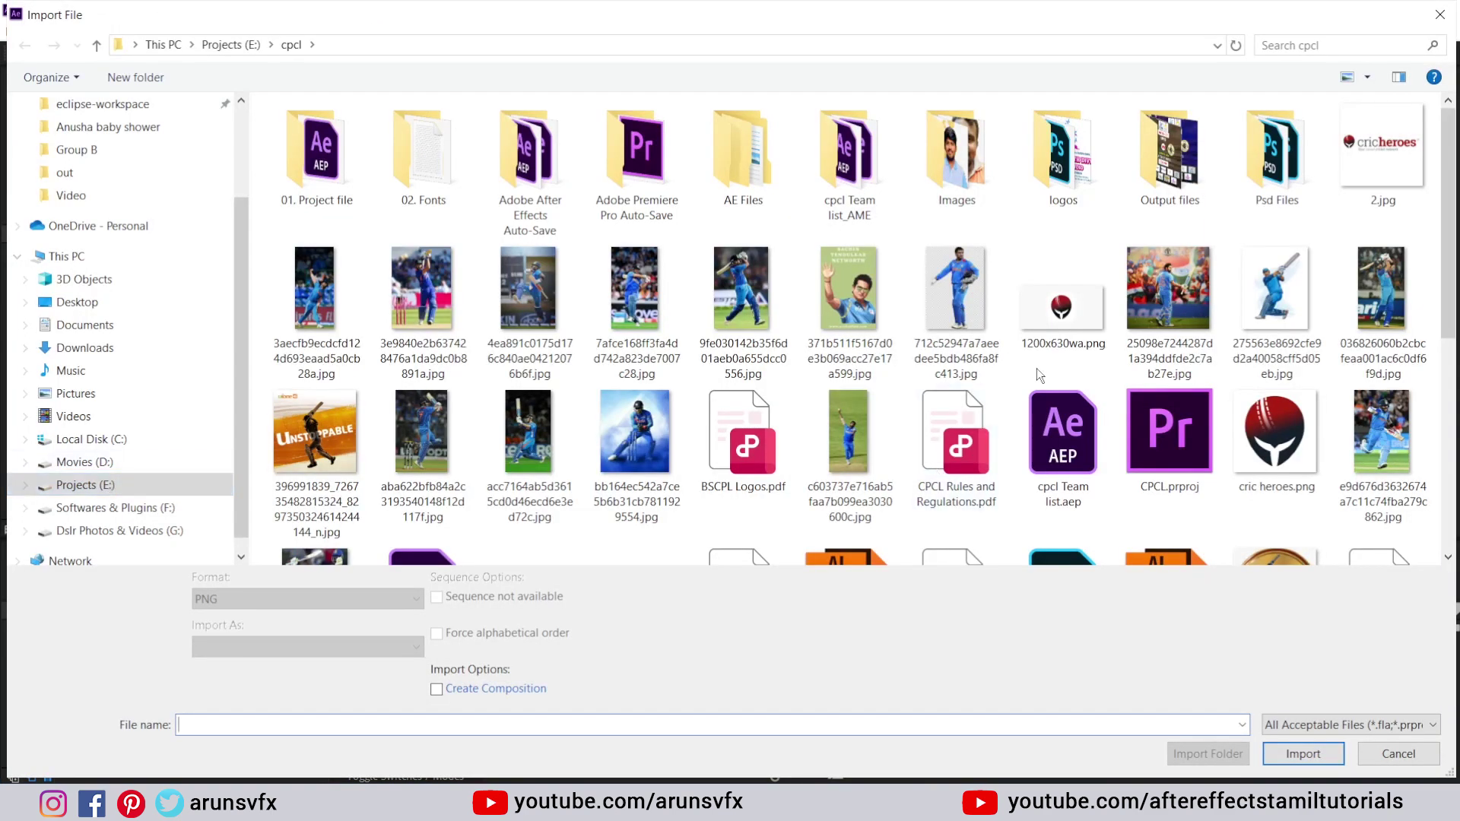
click(1302, 435)
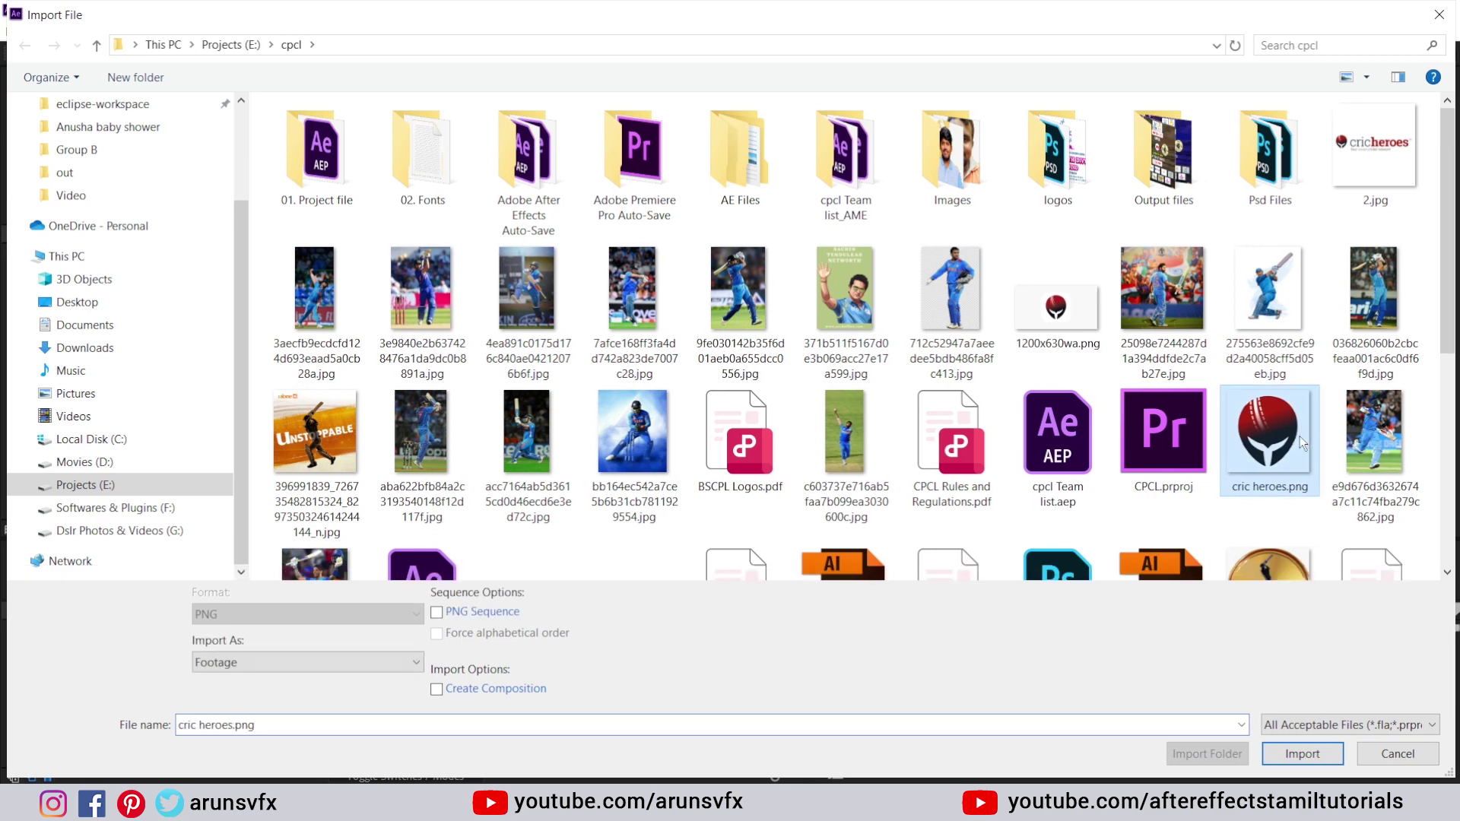
click(1303, 754)
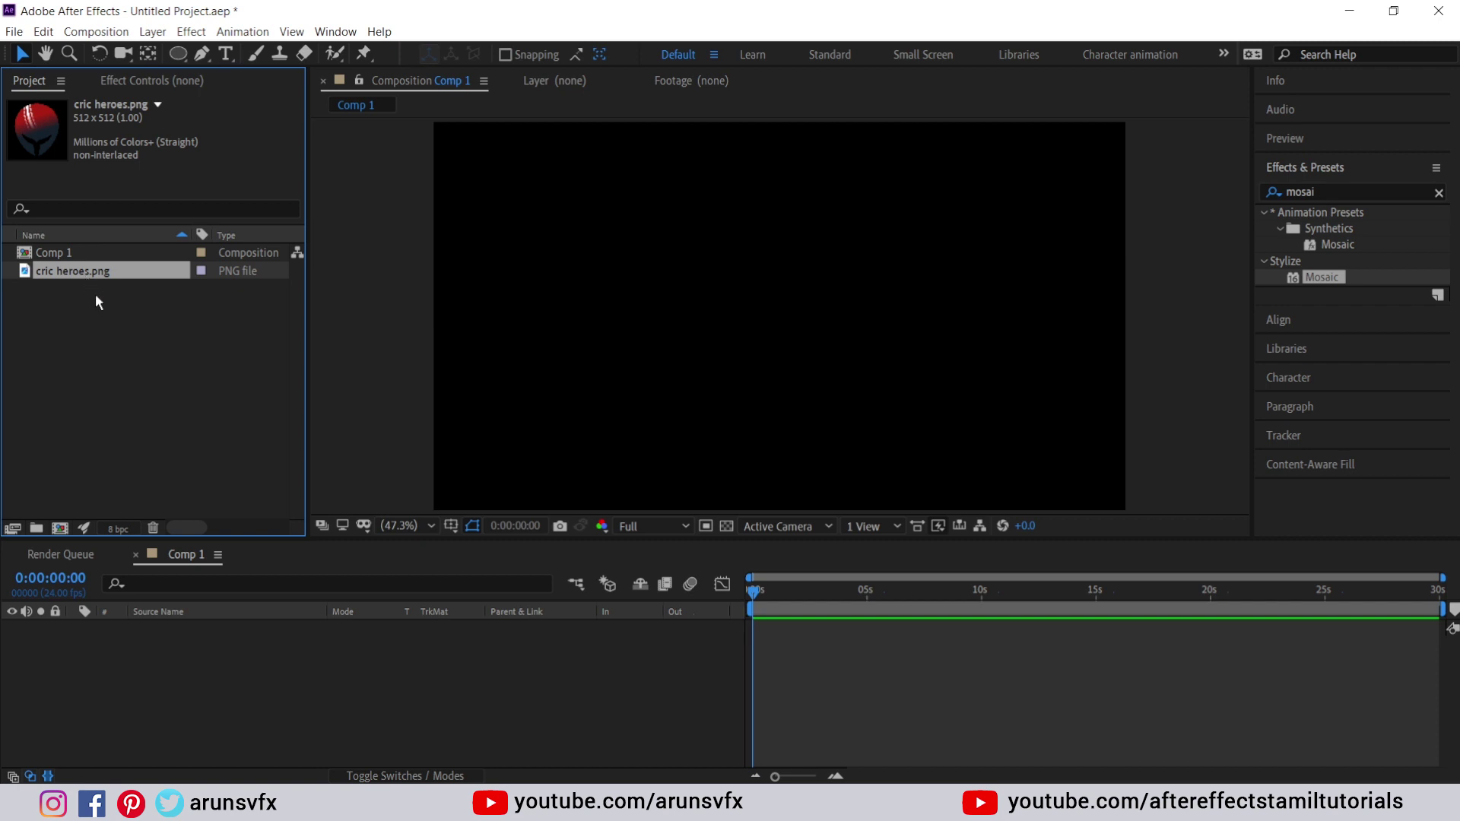
drag(66, 272, 198, 694)
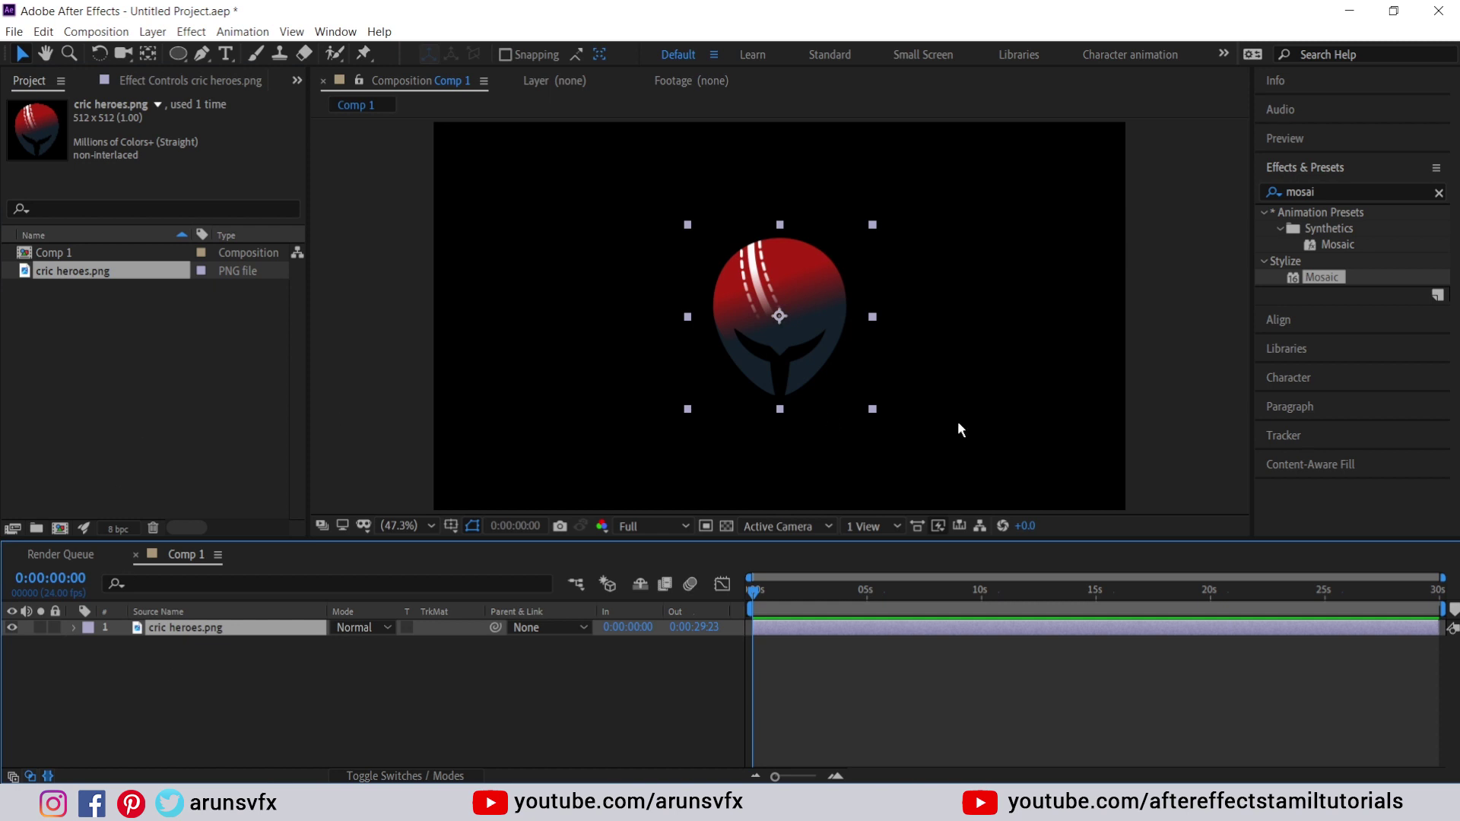
- Pre-compose the cricket logo layer with Ctrl+Shift+C into a composition named 'put image'
scroll(981, 291, down, 2)
scroll(981, 302, up, 2)
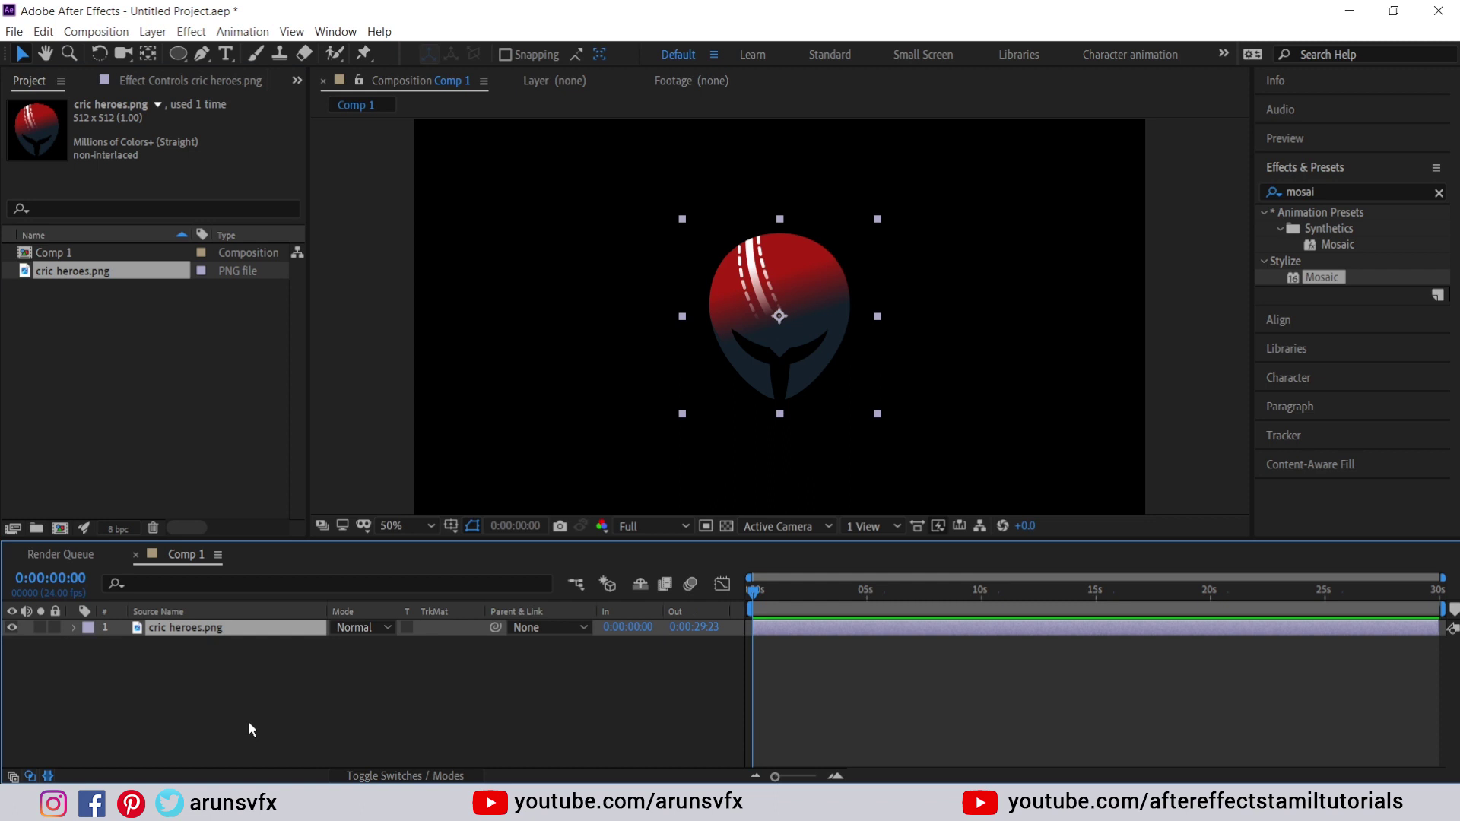
key(ctrl+shift+c)
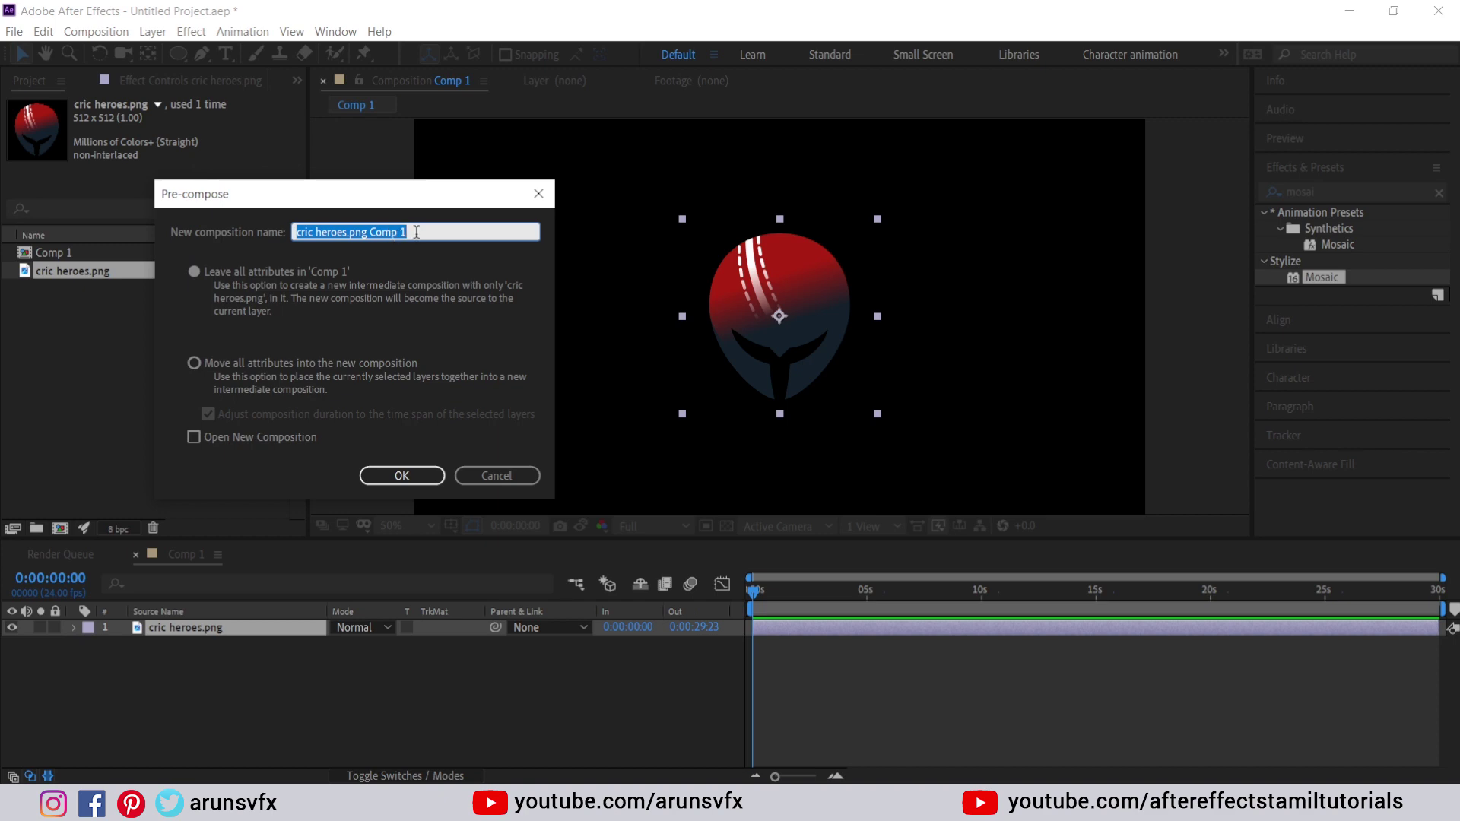
text(p)
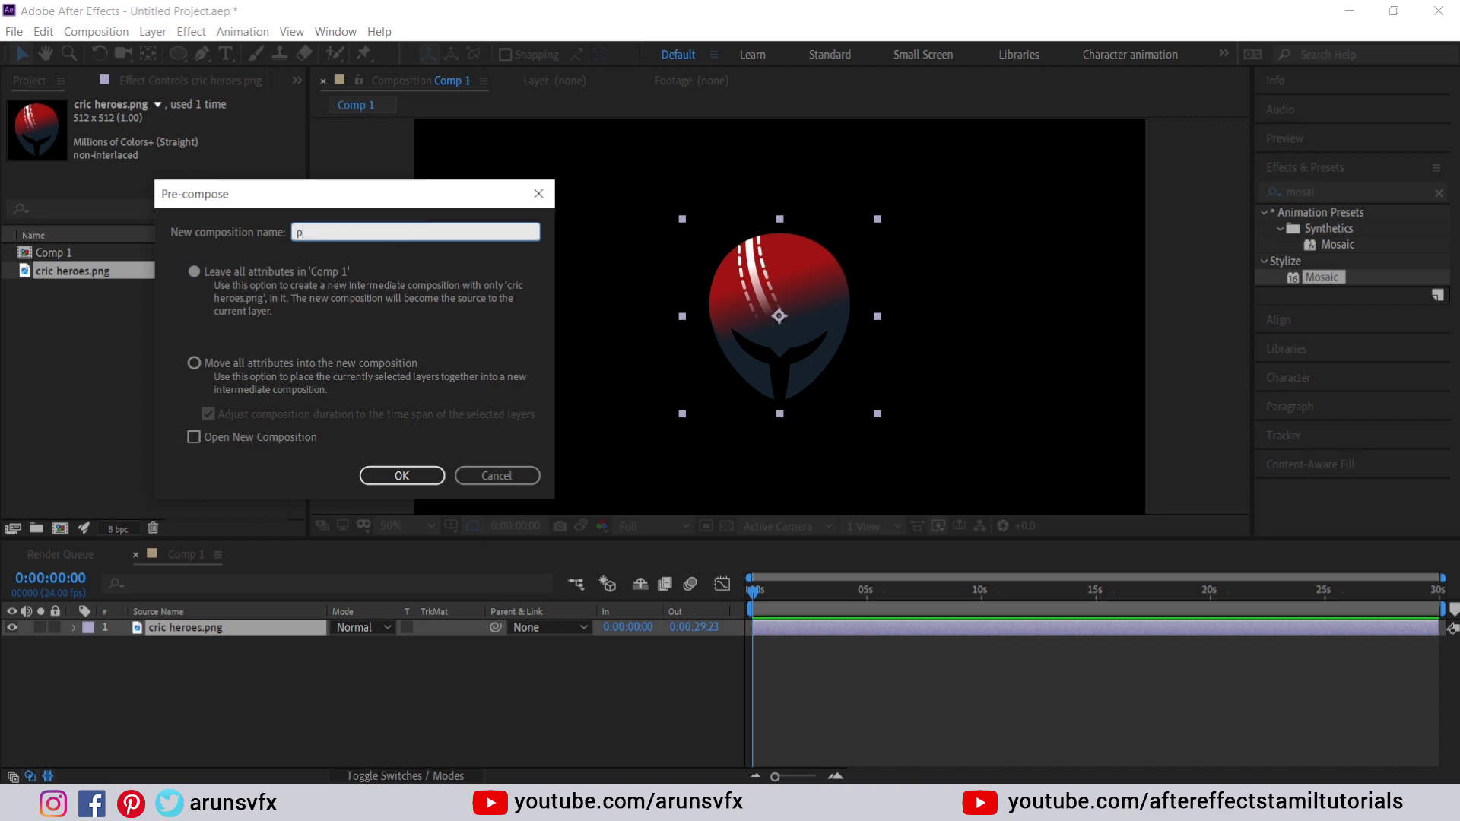
text(ut image)
click(409, 474)
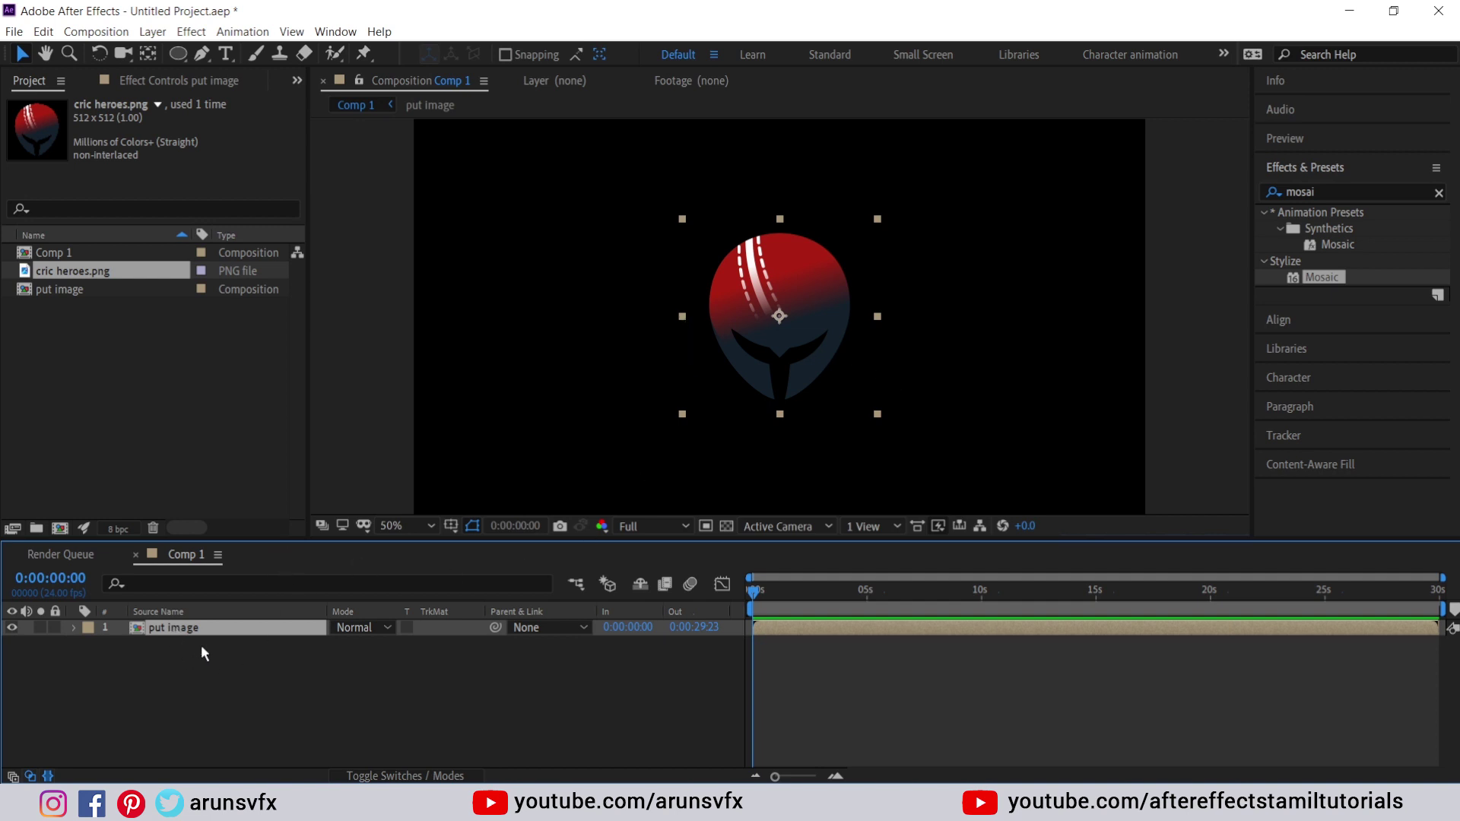
- Add a full-frame 1920×1080 white solid layer above put image
right_click(220, 673)
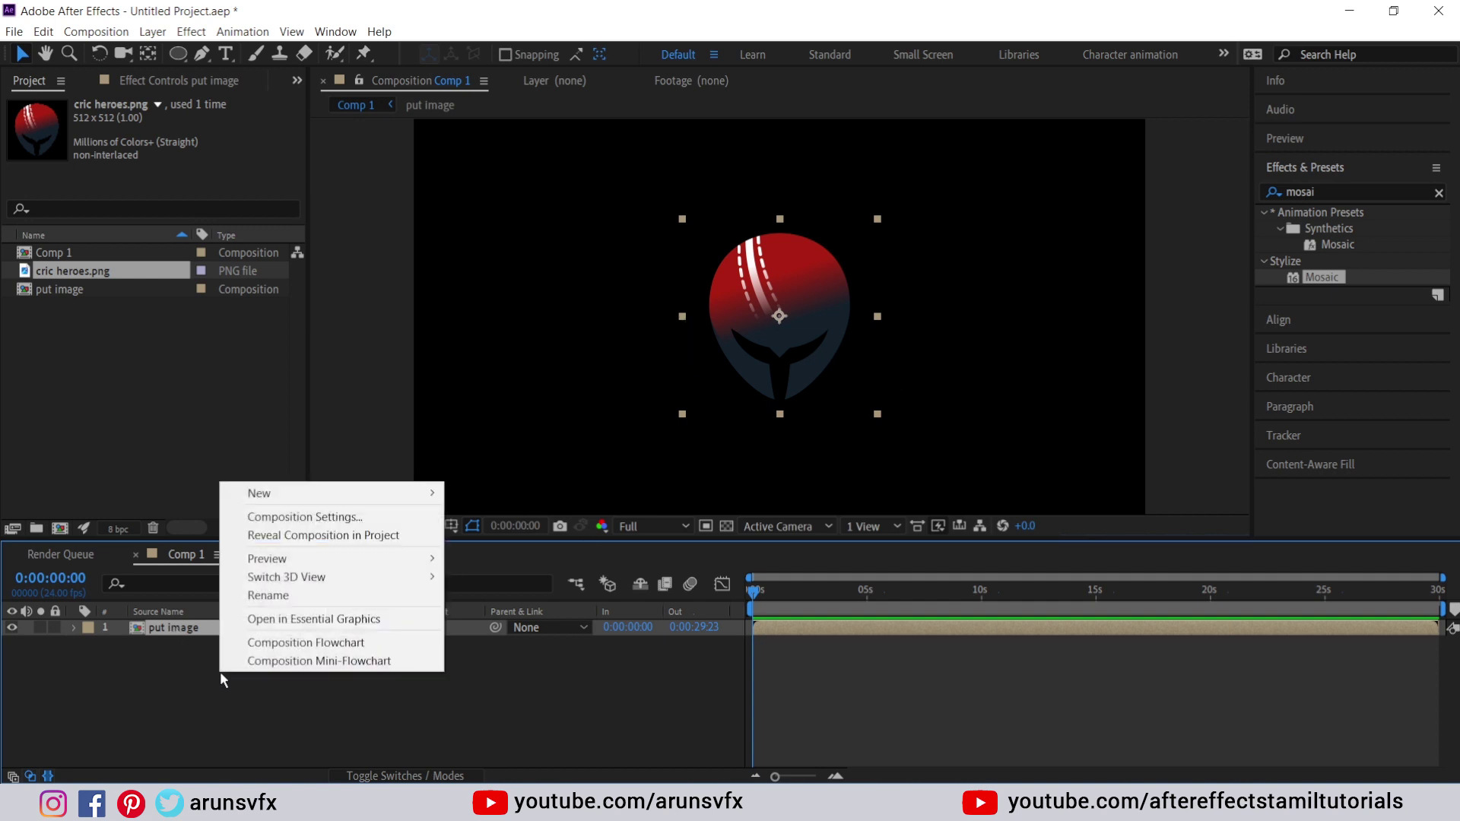
mouse_move(268, 498)
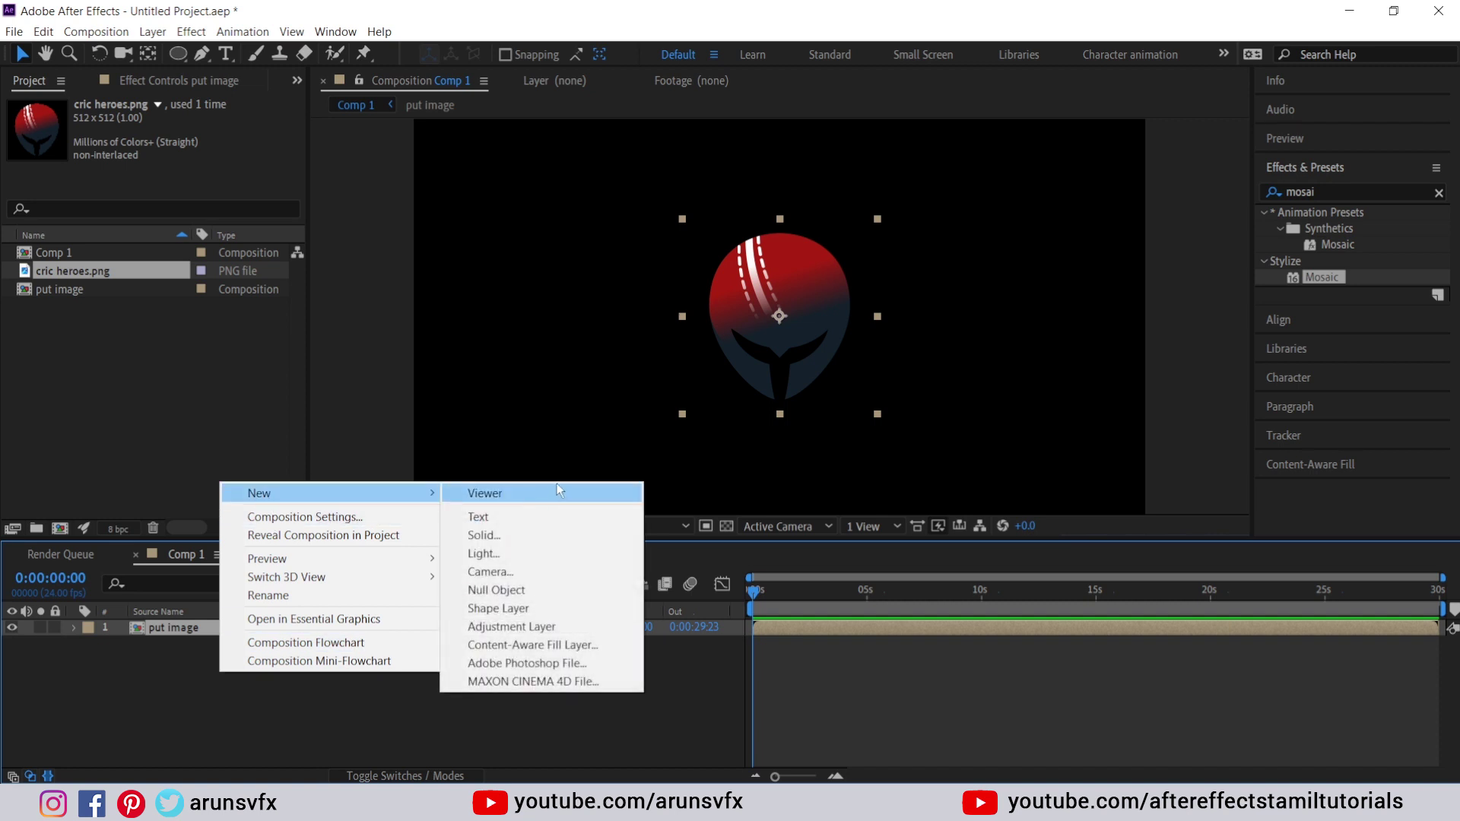
click(484, 535)
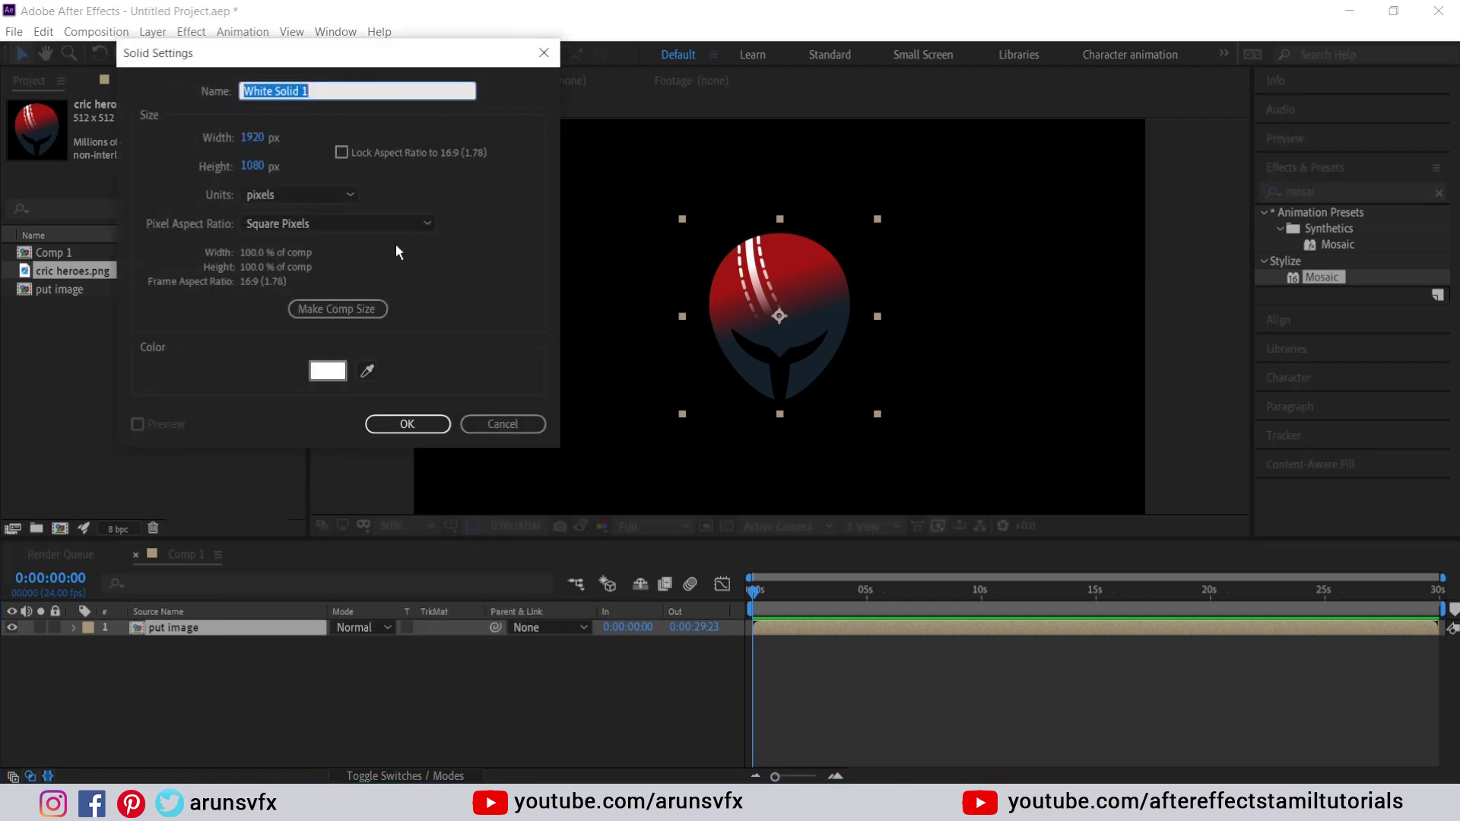
click(395, 421)
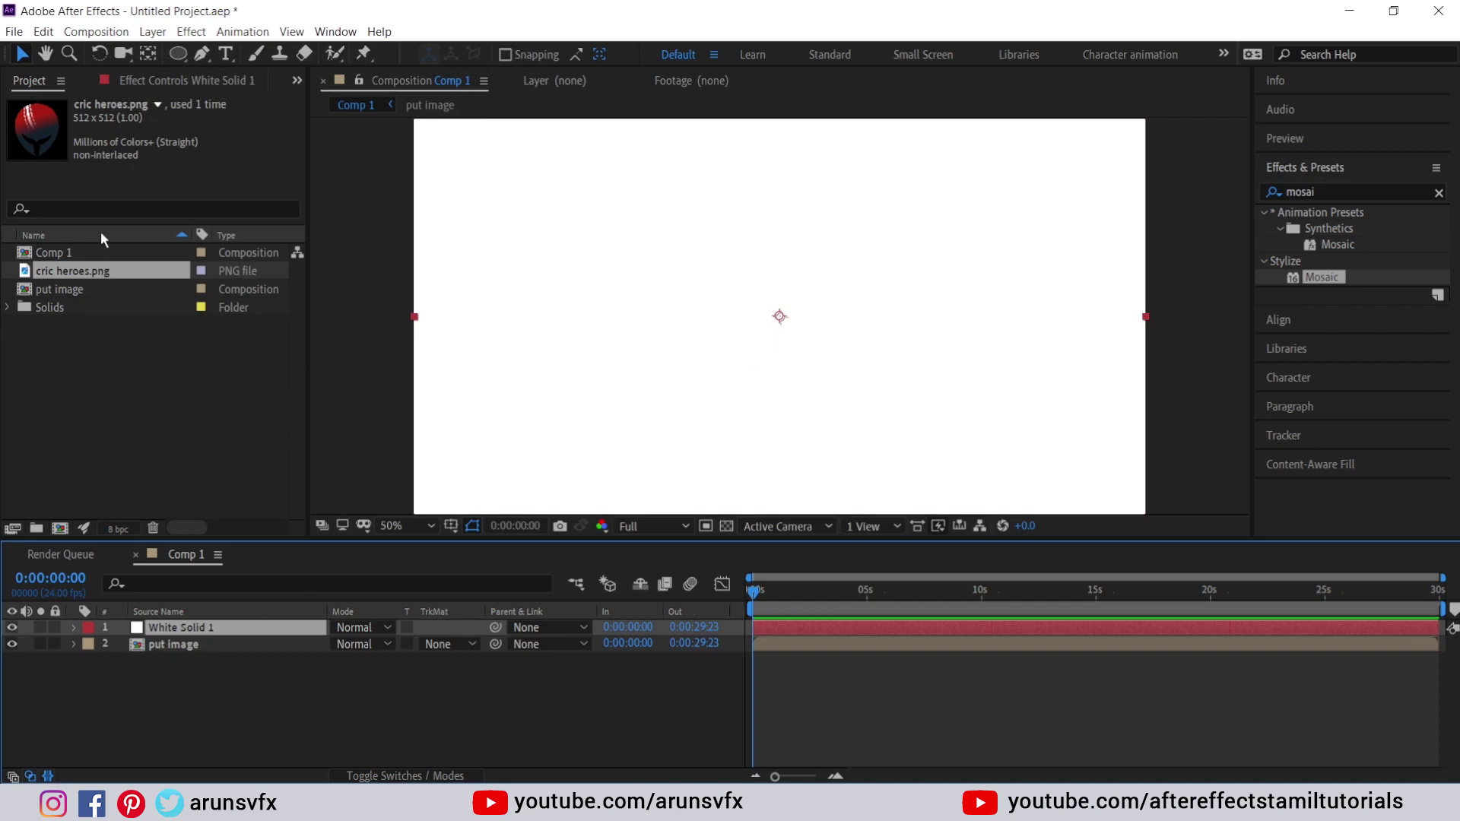
click(180, 55)
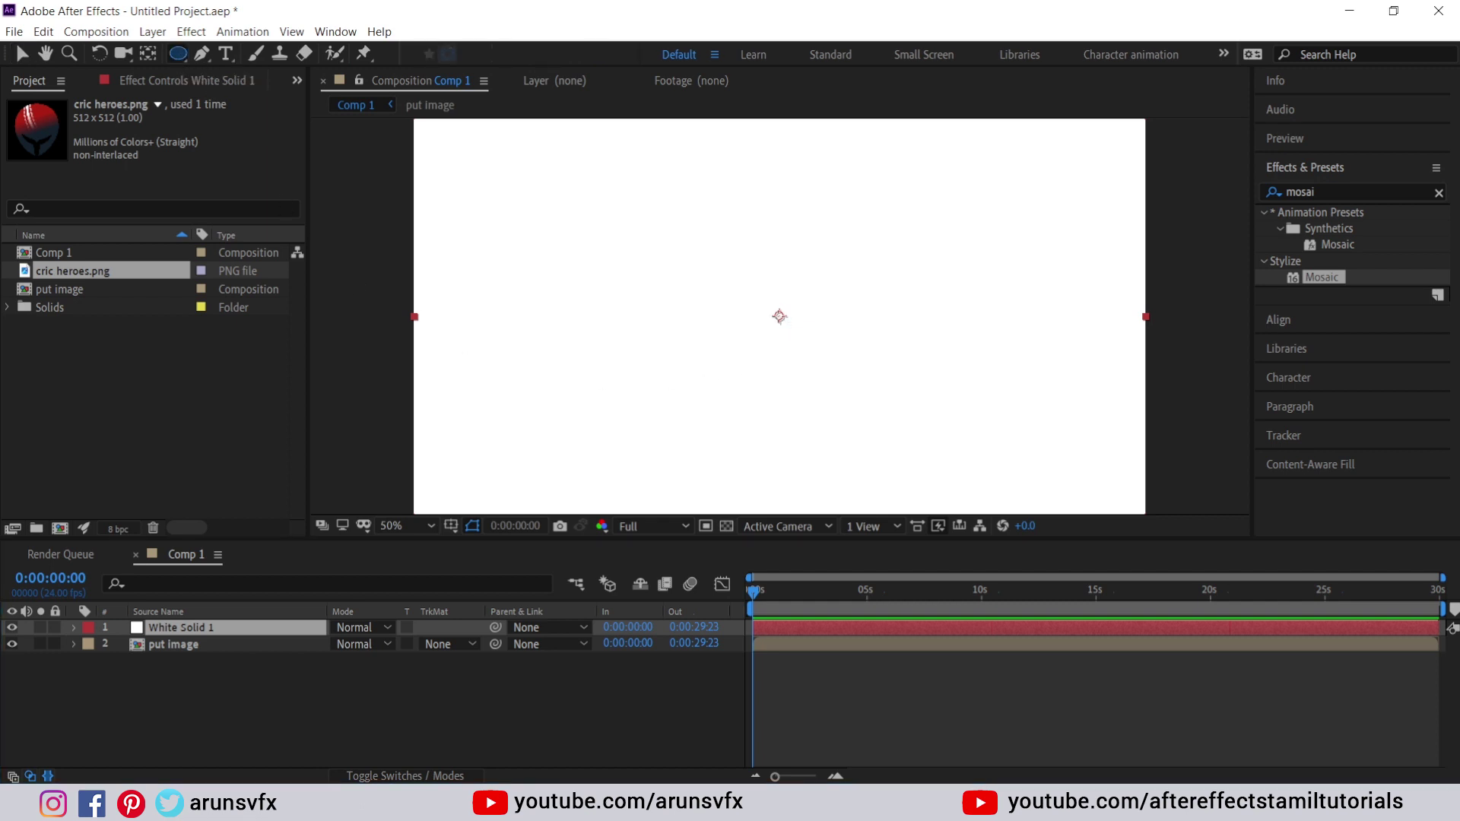
- Draw a centred circular mask on White Solid 1, feather it 50 px, and keyframe Mask Expansion
drag(780, 317, 825, 374)
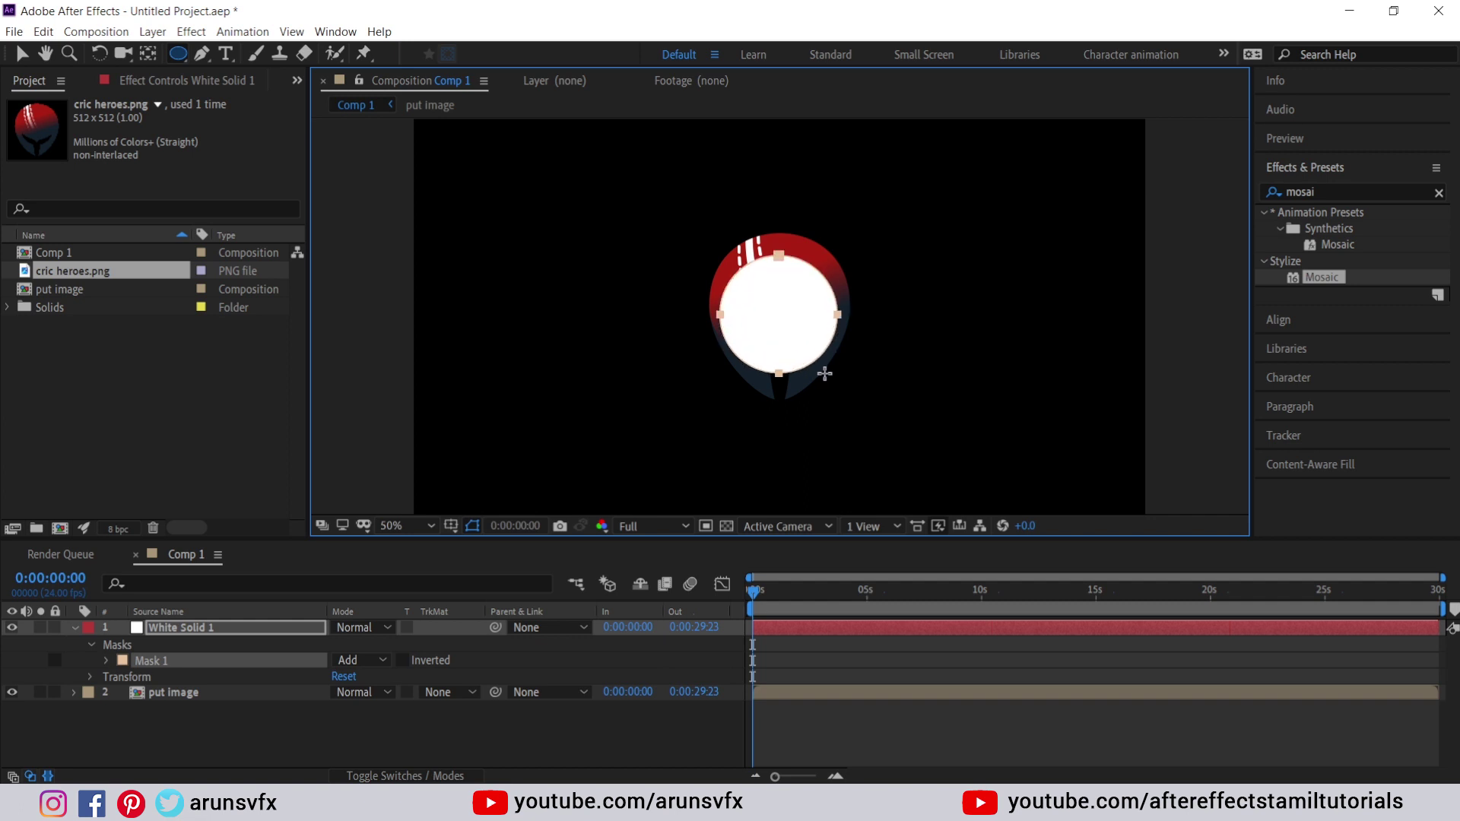
drag(825, 374, 898, 417)
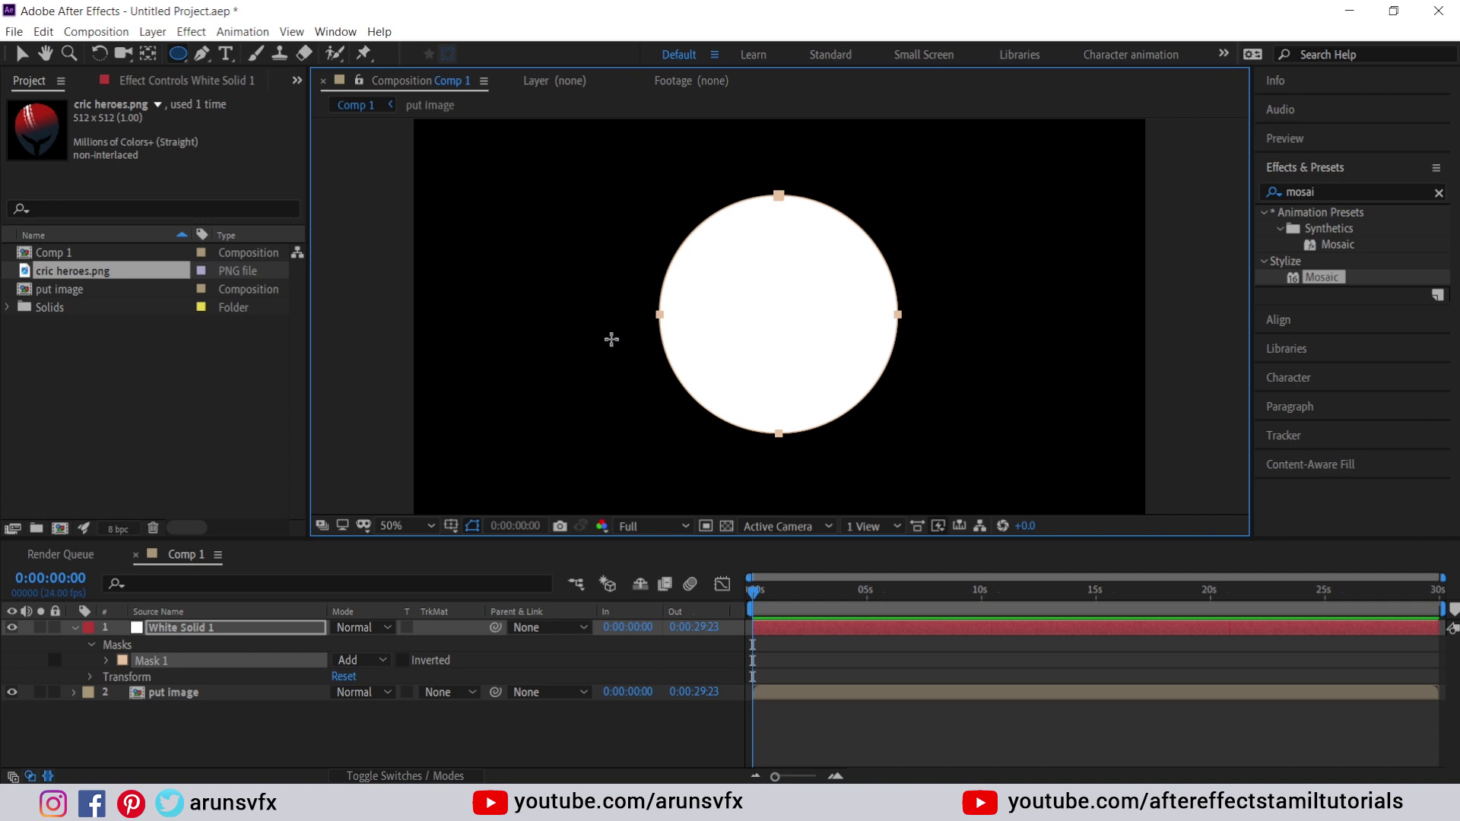
click(107, 662)
click(107, 662)
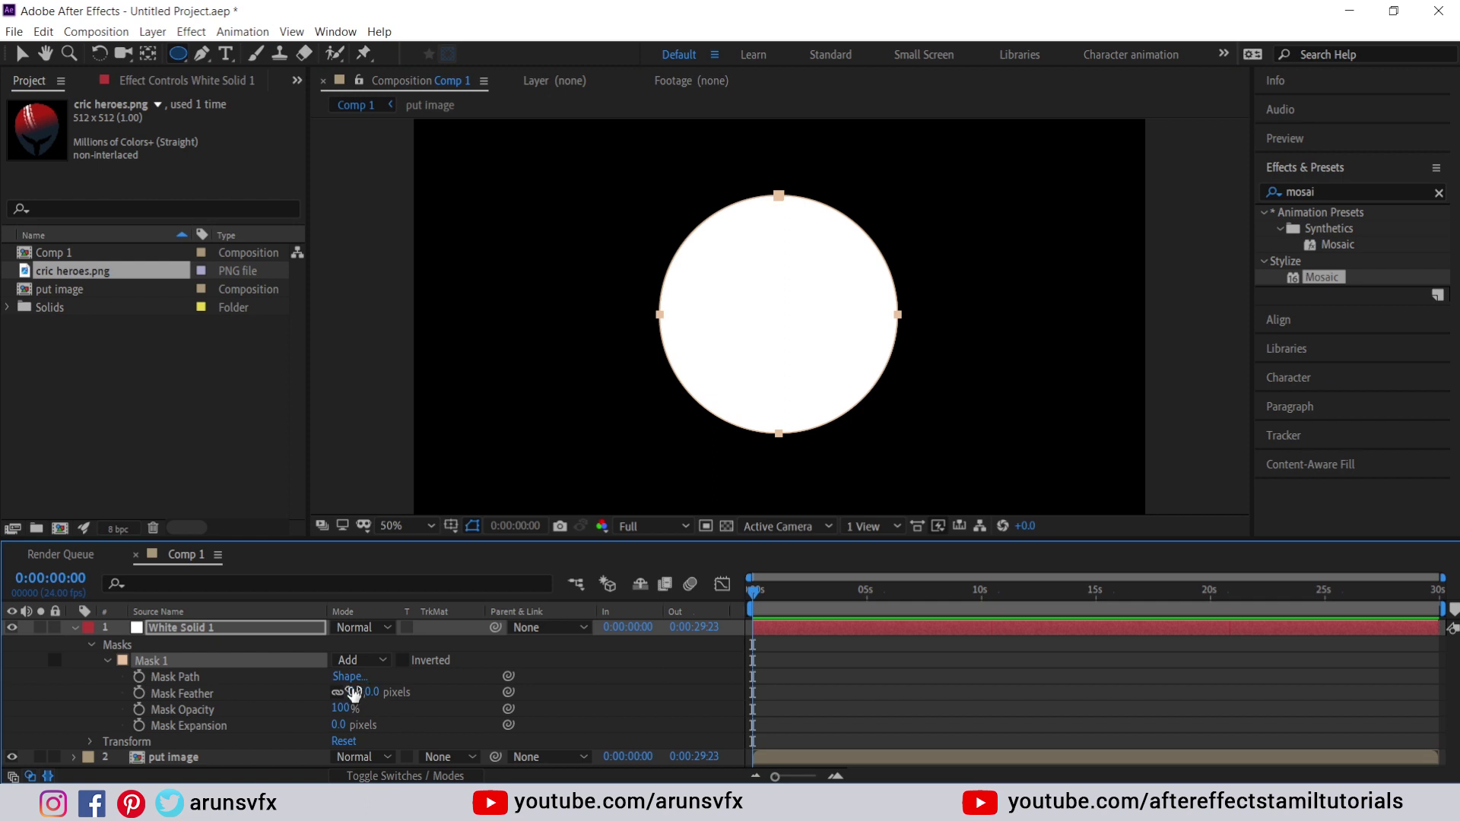
drag(354, 693, 399, 689)
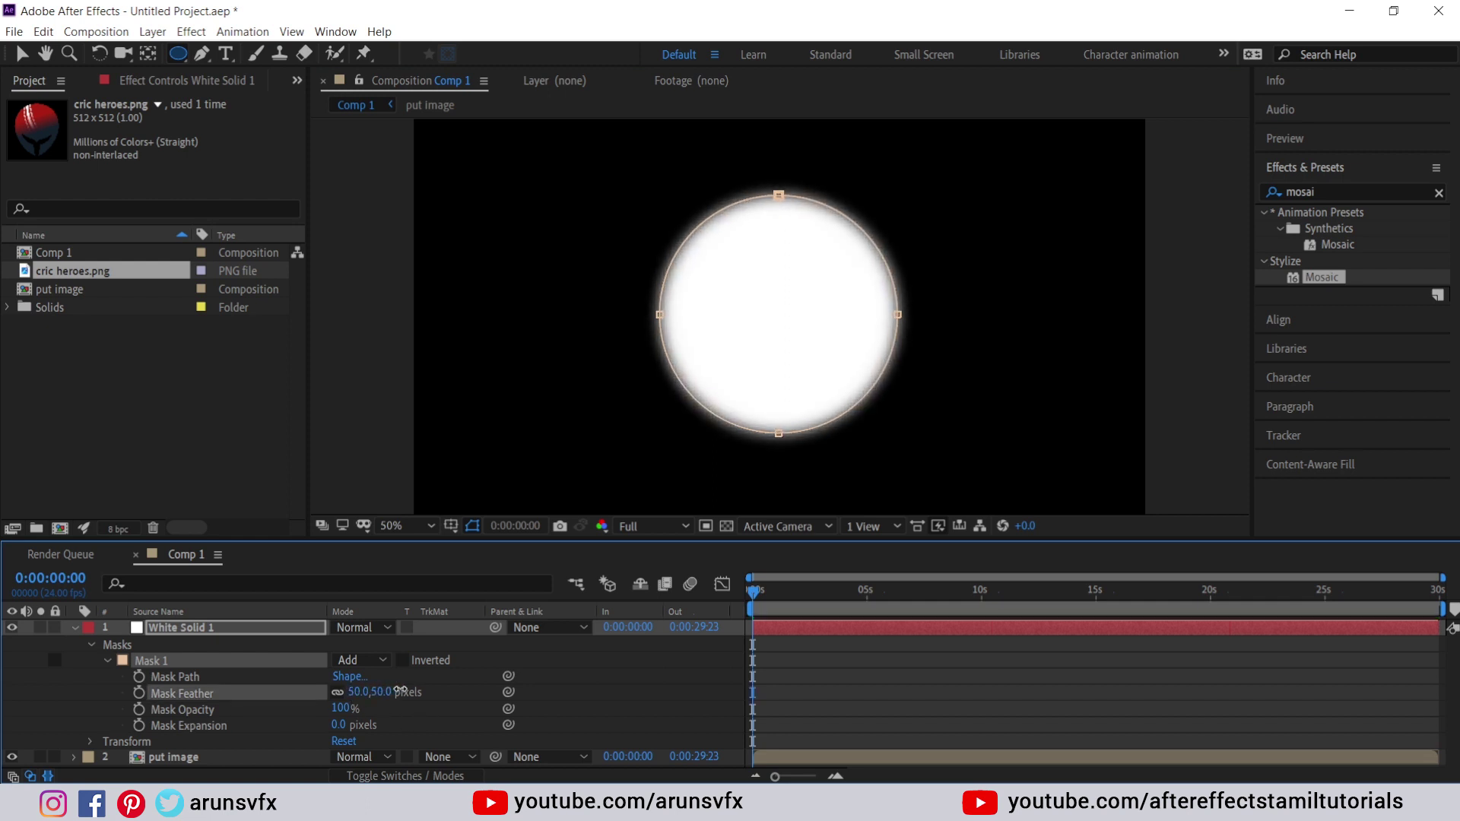
click(614, 702)
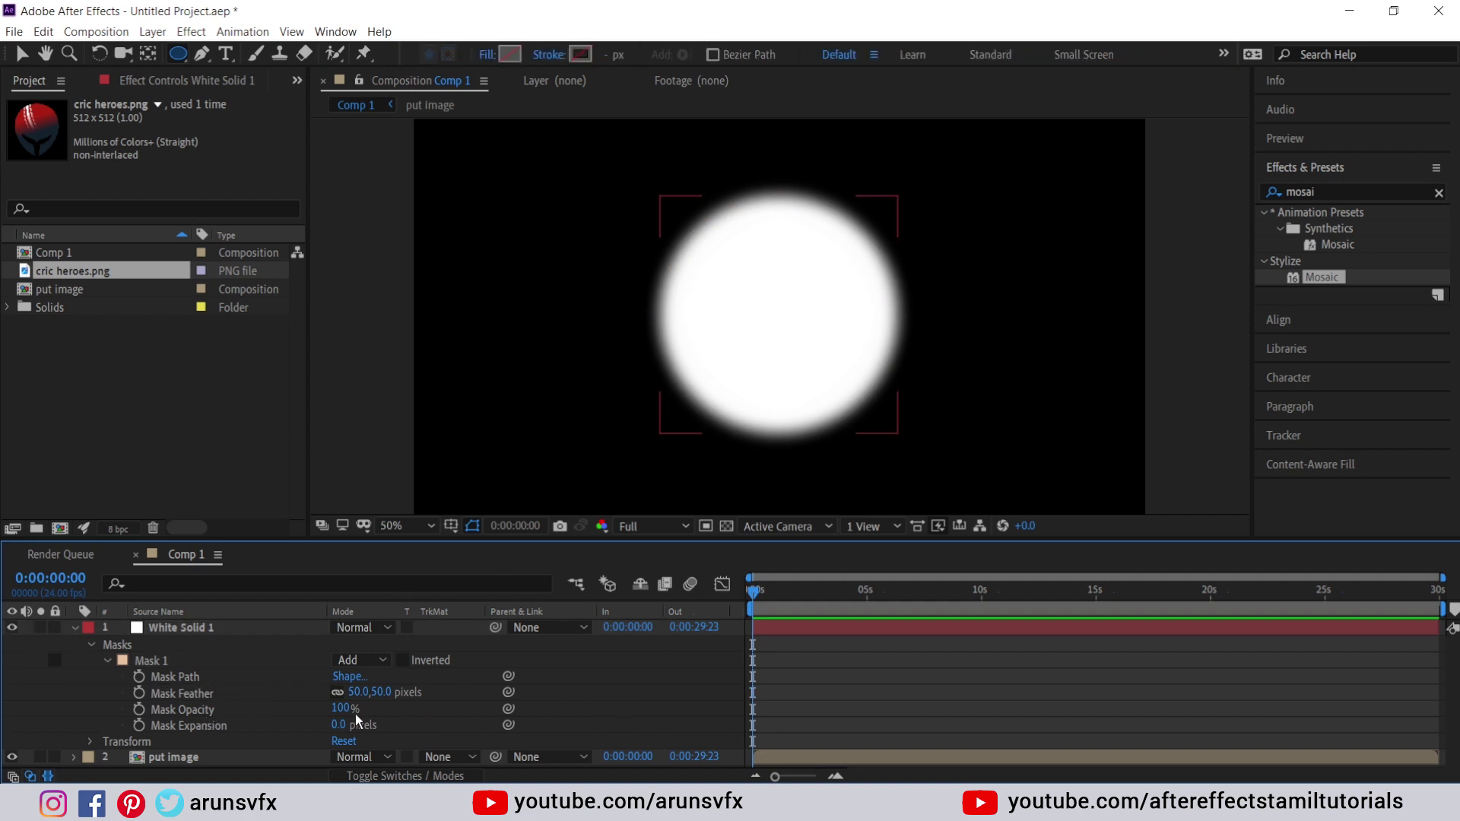
click(140, 726)
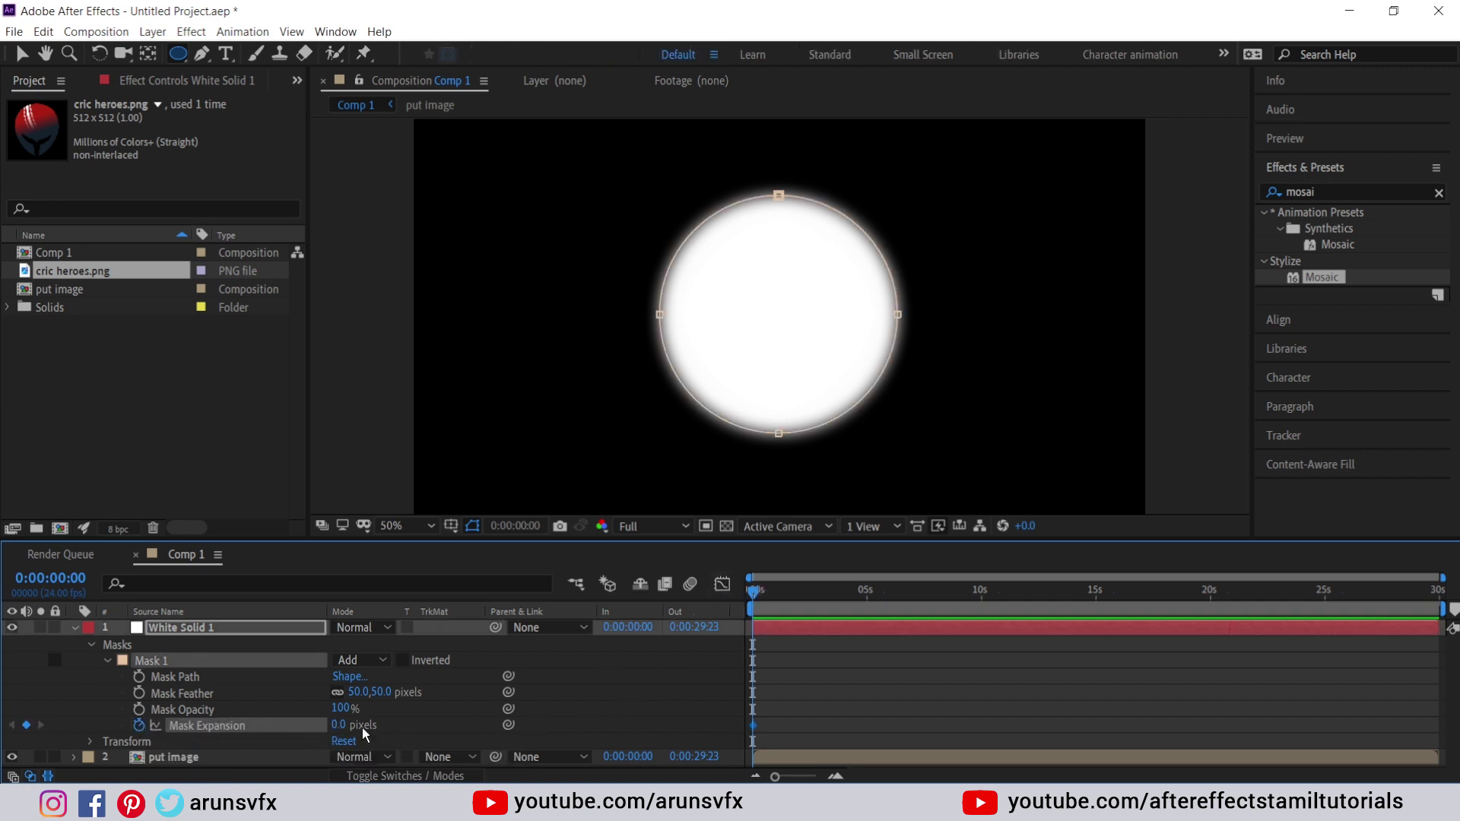
- Key Mask Expansion at -312 px at 0 s and 155 px at 3 s
drag(342, 726, 45, 726)
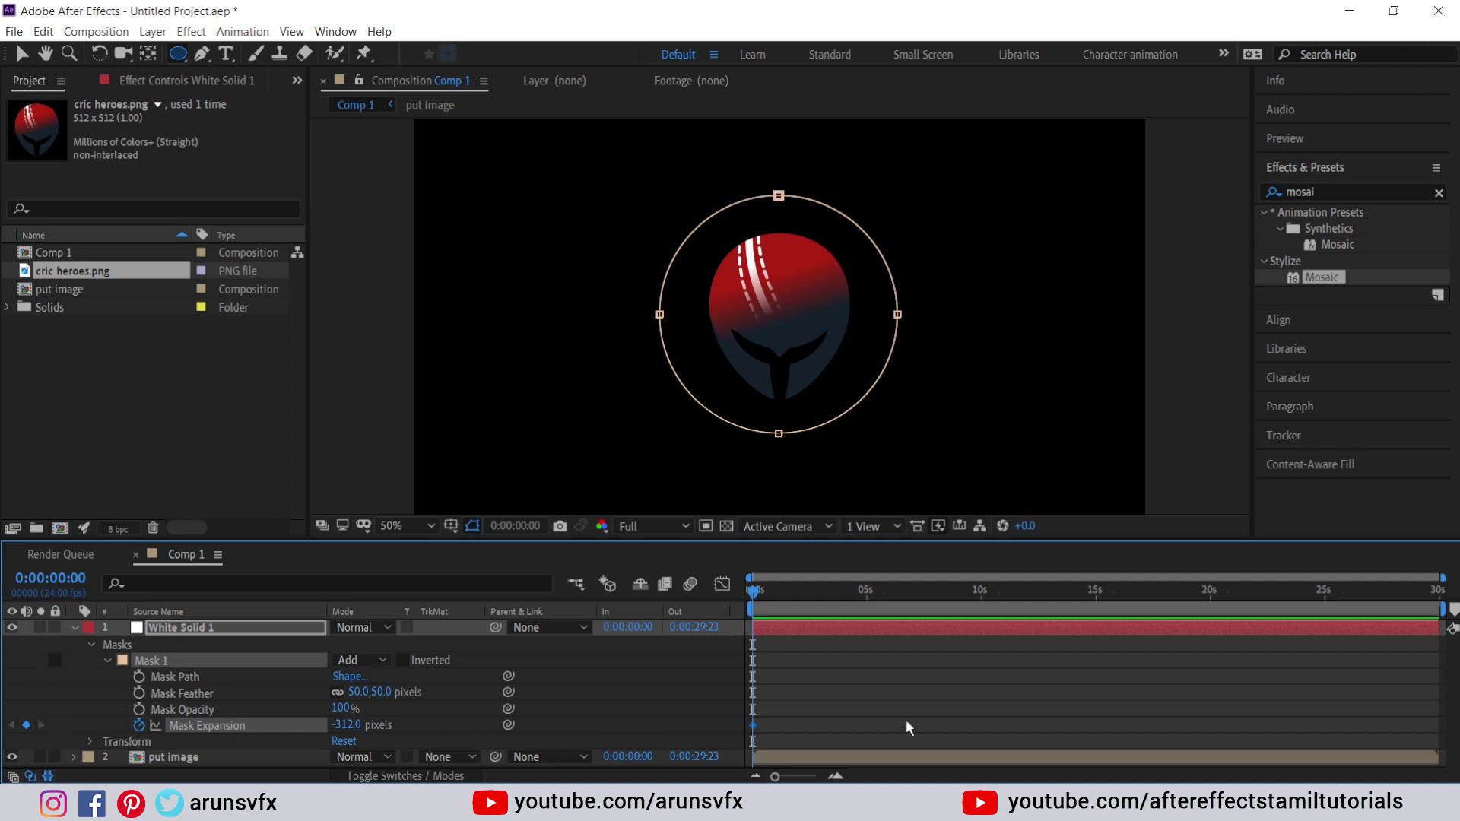
drag(754, 590, 777, 591)
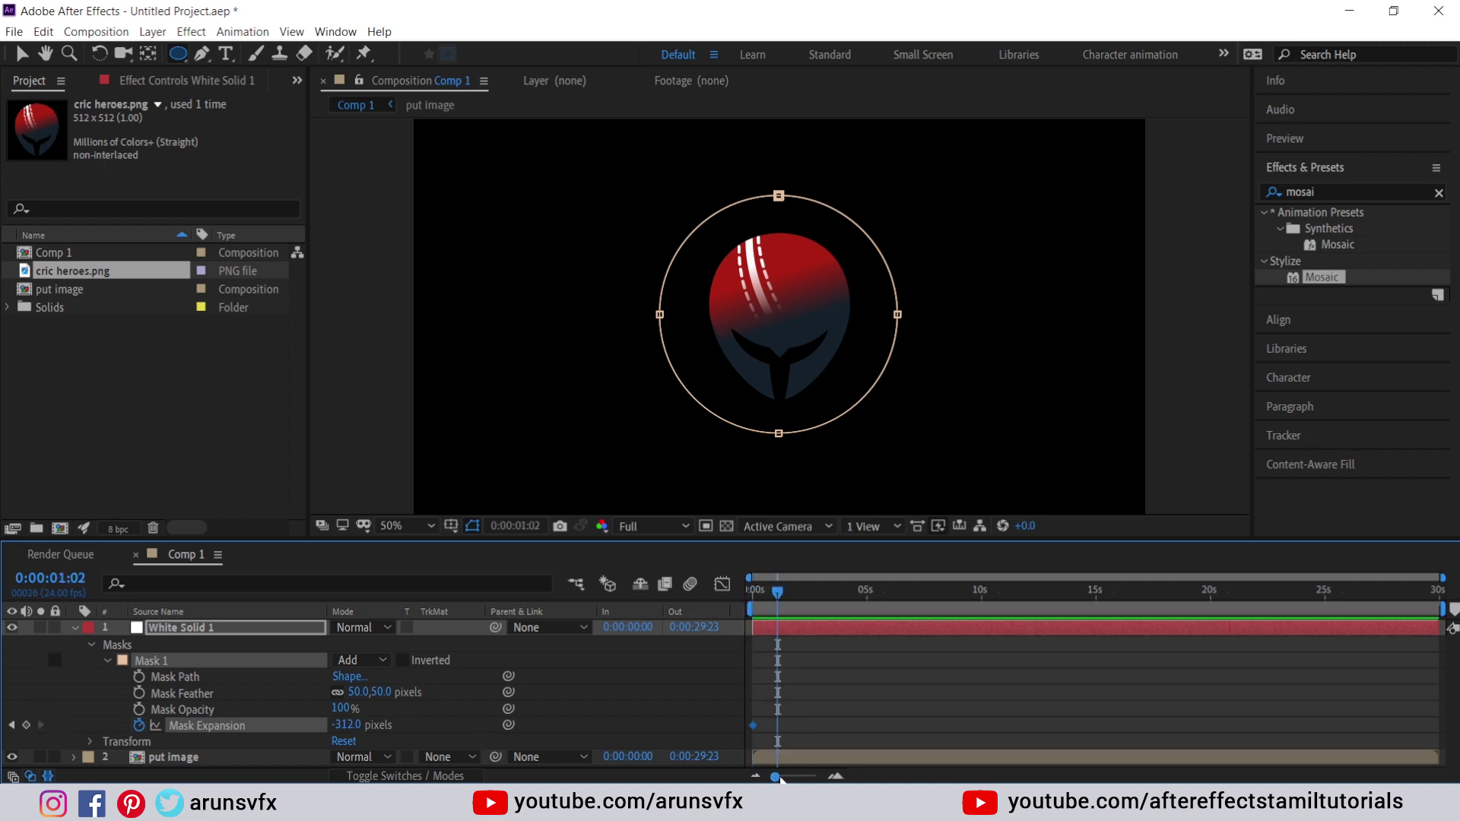
drag(776, 778, 793, 777)
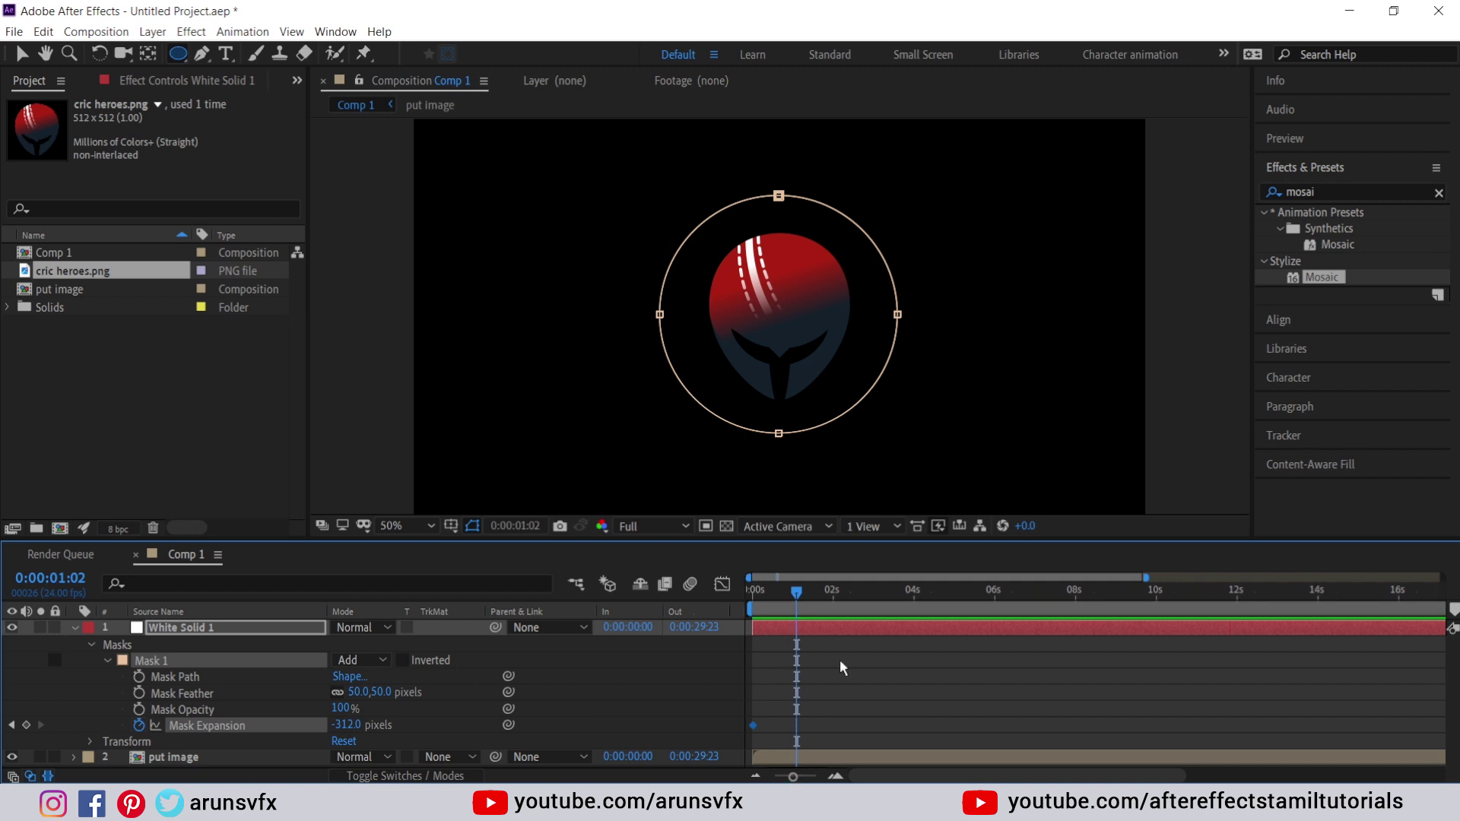
drag(810, 591, 879, 588)
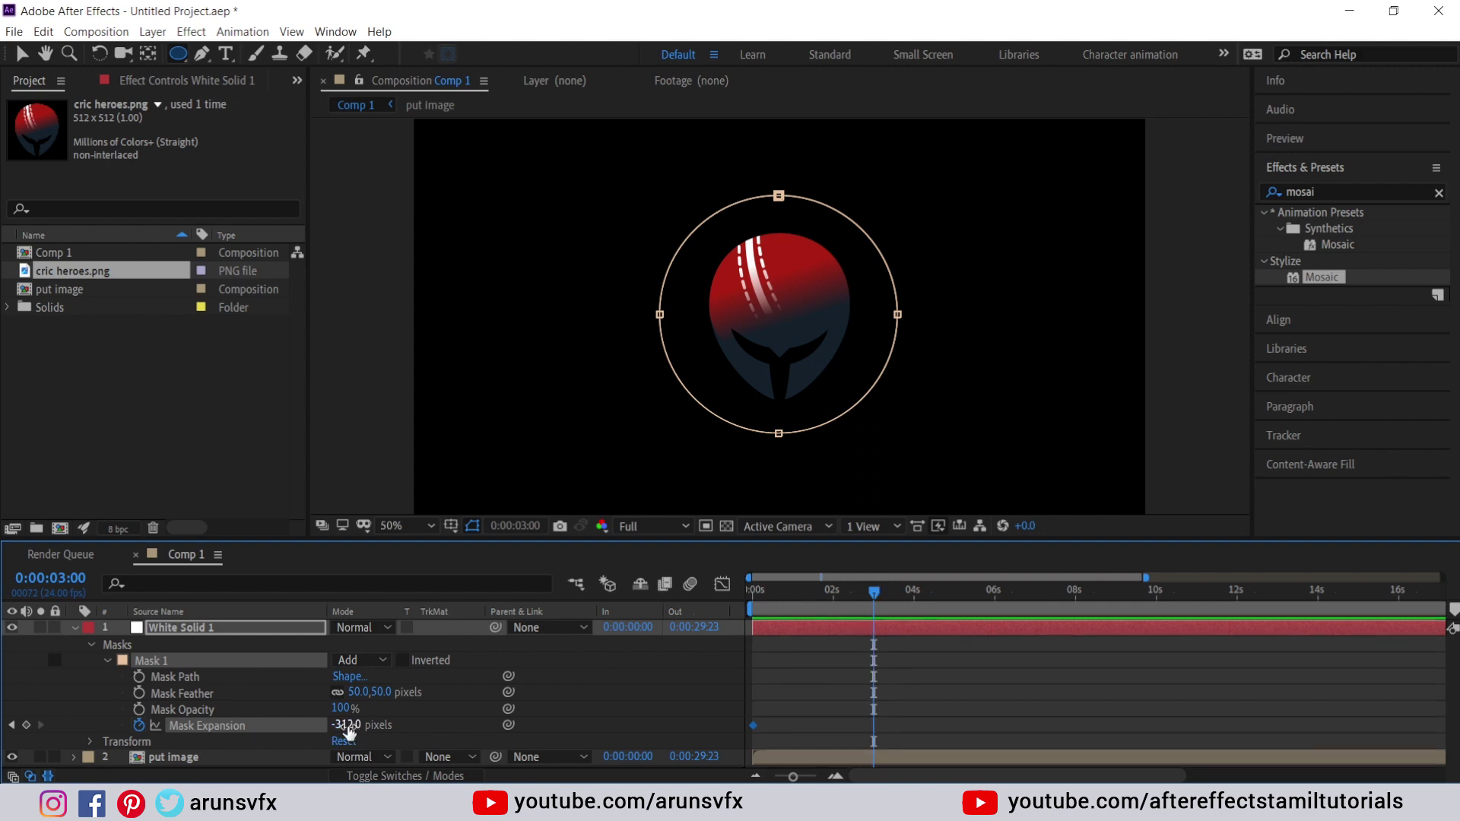
mouse_move(346, 725)
mouse_down()
mouse_move(953, 718)
mouse_move(770, 704)
mouse_up()
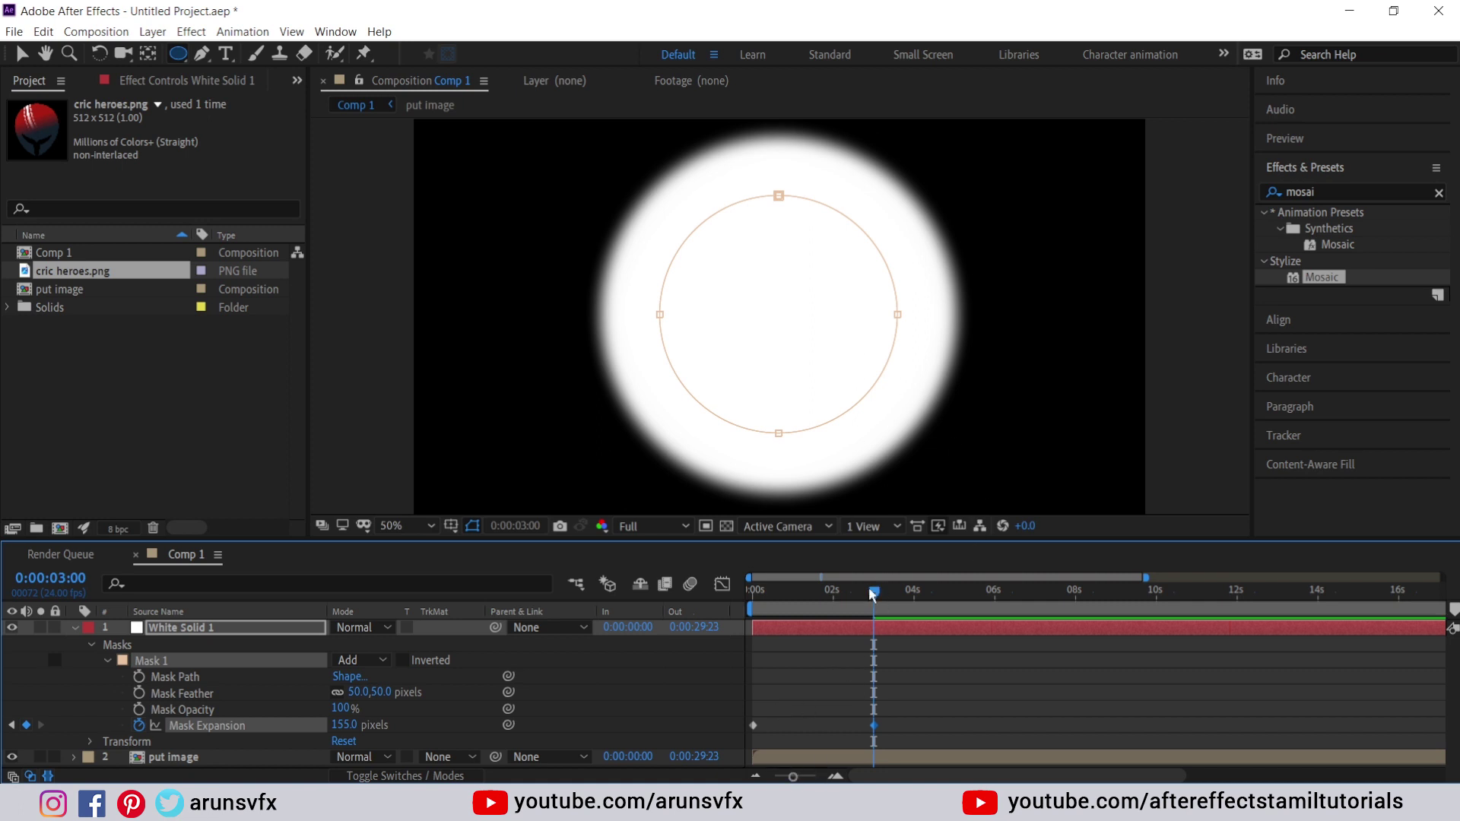
- Preview the growing white circle from the start, then collapse the solid's properties
drag(874, 591, 606, 592)
key(space)
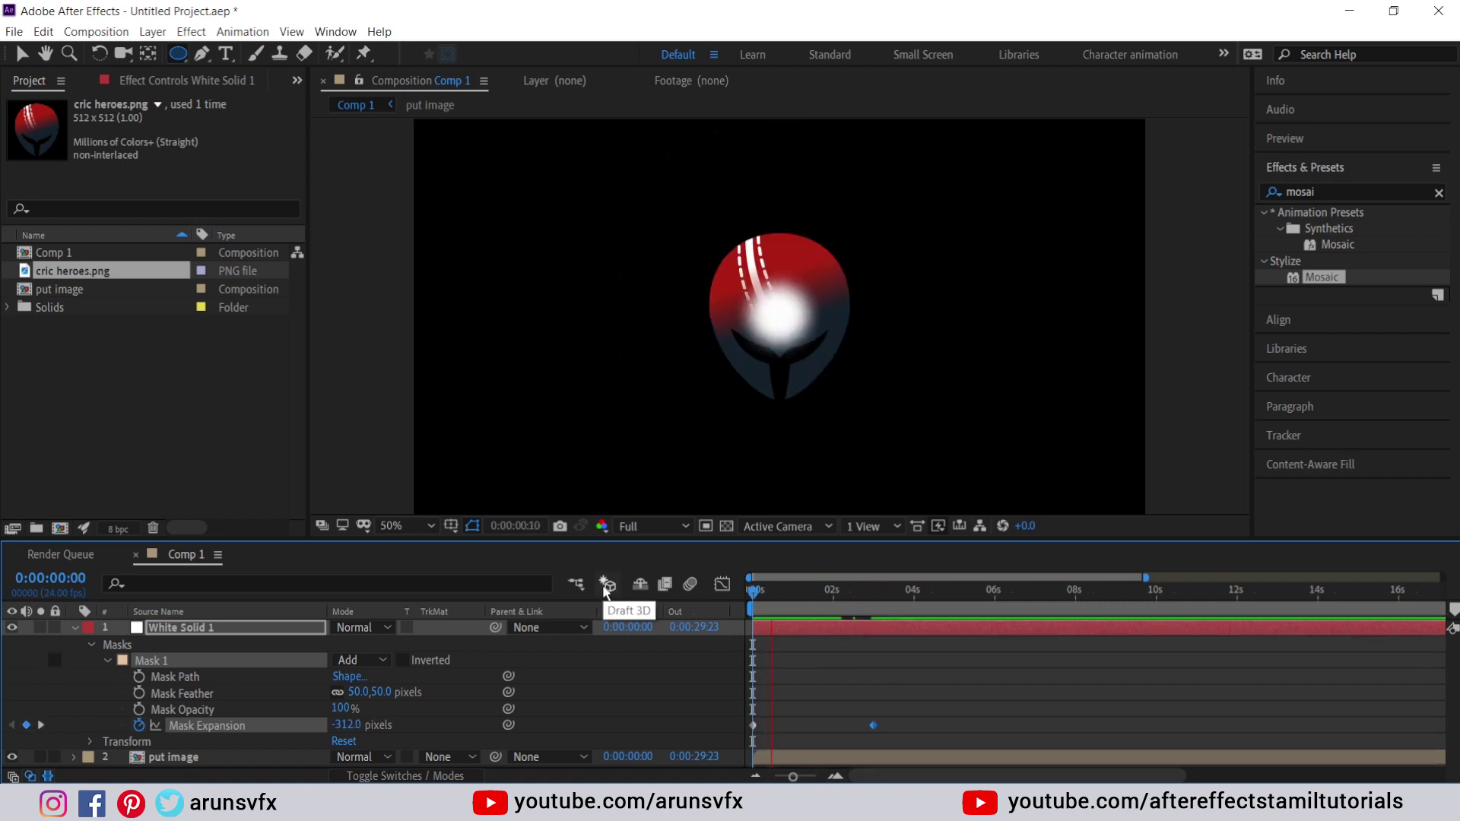
key(space)
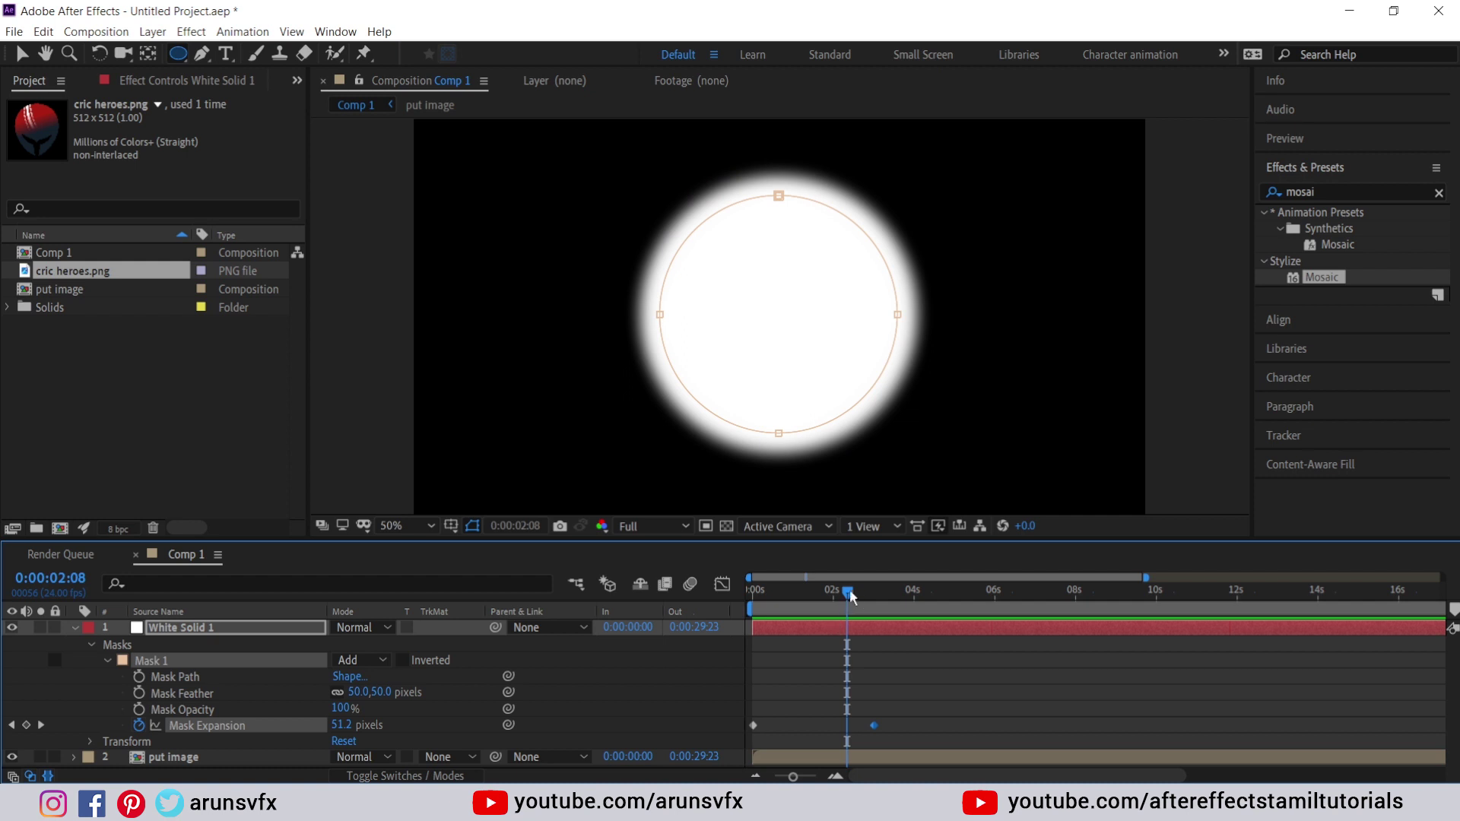
drag(848, 593, 819, 592)
click(74, 631)
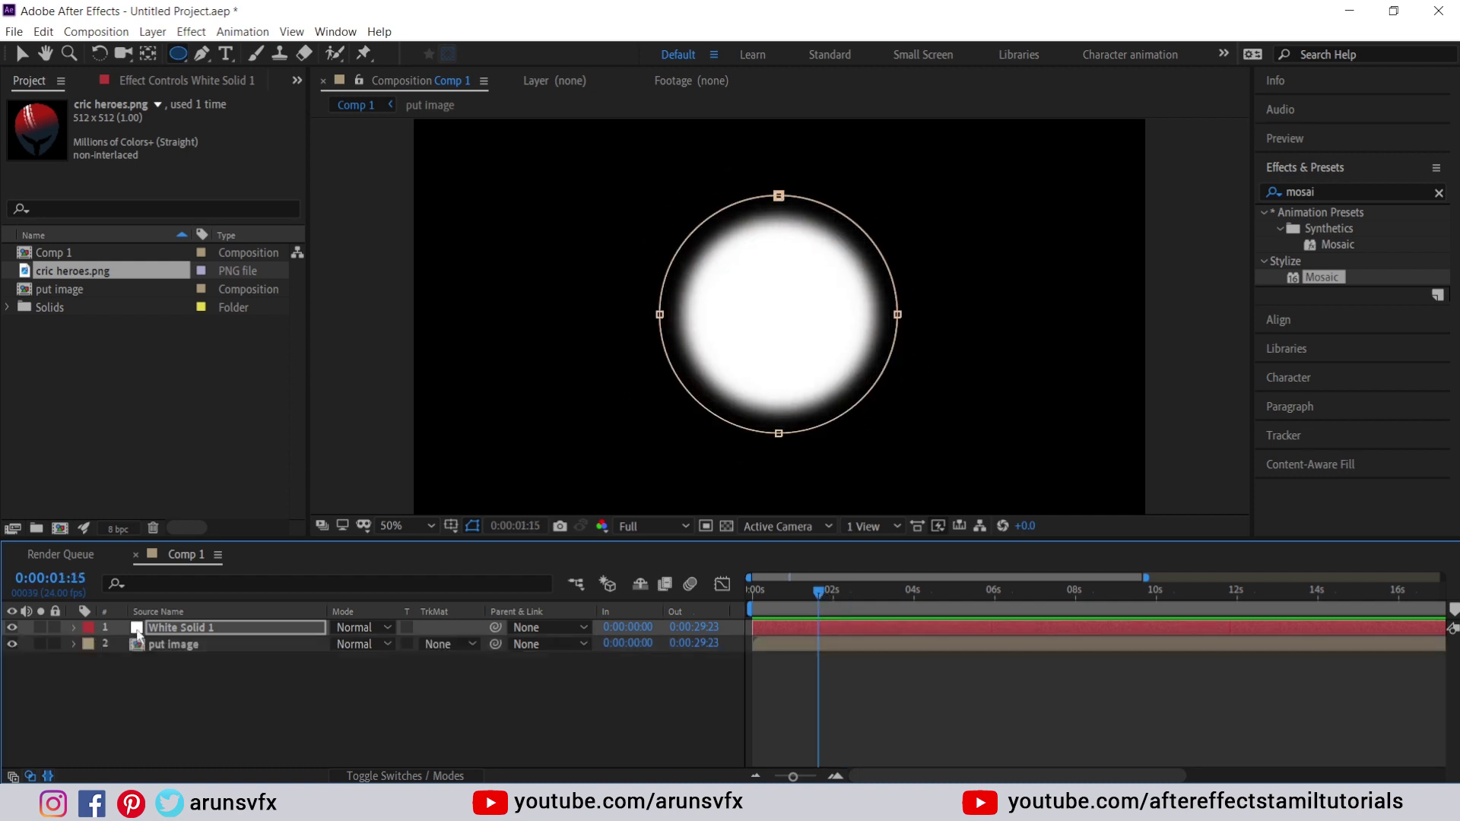
- Apply Roughen Edges to White Solid 1, keeping the Roughen edge type, and preview the ragged circle
click(1331, 190)
text(r)
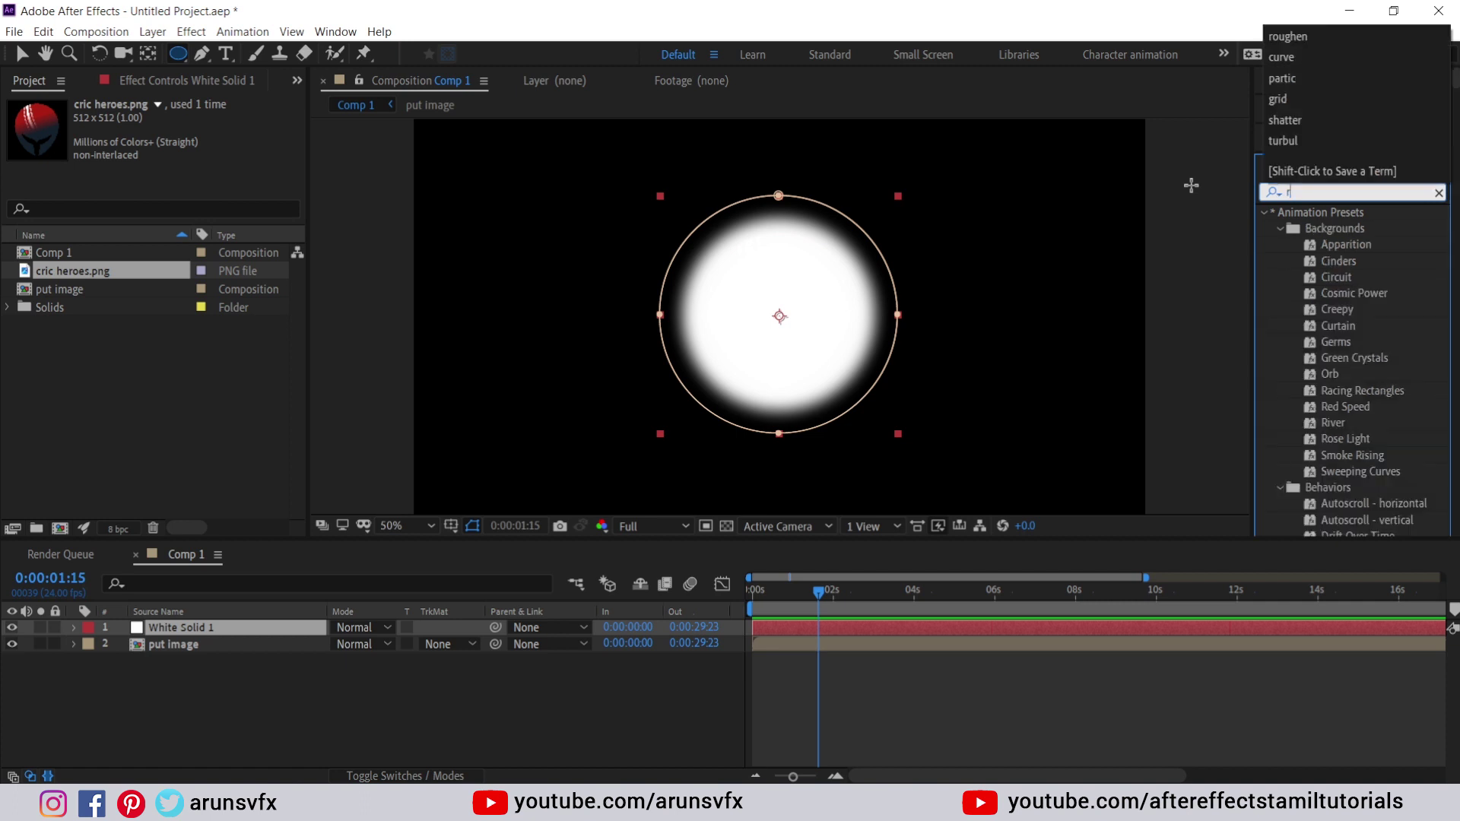
text(ou)
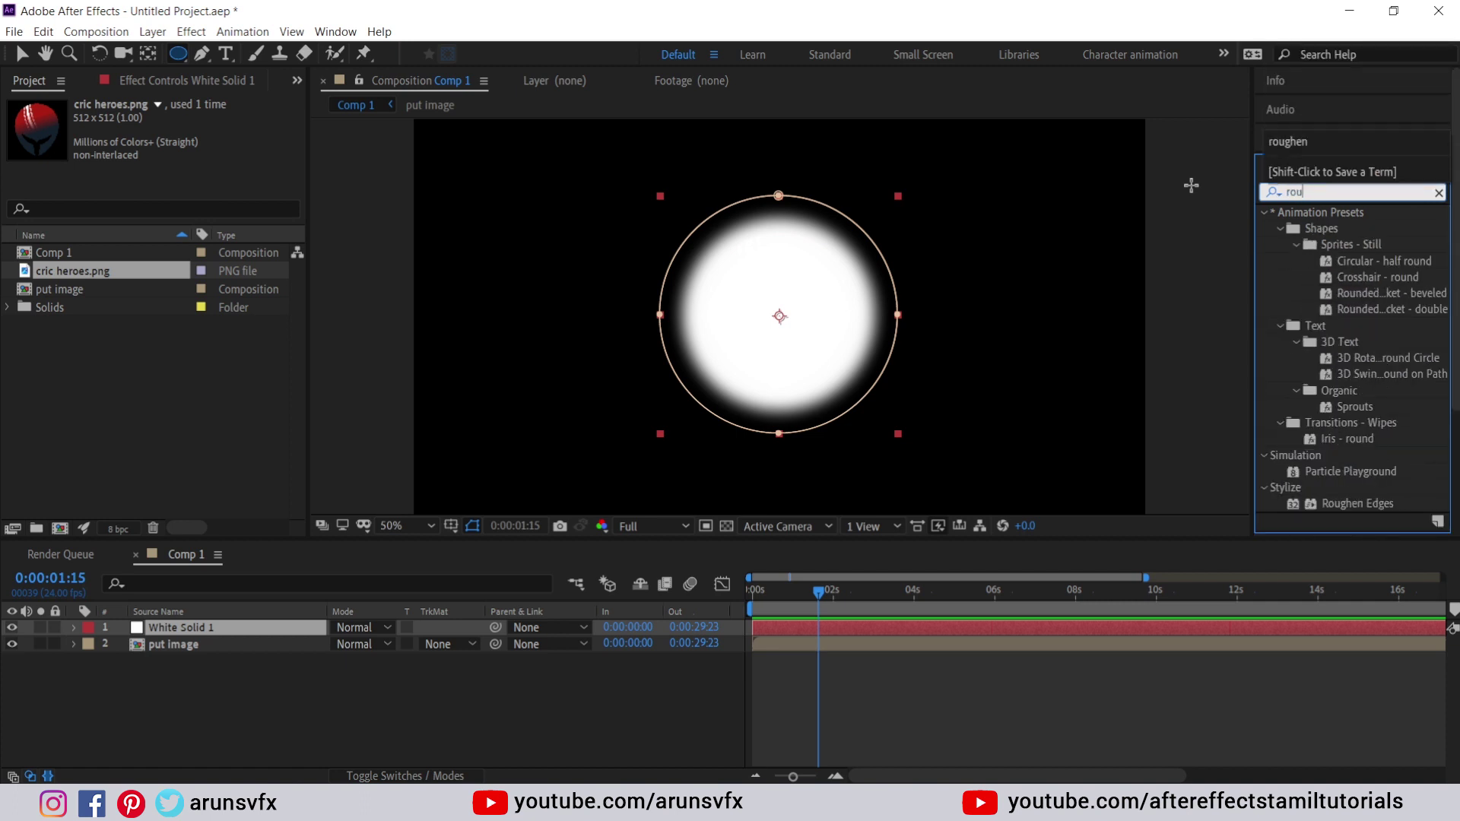
text(gh)
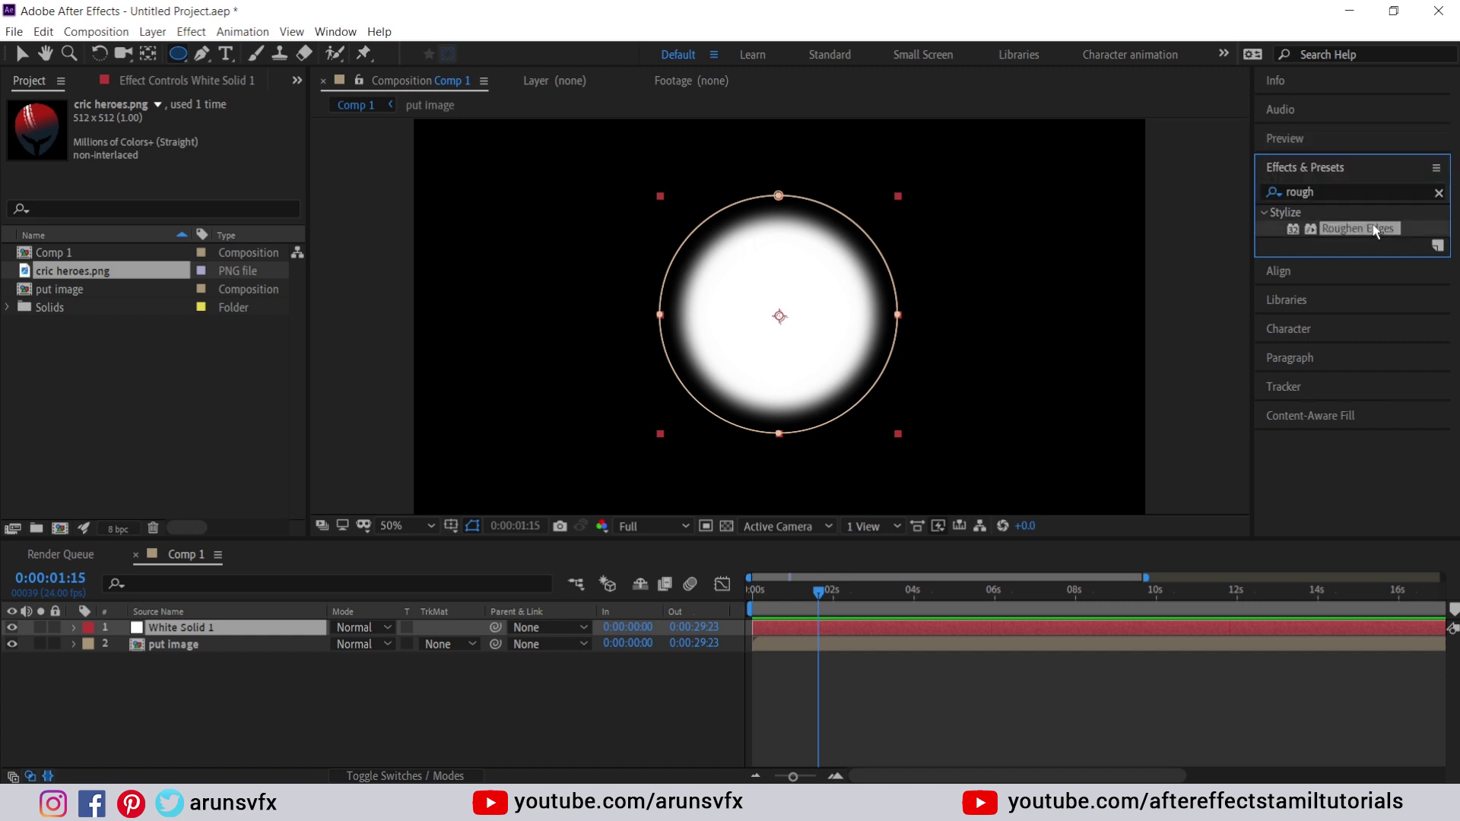
drag(1376, 229, 818, 419)
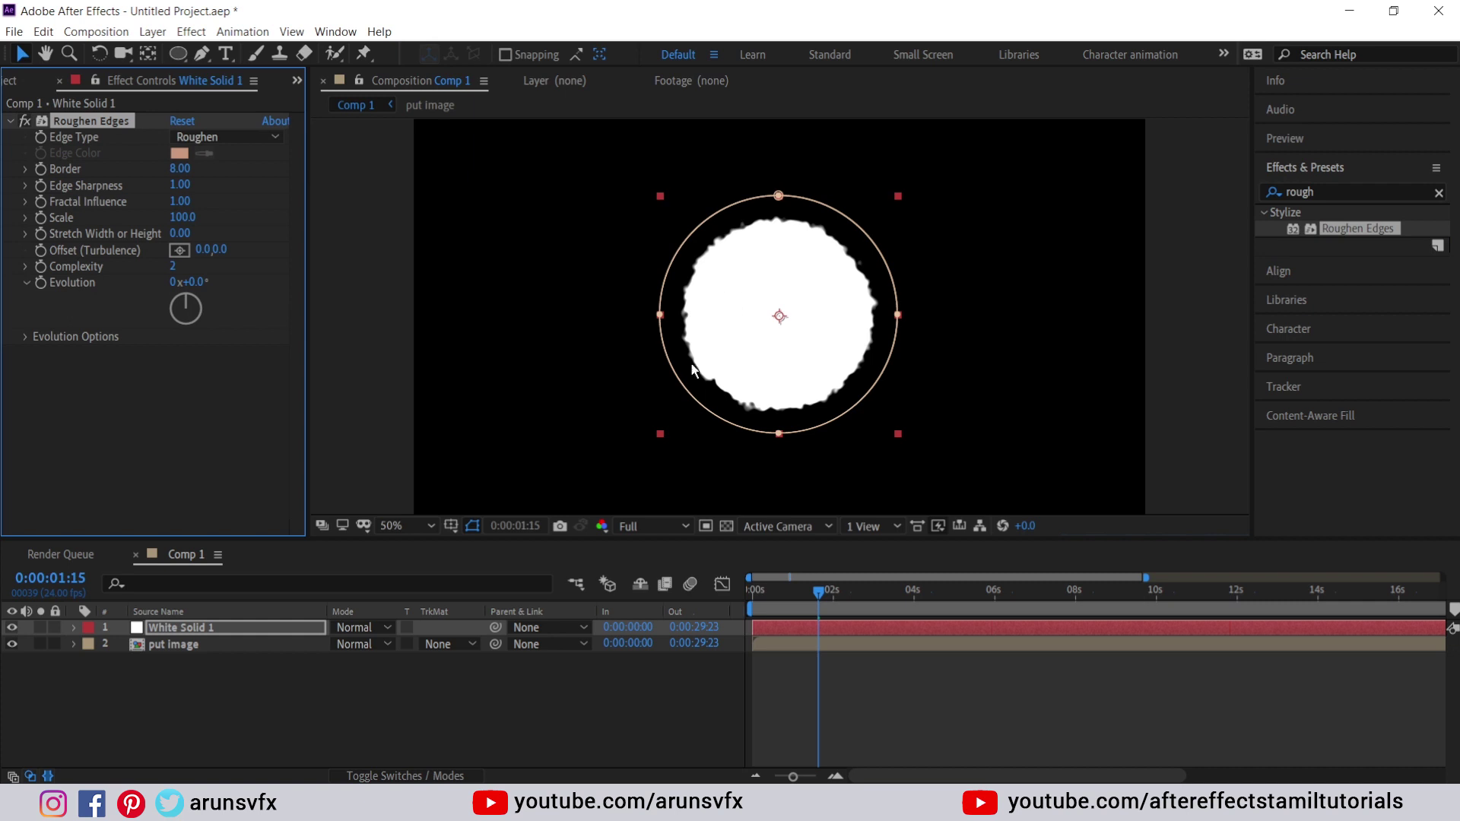
key(space)
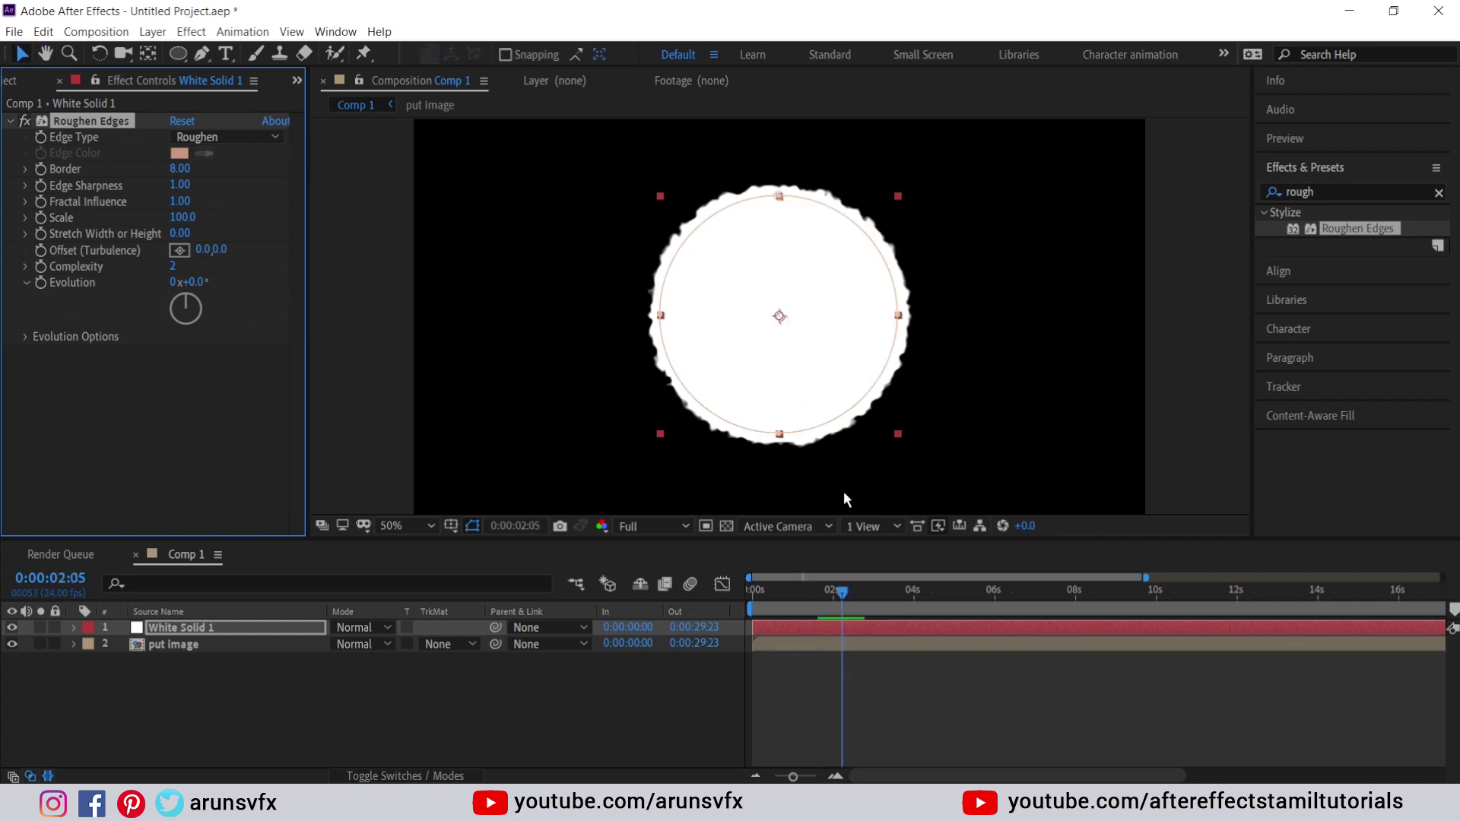
drag(843, 591, 826, 592)
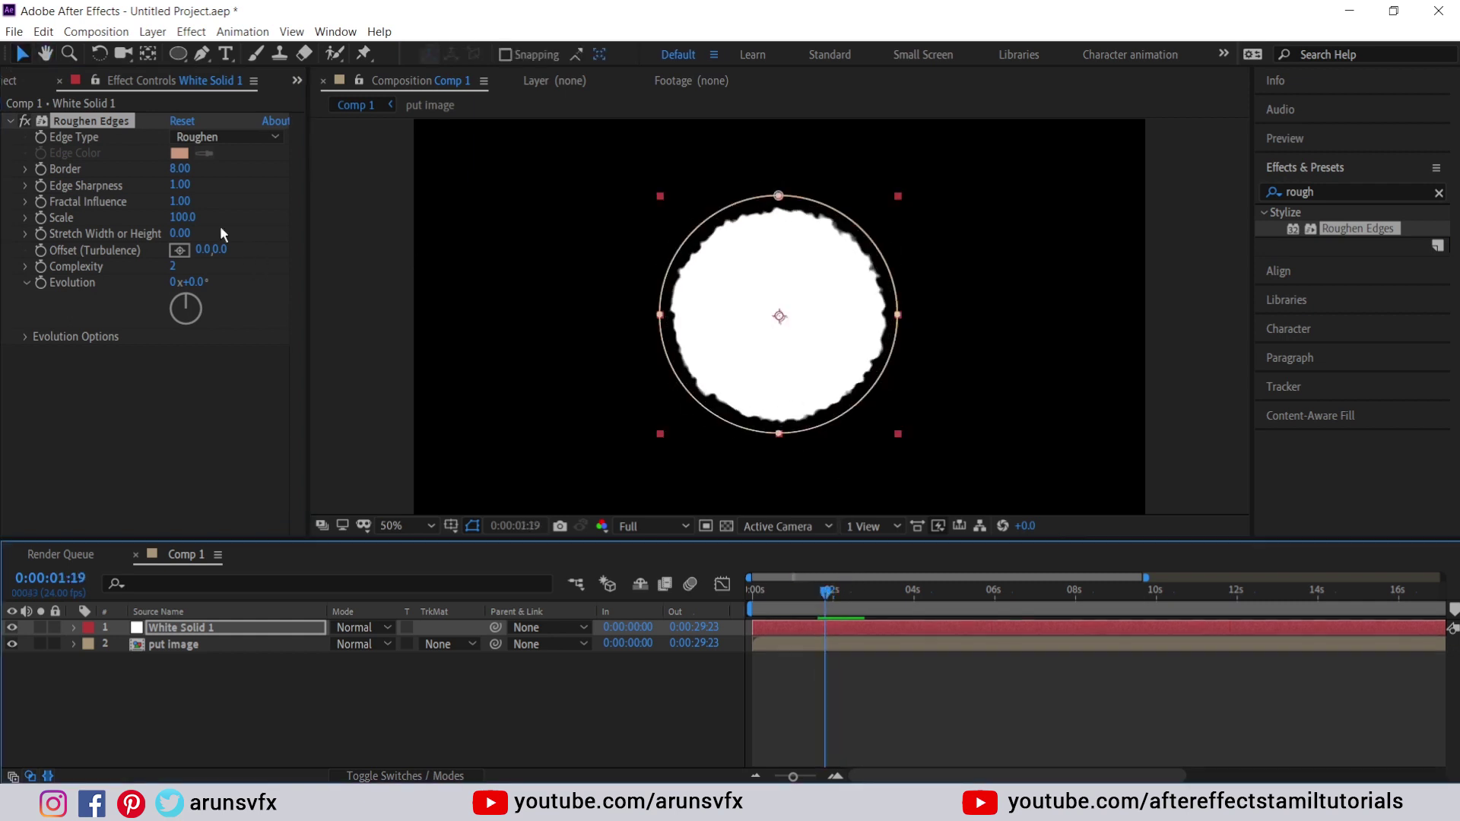
click(201, 139)
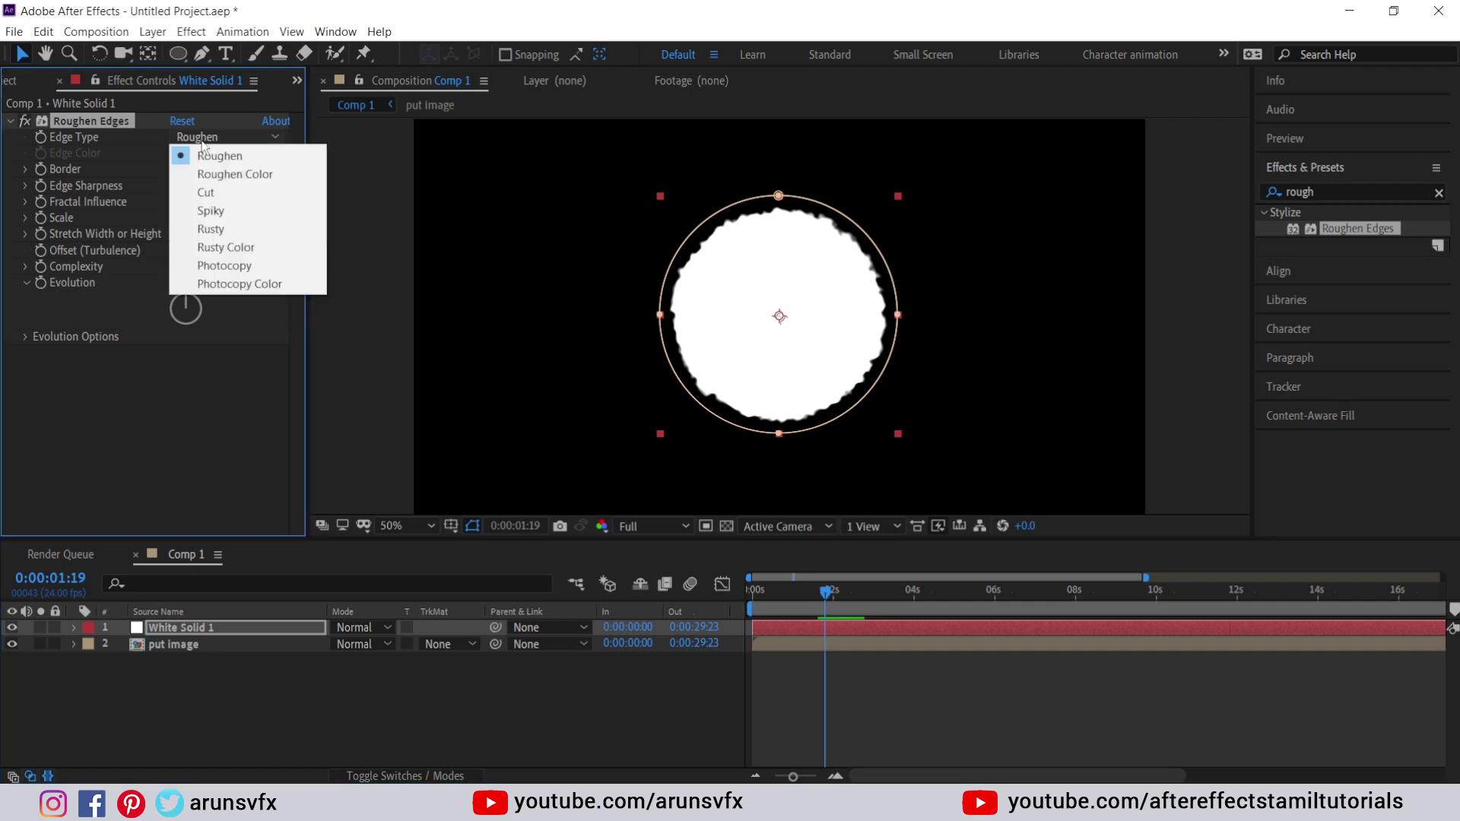
click(220, 156)
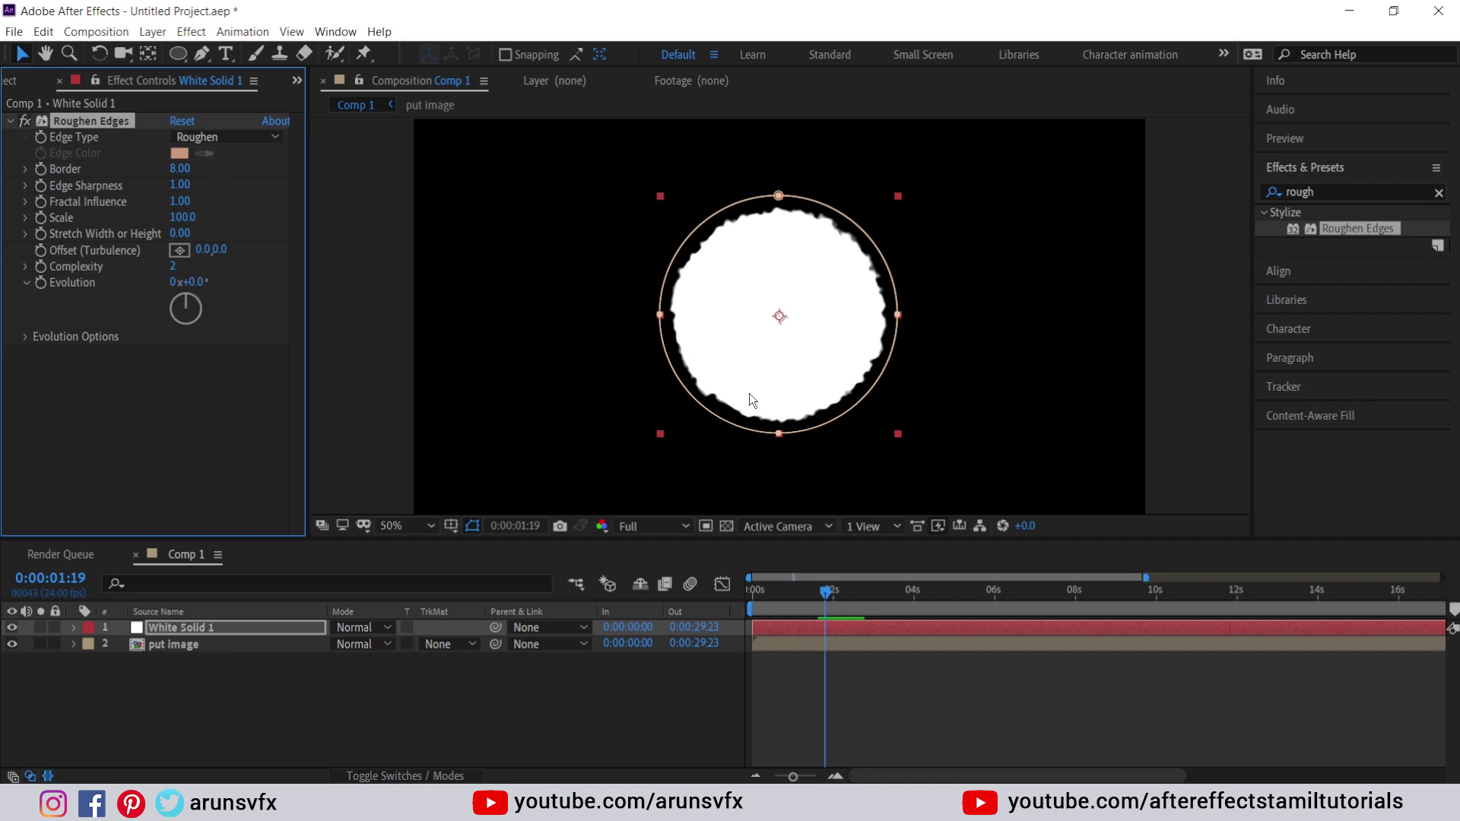
click(1342, 192)
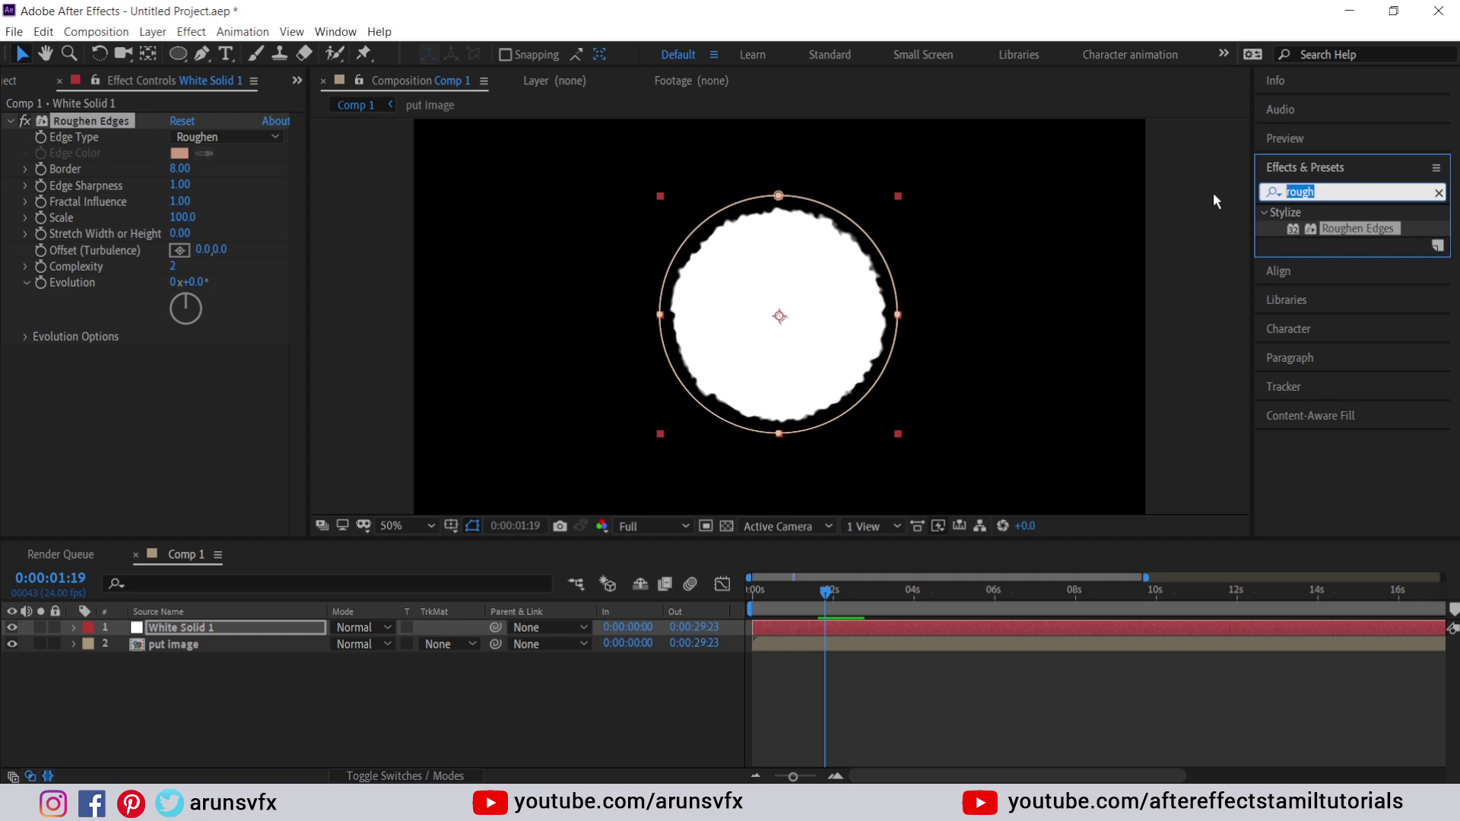
text(ms)
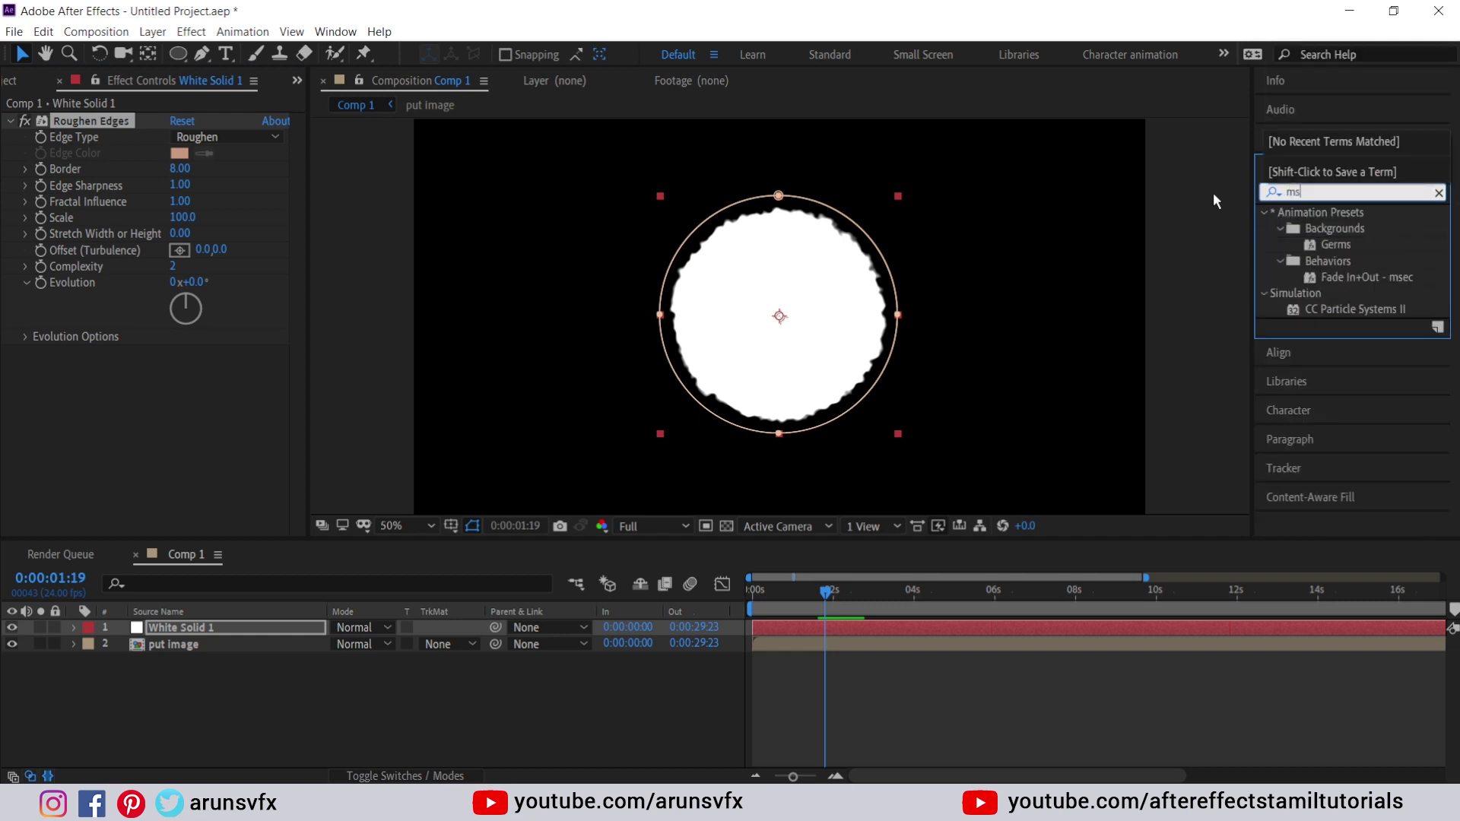
text(a)
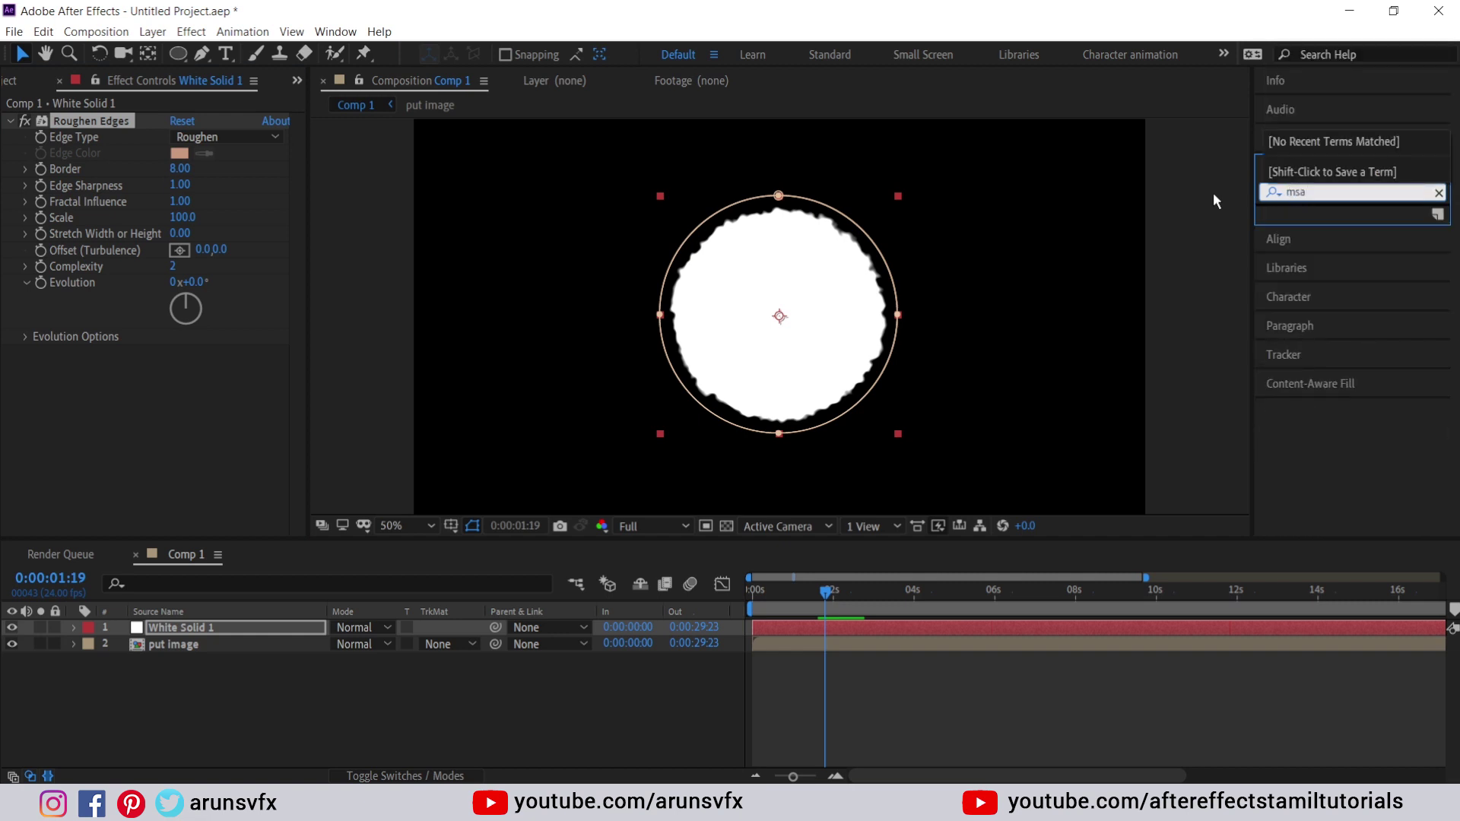
- Search 'mos' and apply the Stylize > Mosaic effect to White Solid 1
key(BackSpace)
key(BackSpace)
text(os)
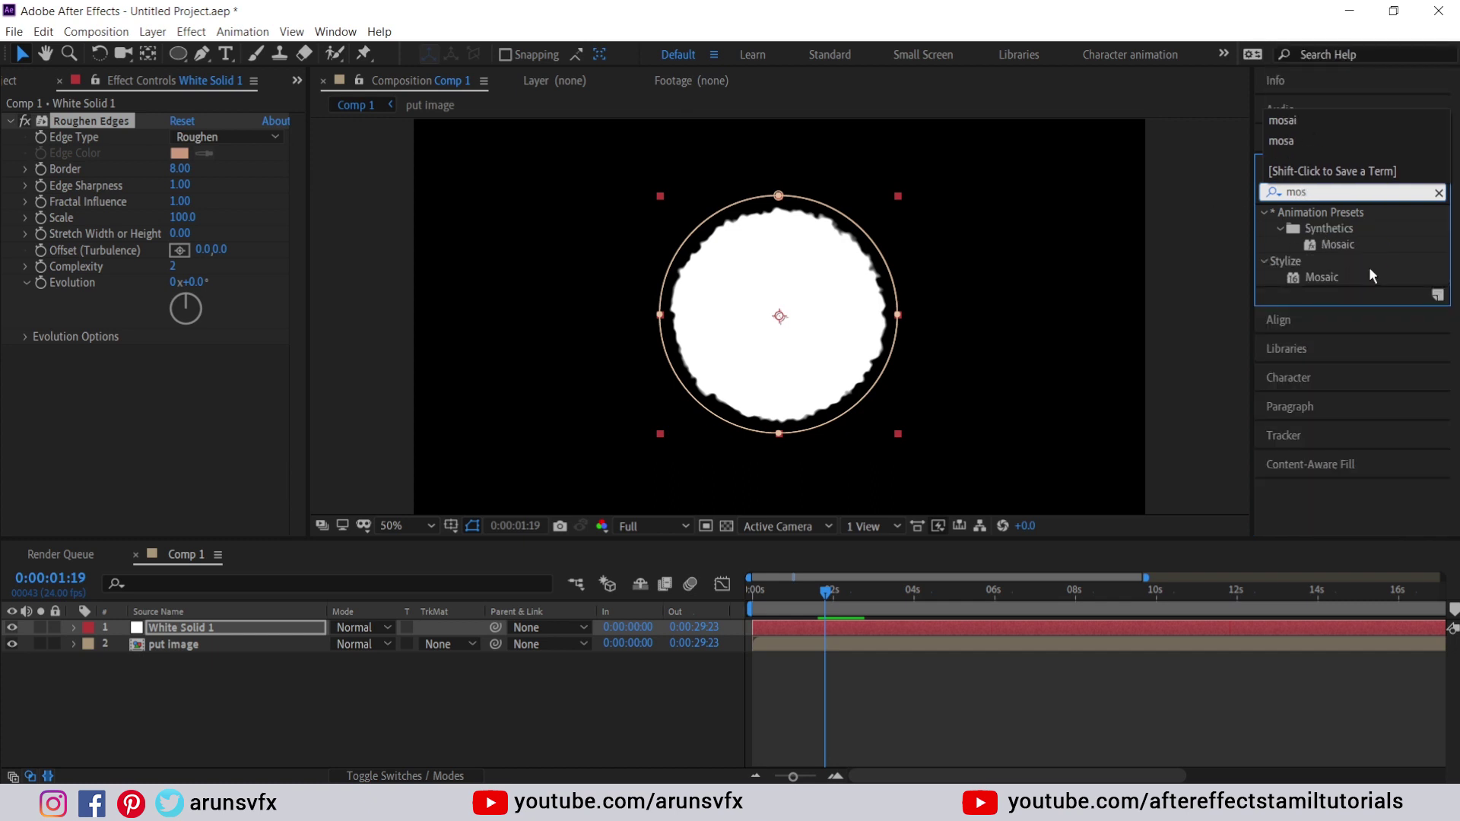
click(1327, 278)
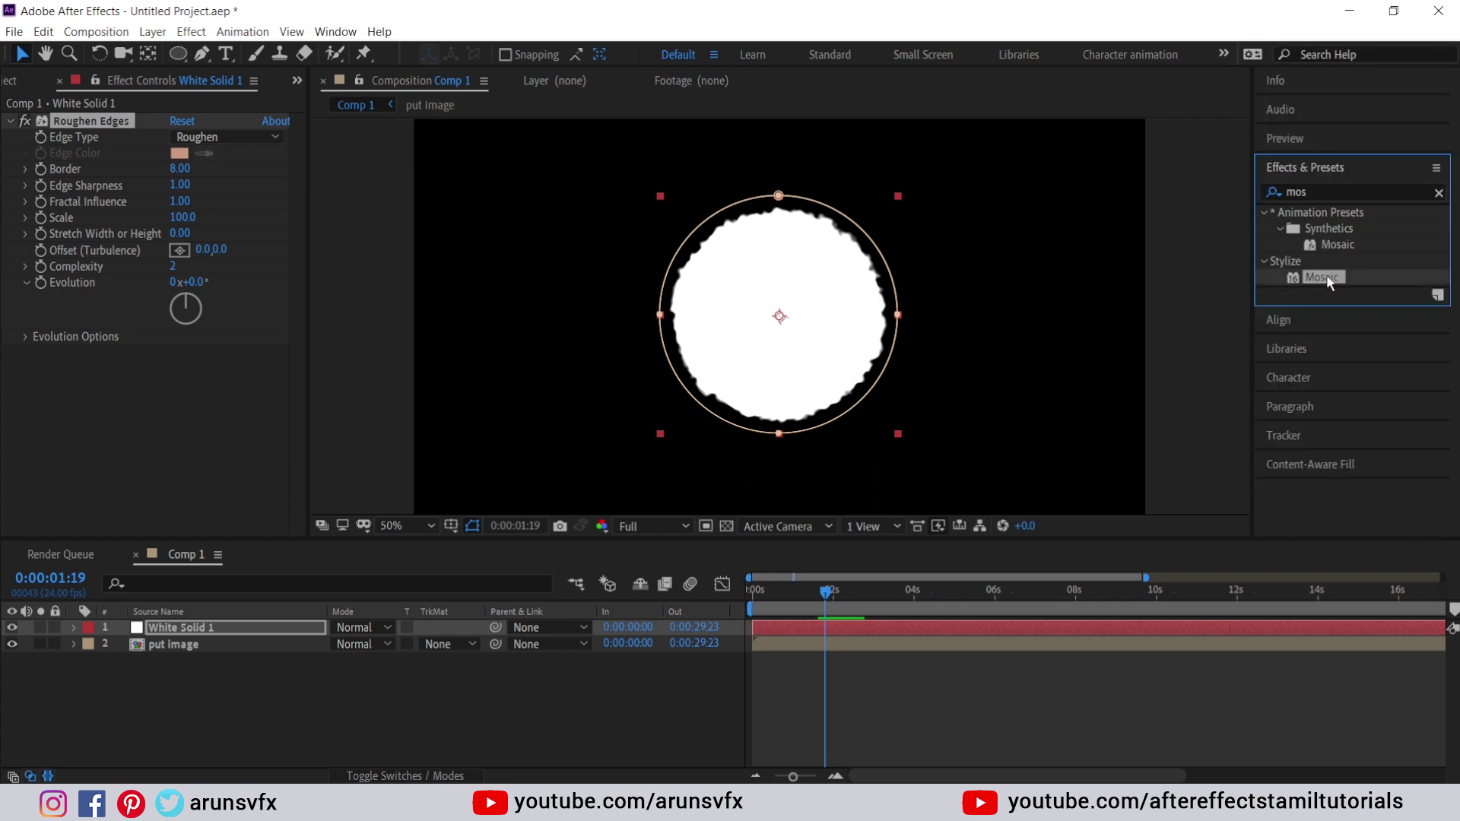
double_click(1327, 278)
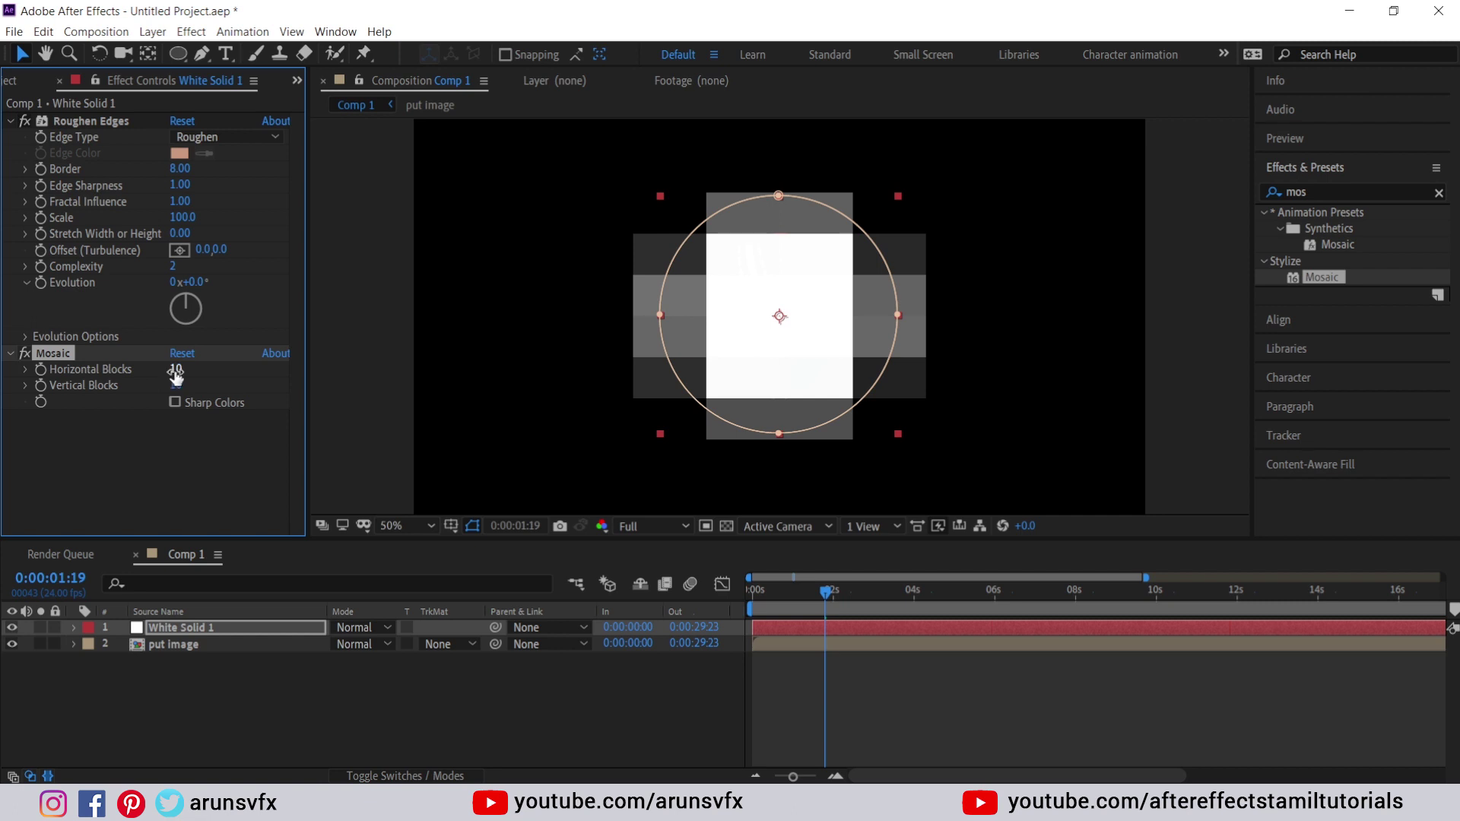
- Set Mosaic to 150 horizontal blocks and 30 vertical blocks
drag(176, 369, 213, 366)
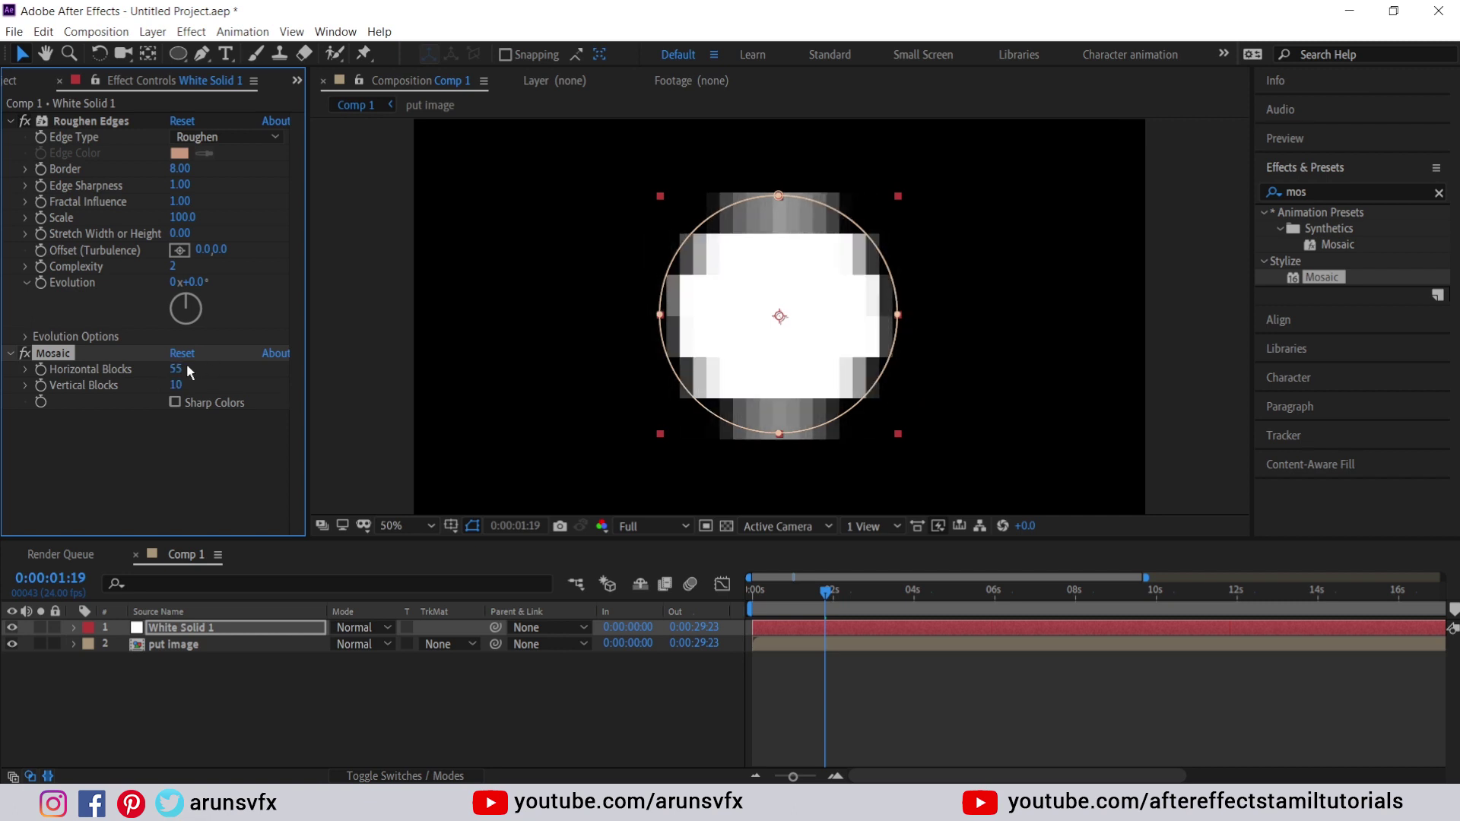
click(183, 369)
text(1580)
key(BackSpace)
key(BackSpace)
text(0)
key(Return)
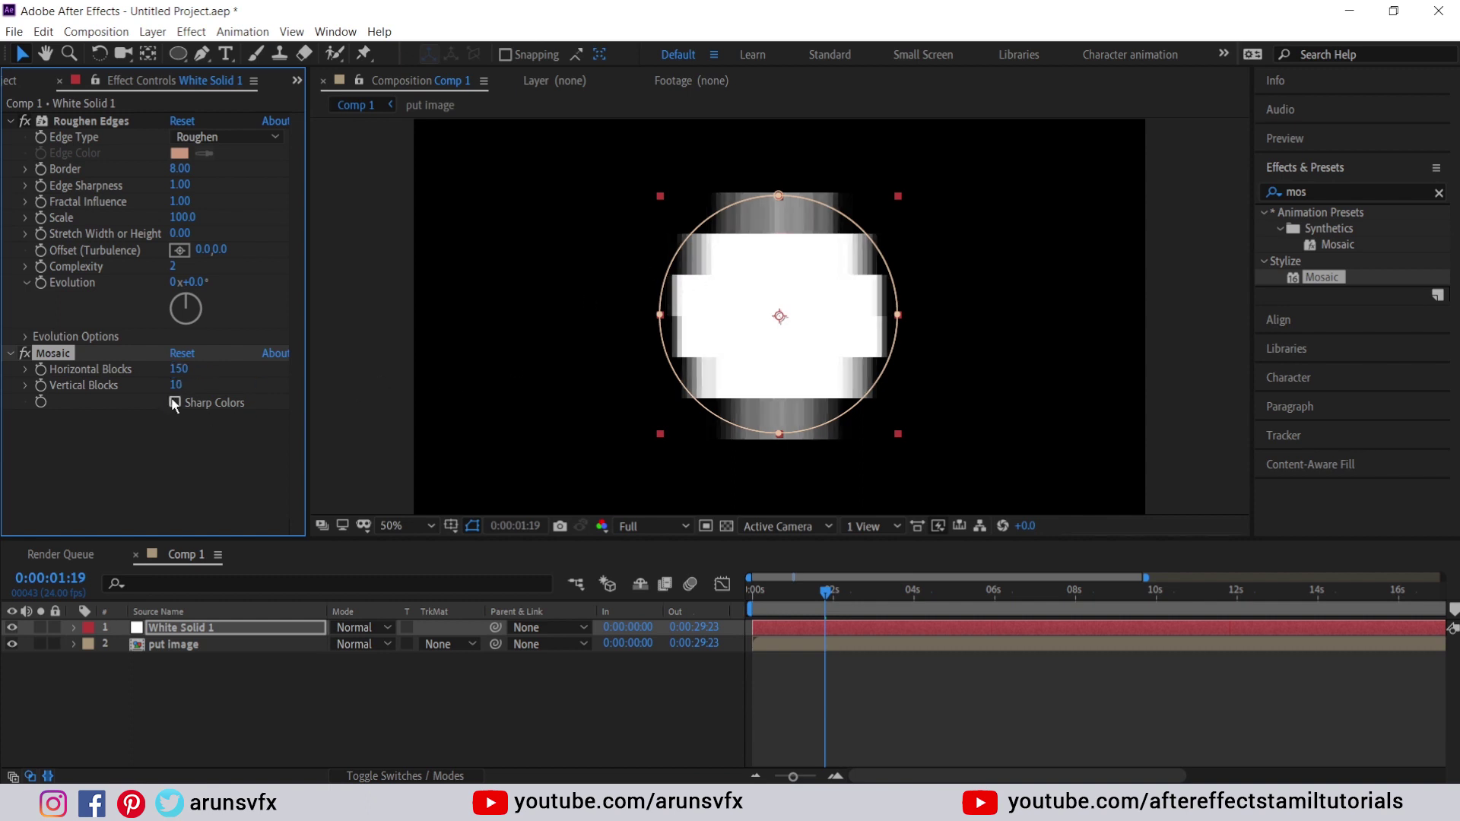
click(178, 385)
text(30)
key(Return)
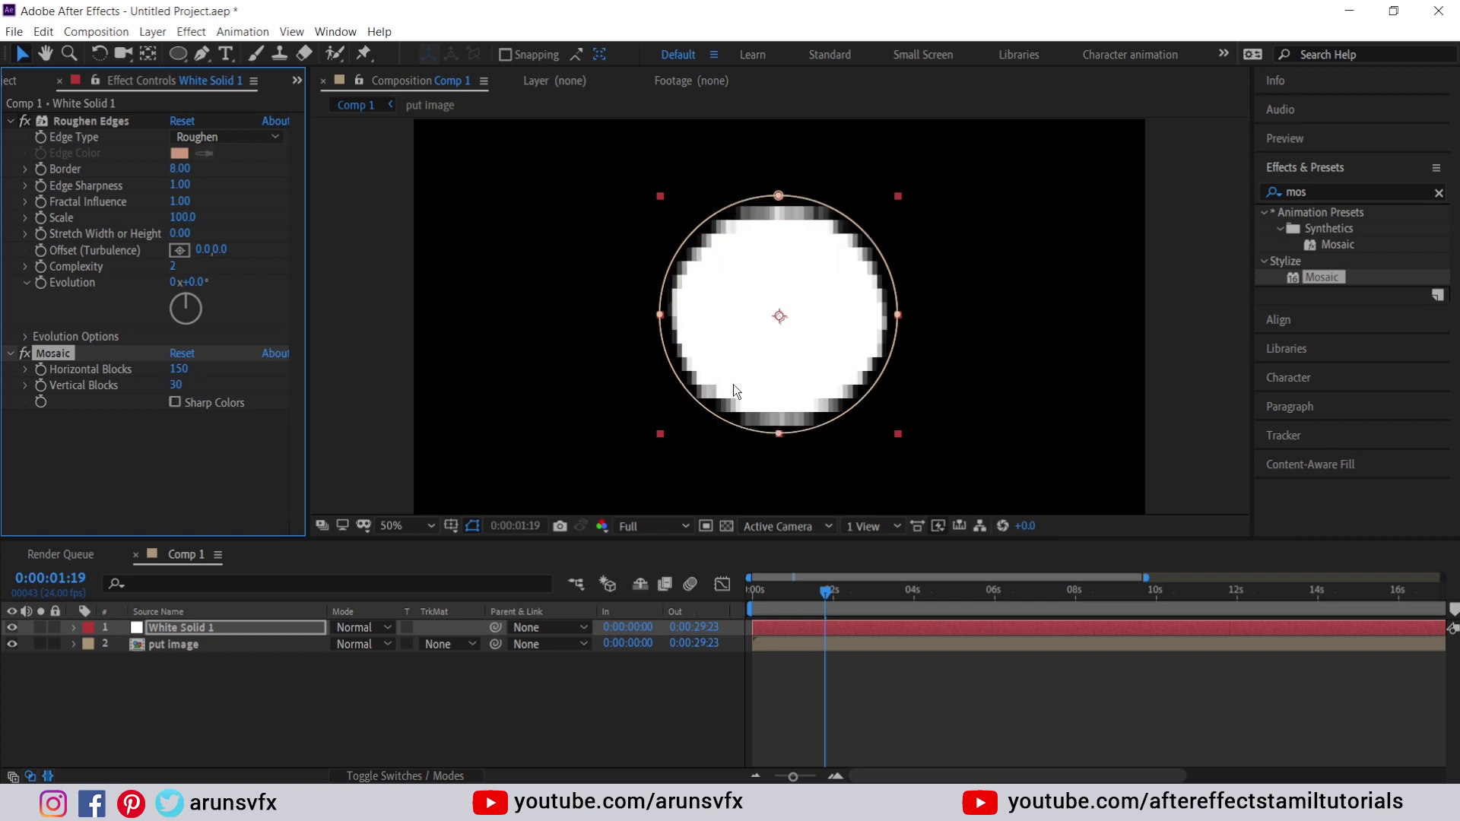
drag(818, 590, 799, 594)
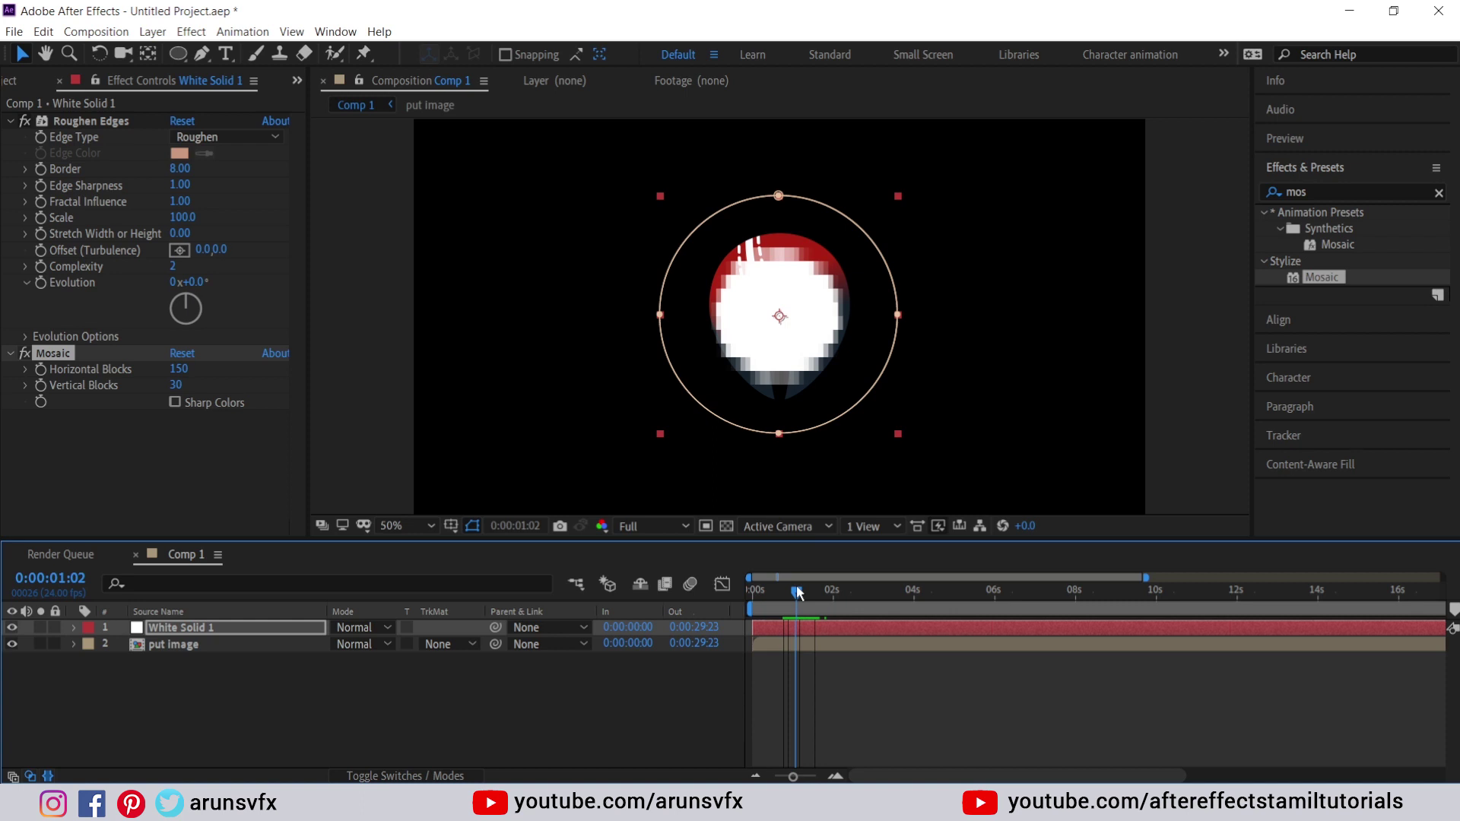
- Select White Solid 1 and put image together and pre-compose them as 'image'
drag(799, 594, 815, 594)
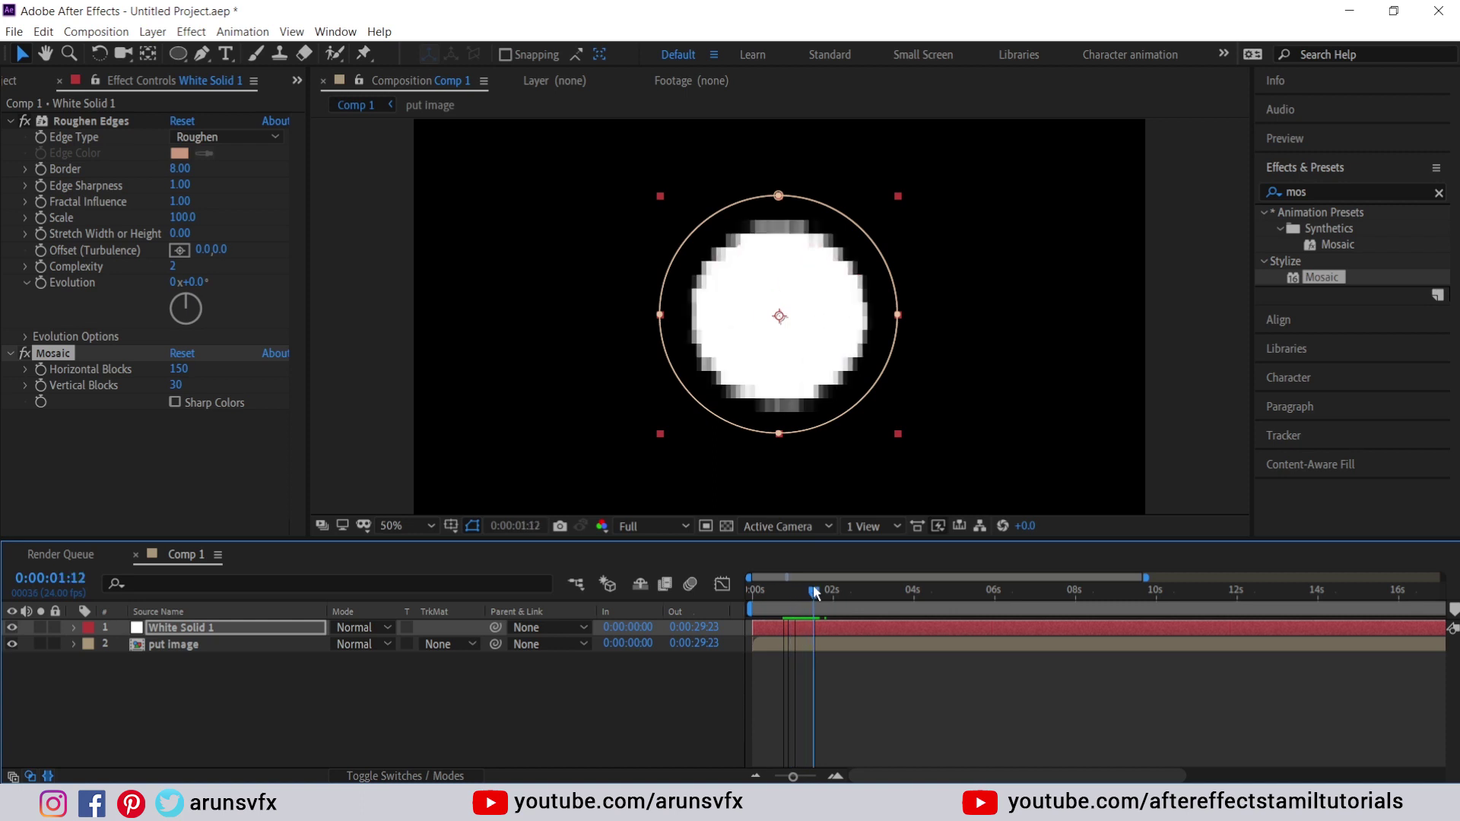
click(203, 663)
click(186, 646)
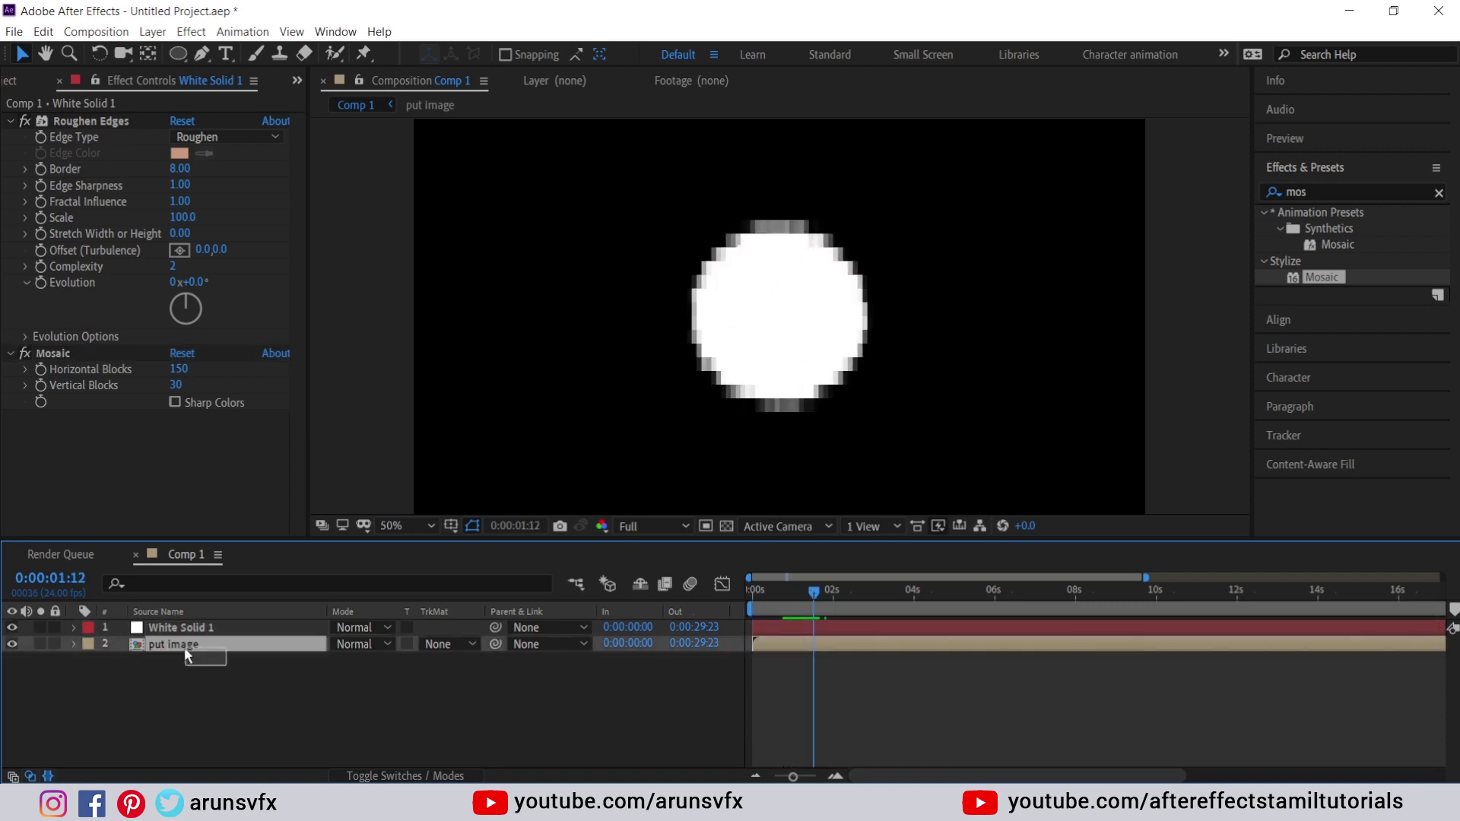
drag(184, 647, 181, 631)
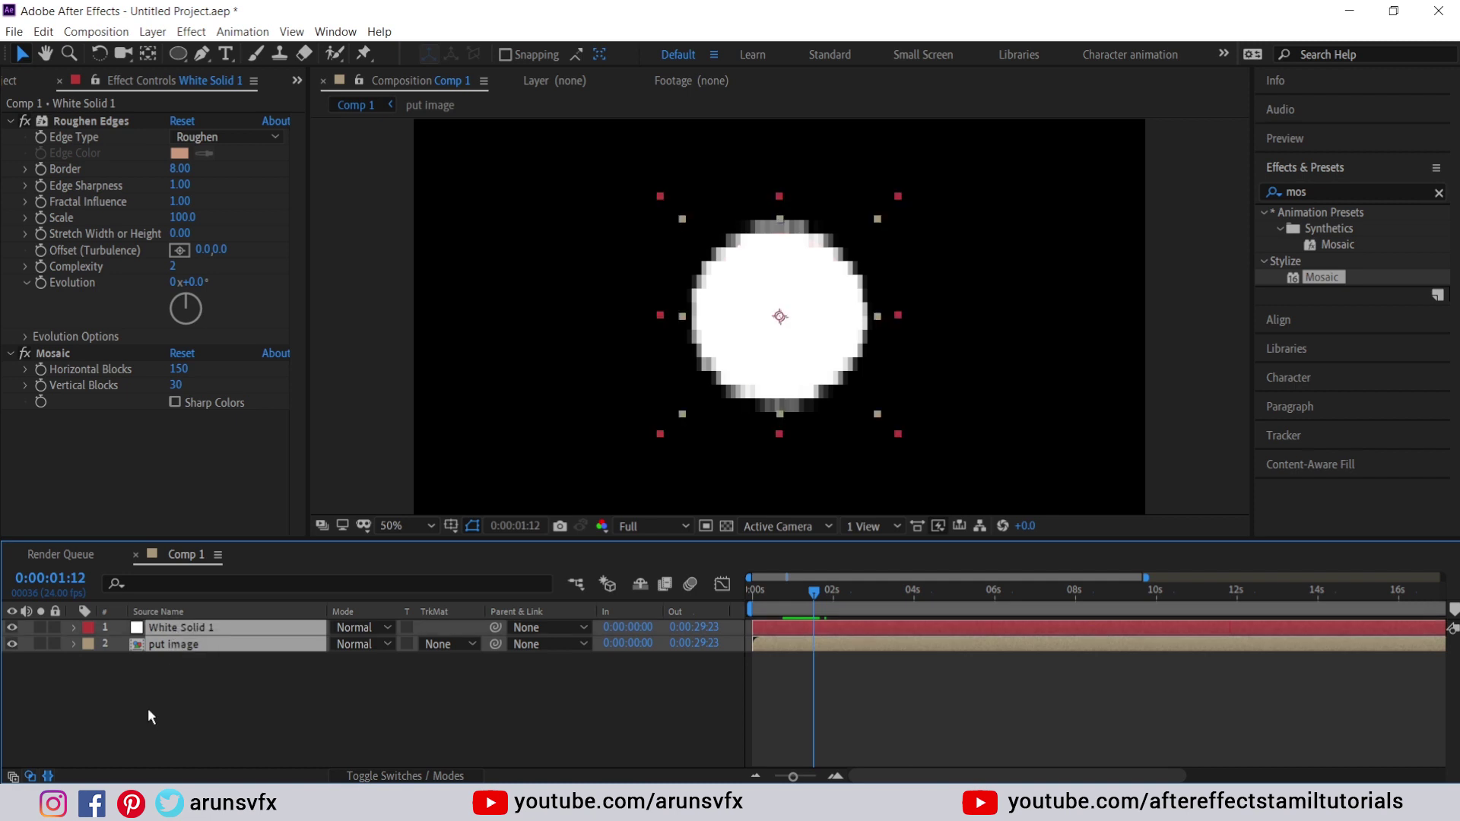
key(ctrl+shift+c)
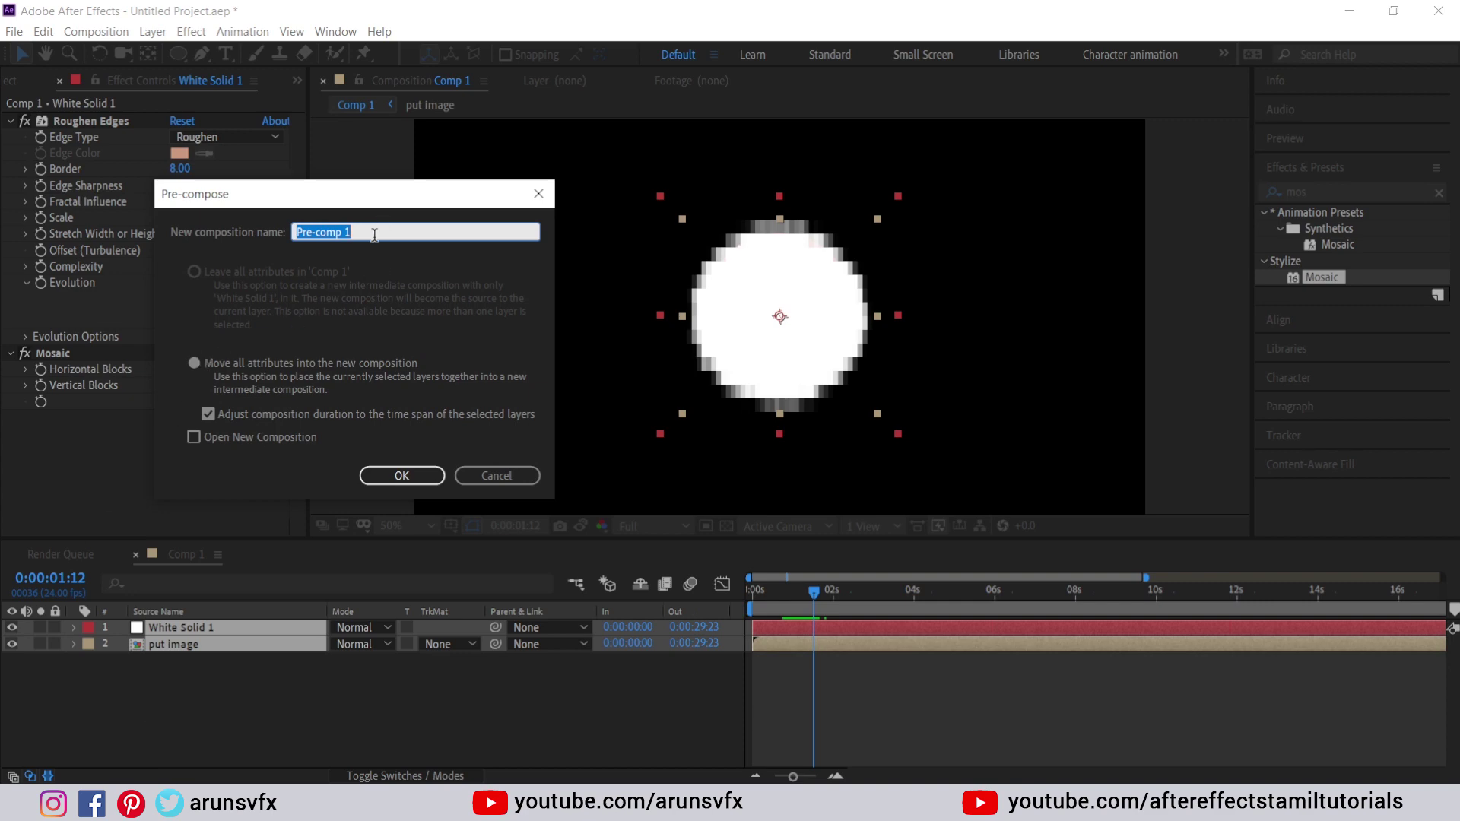
text(im)
text(age)
click(395, 474)
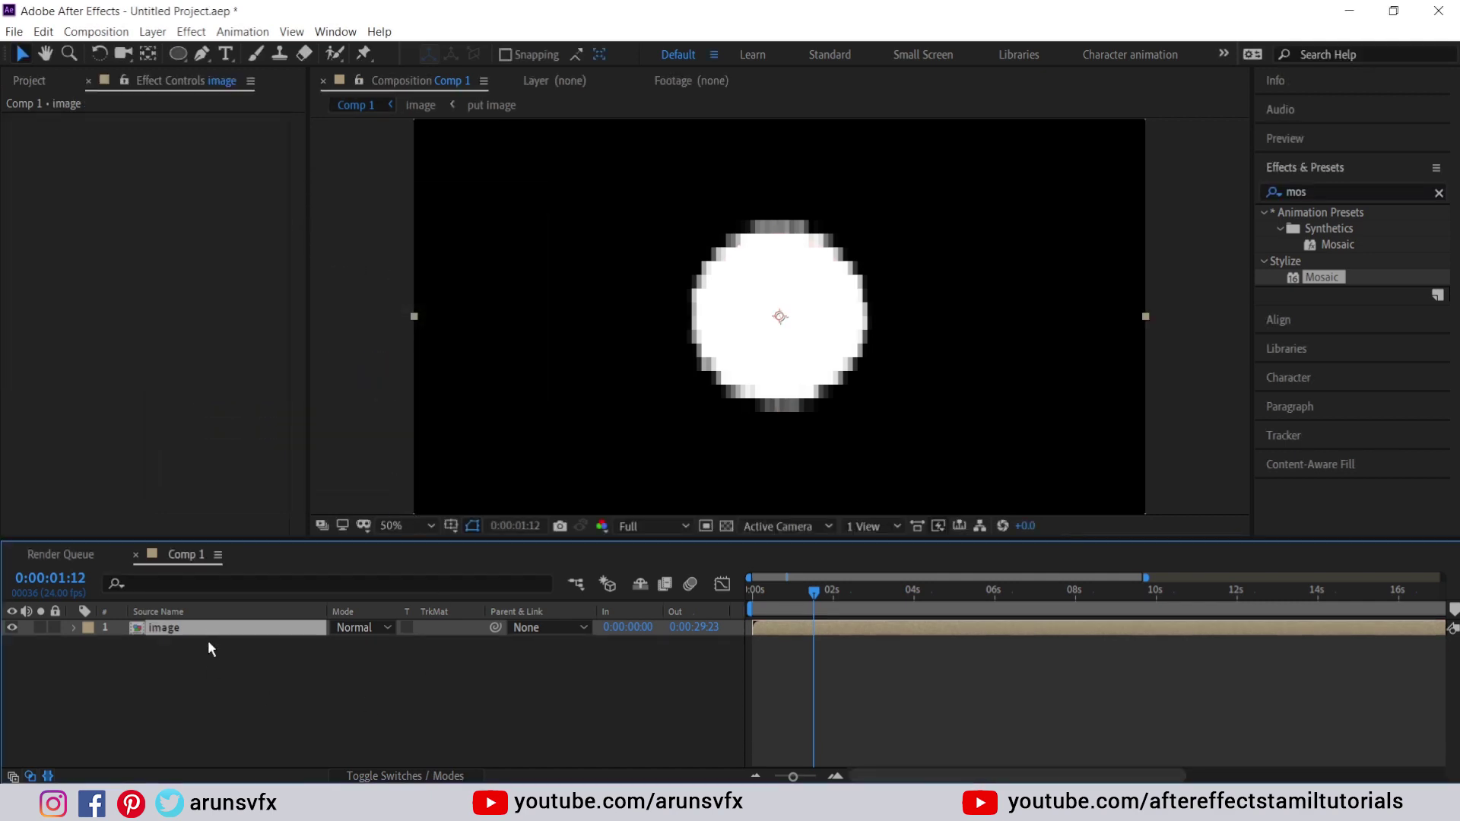
- Duplicate the image layer and apply Difference Matte to the top copy, comparing against layer 2
key(ctrl+d)
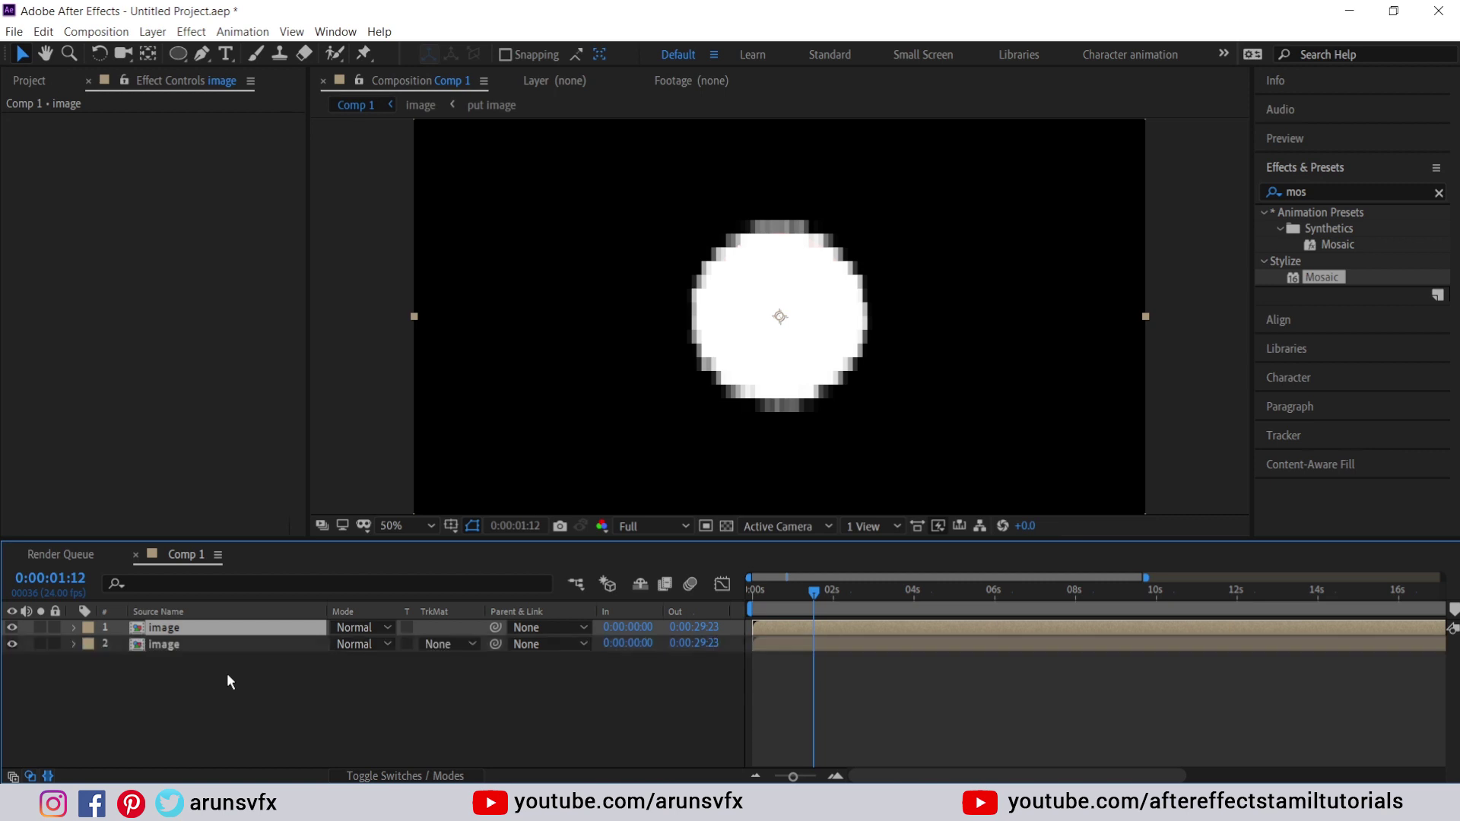
click(179, 678)
click(180, 628)
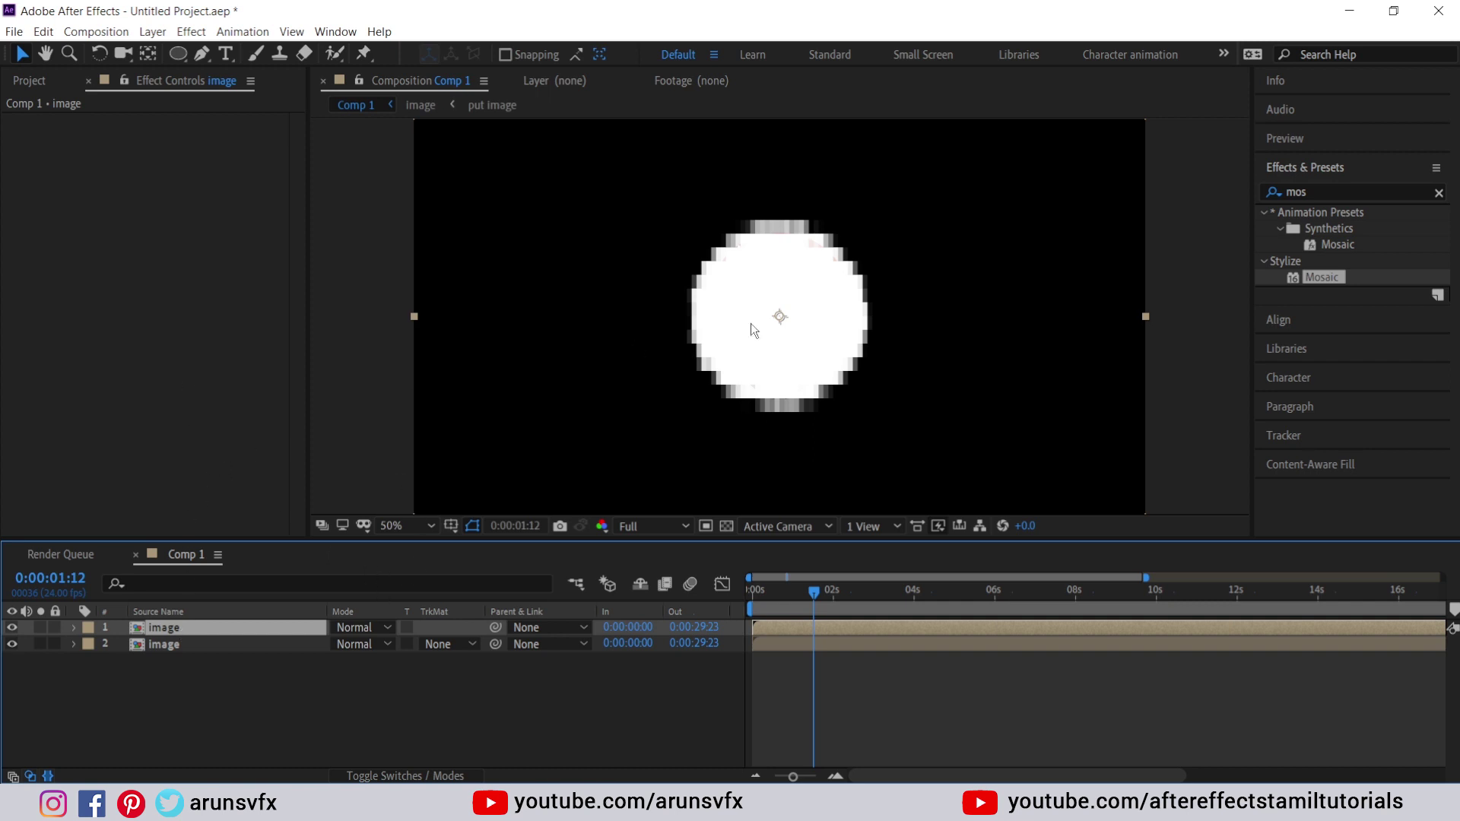
click(1327, 192)
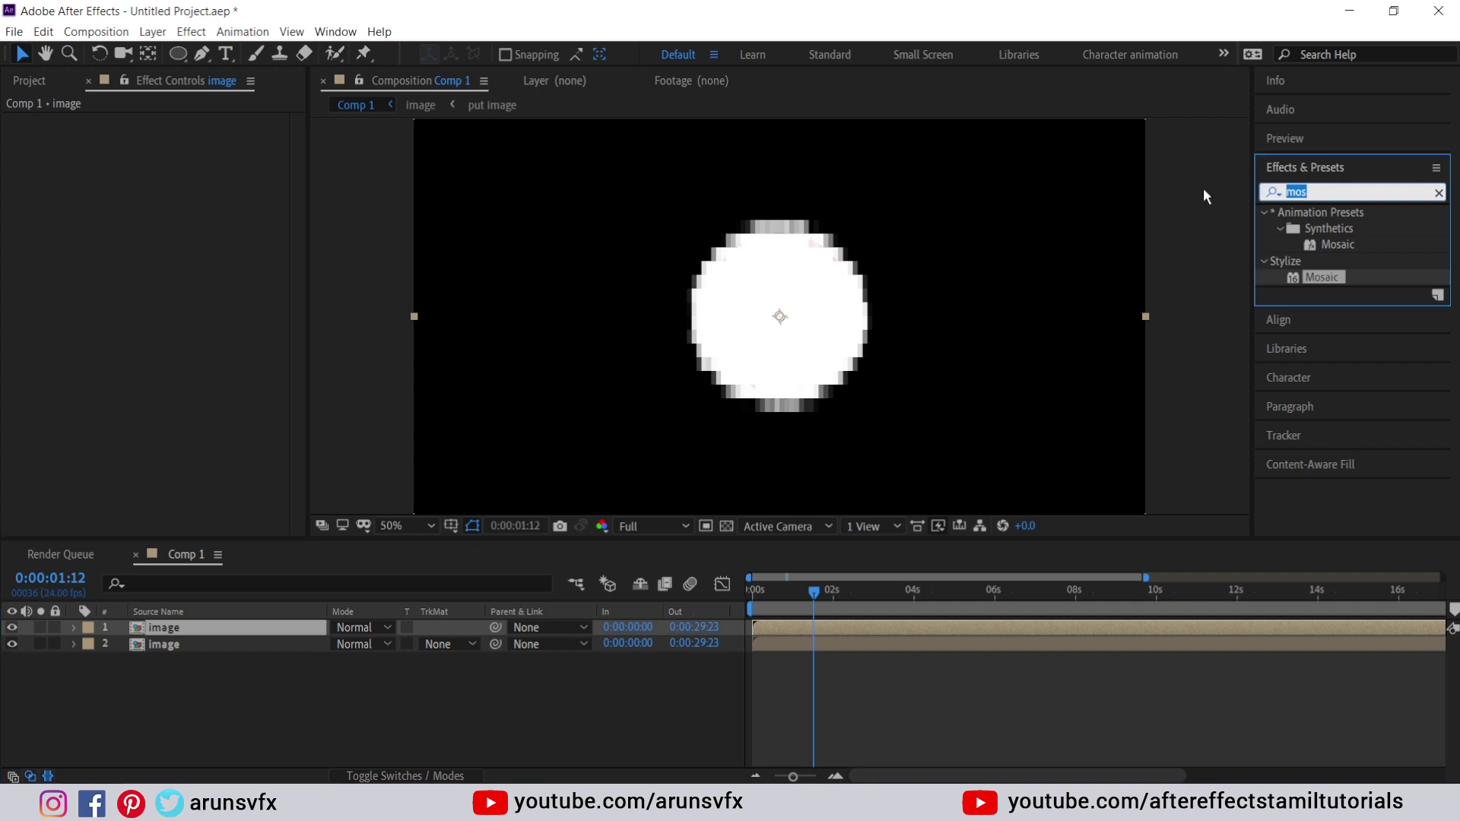
text(differ)
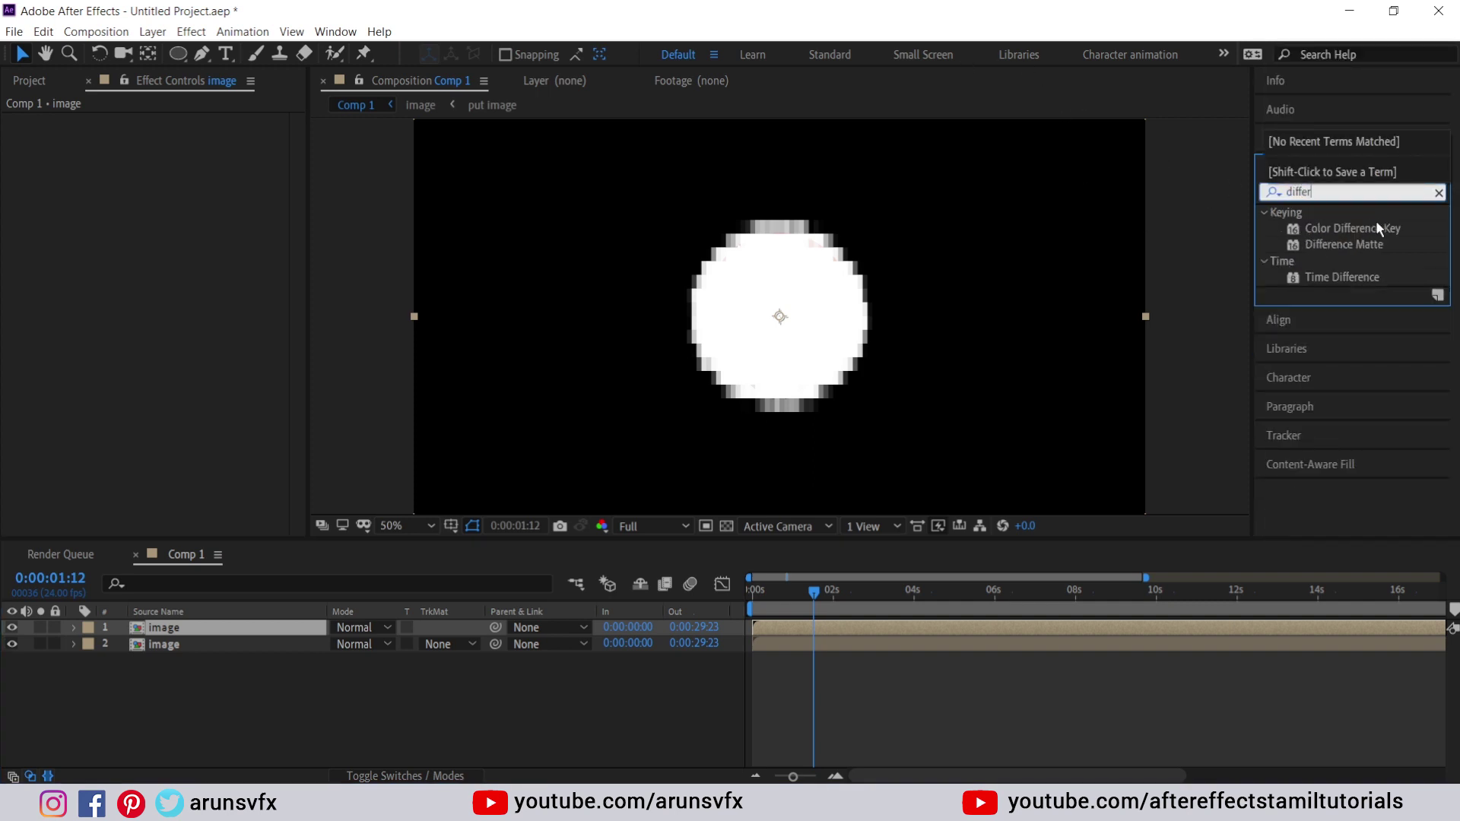
click(1340, 245)
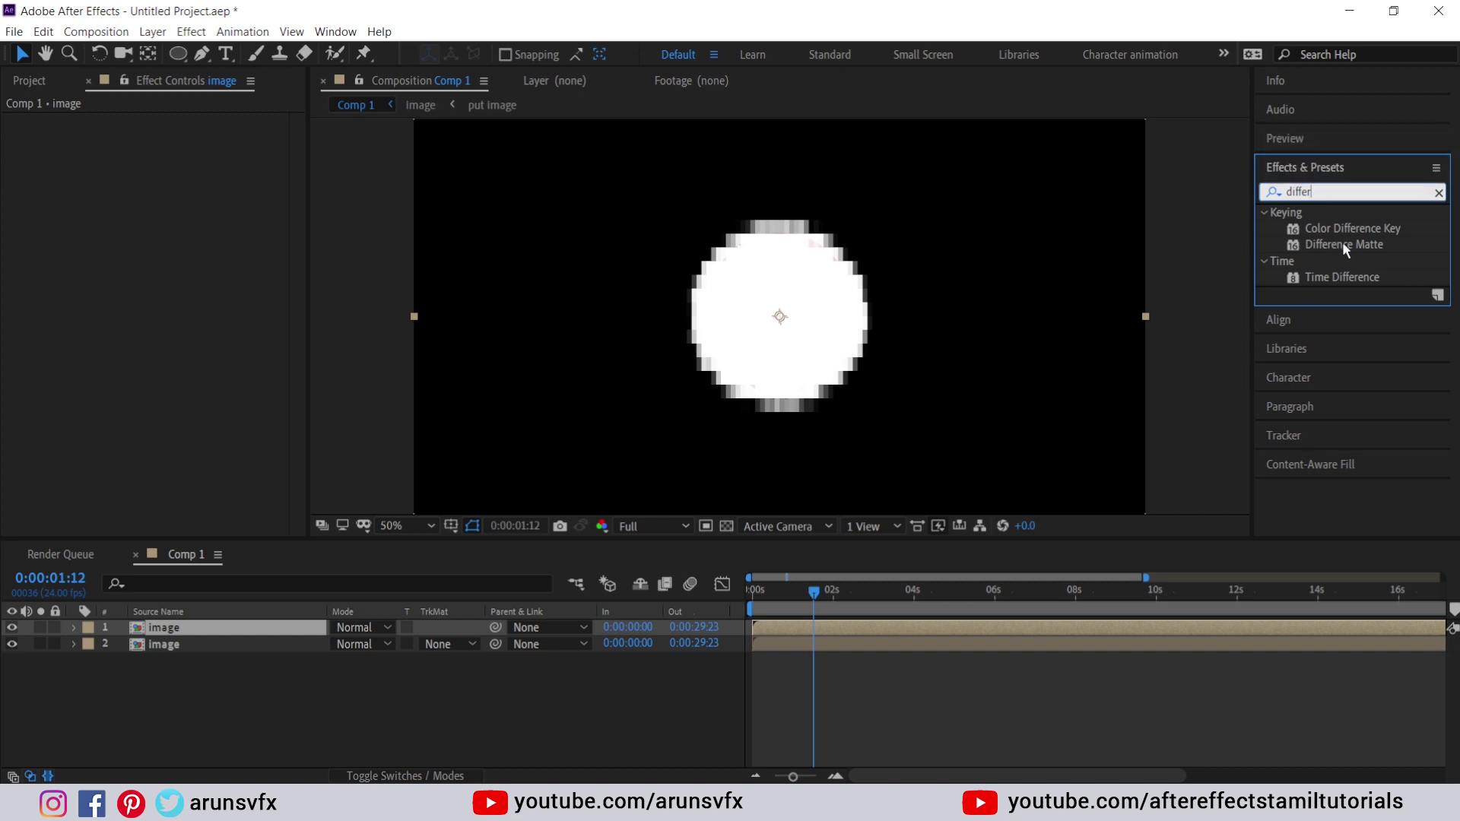
double_click(1344, 243)
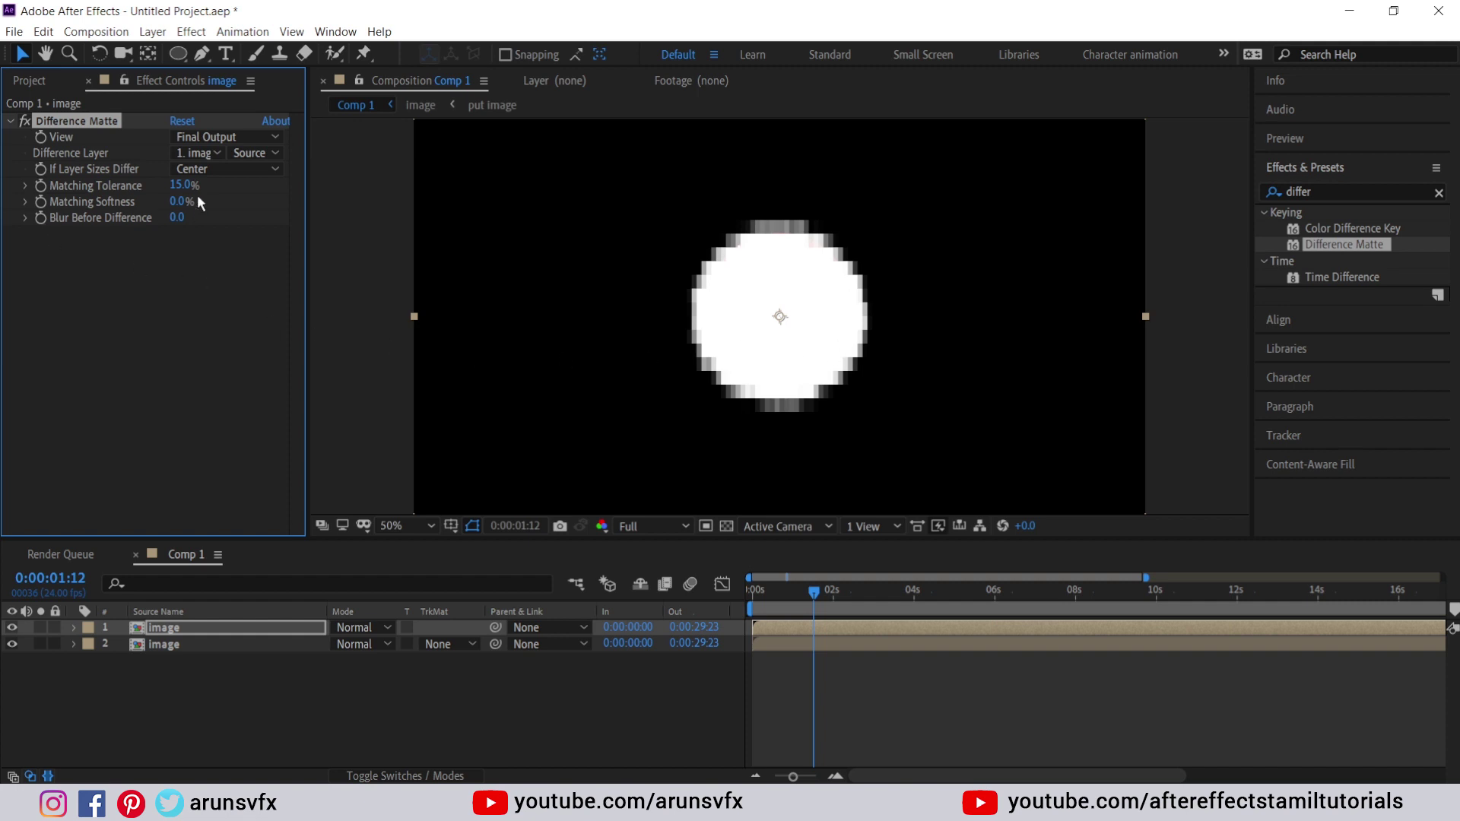
click(203, 152)
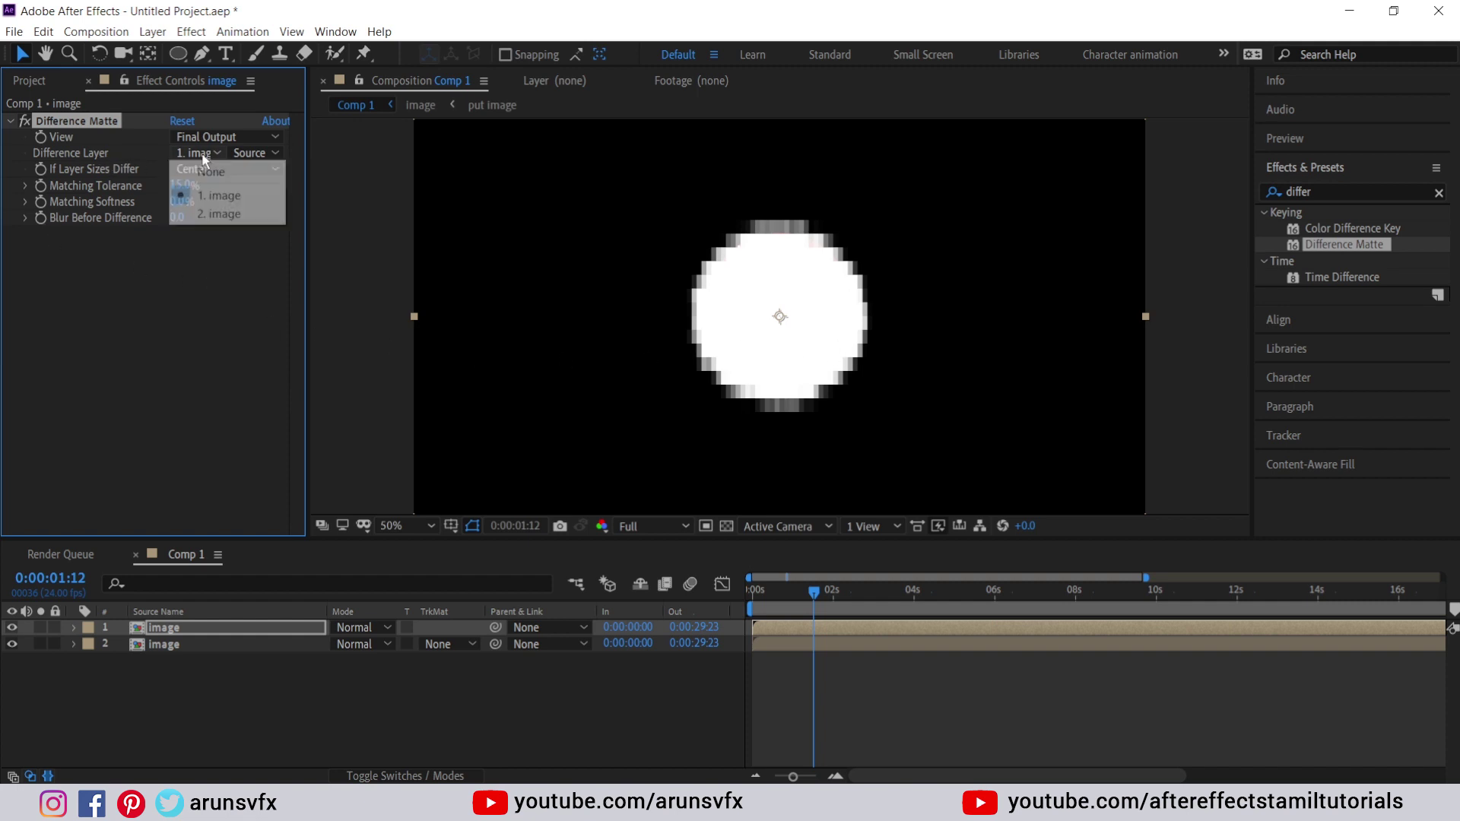
click(208, 219)
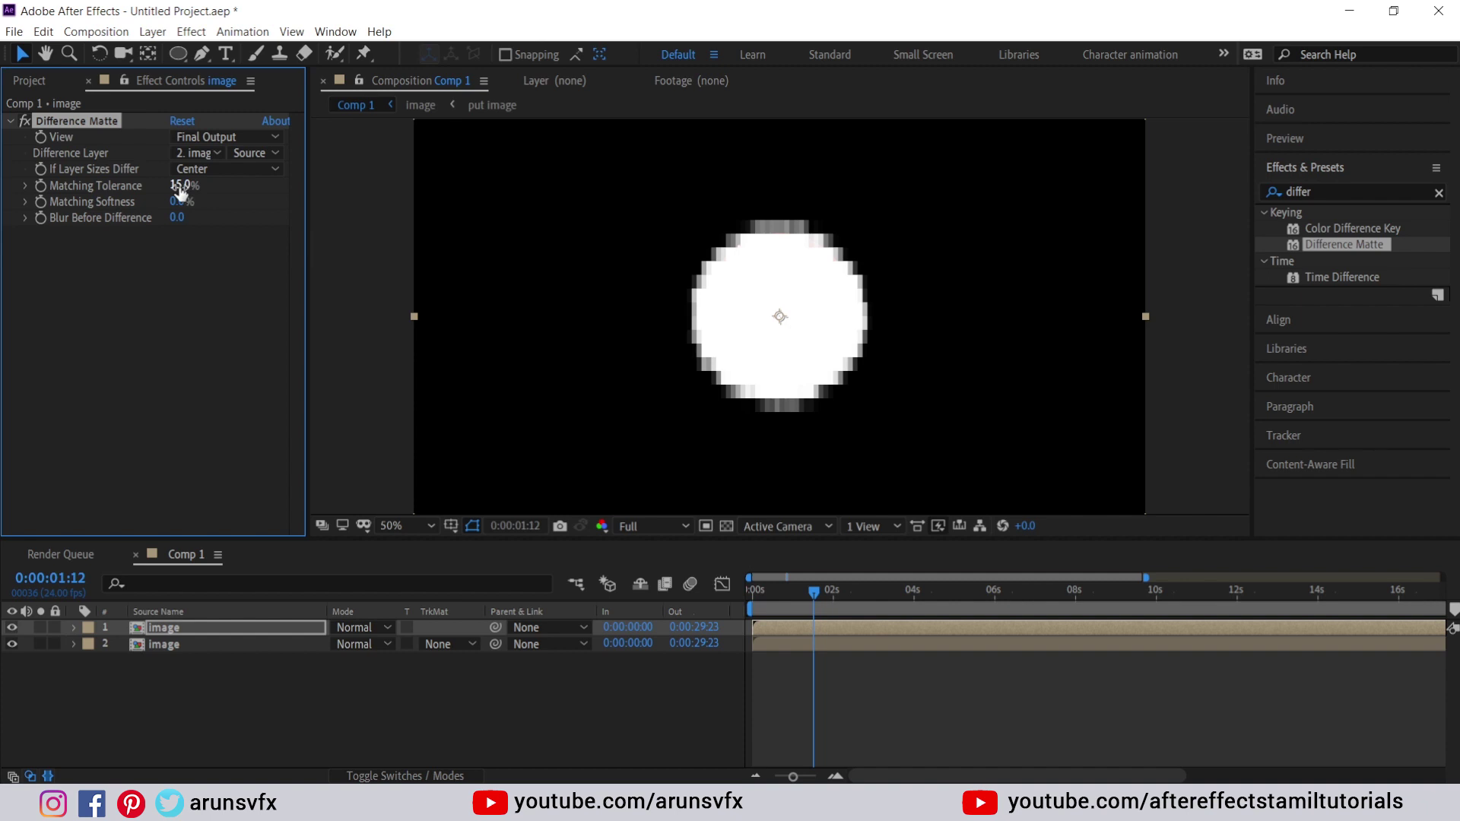
- Set Difference Matte tolerance 1%, softness 0.1% and blur 1.0, then scrub to check the matte
click(183, 187)
text(1)
key(Return)
click(177, 202)
text(0.1)
key(Return)
click(177, 219)
text(1)
key(Return)
drag(809, 589, 800, 591)
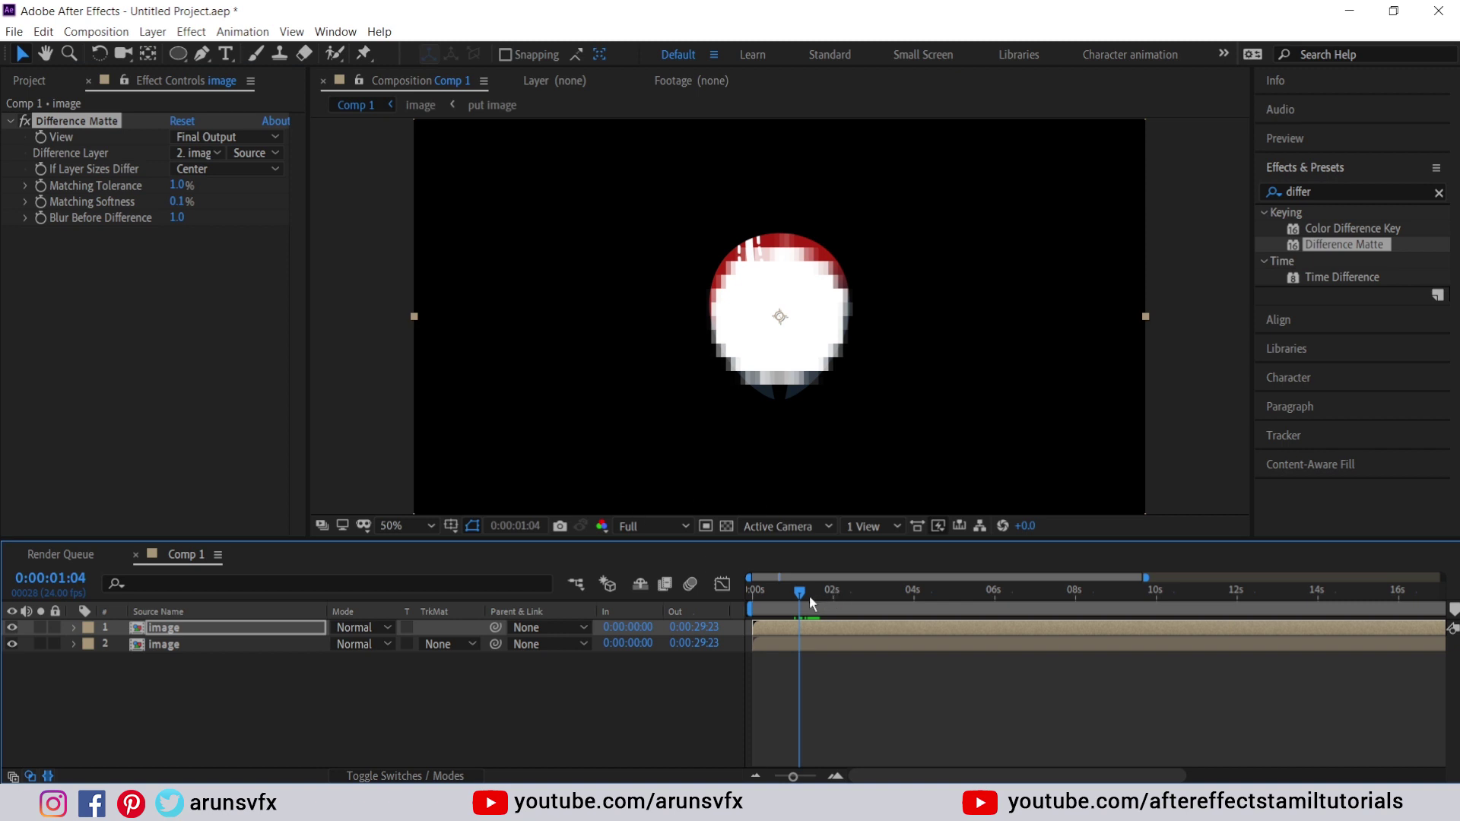
drag(800, 592, 801, 592)
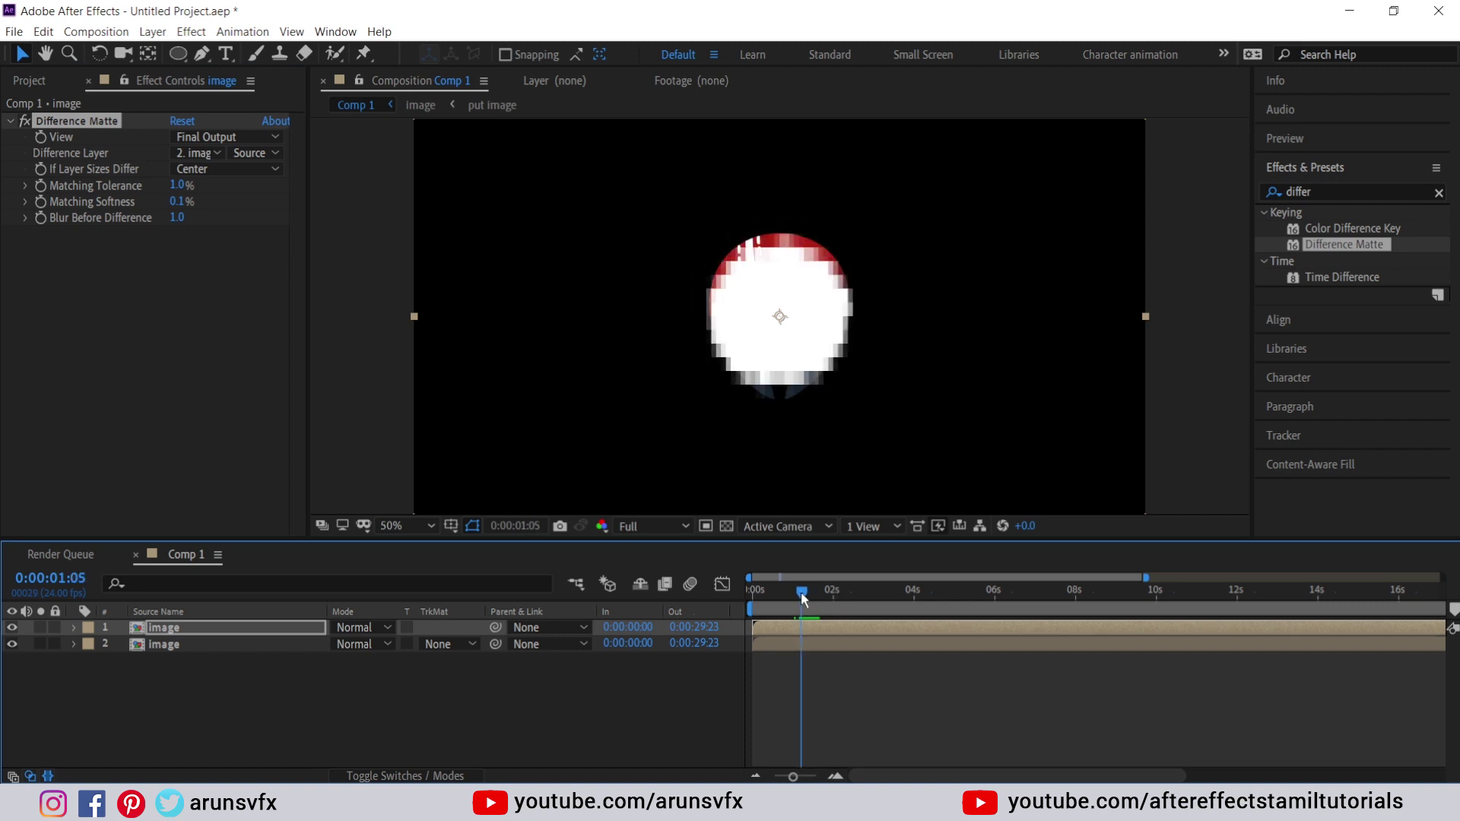
click(168, 646)
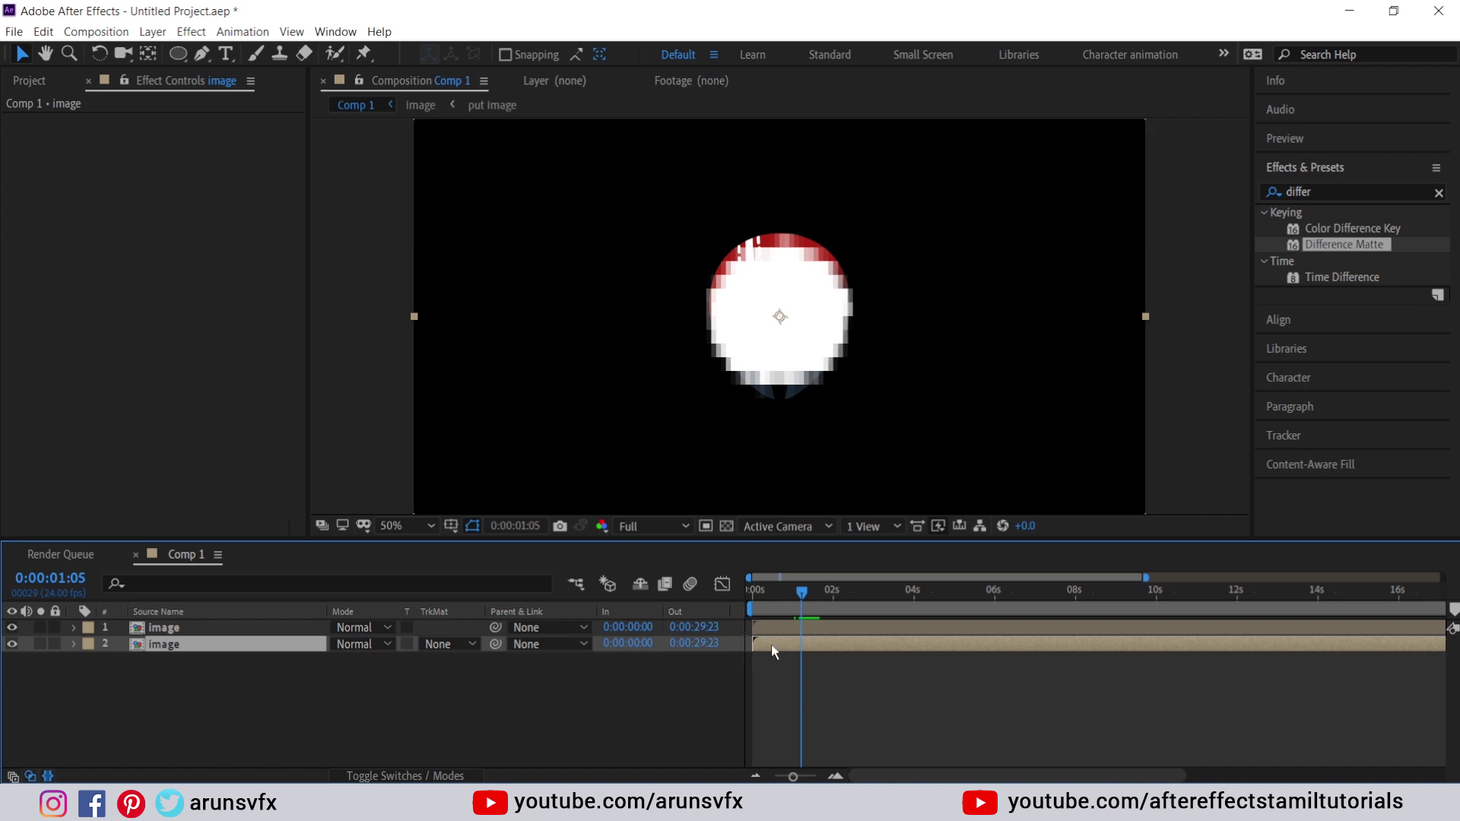
- Slide the lower image layer later in time and solo the top image layer
drag(774, 646, 797, 642)
drag(803, 590, 798, 593)
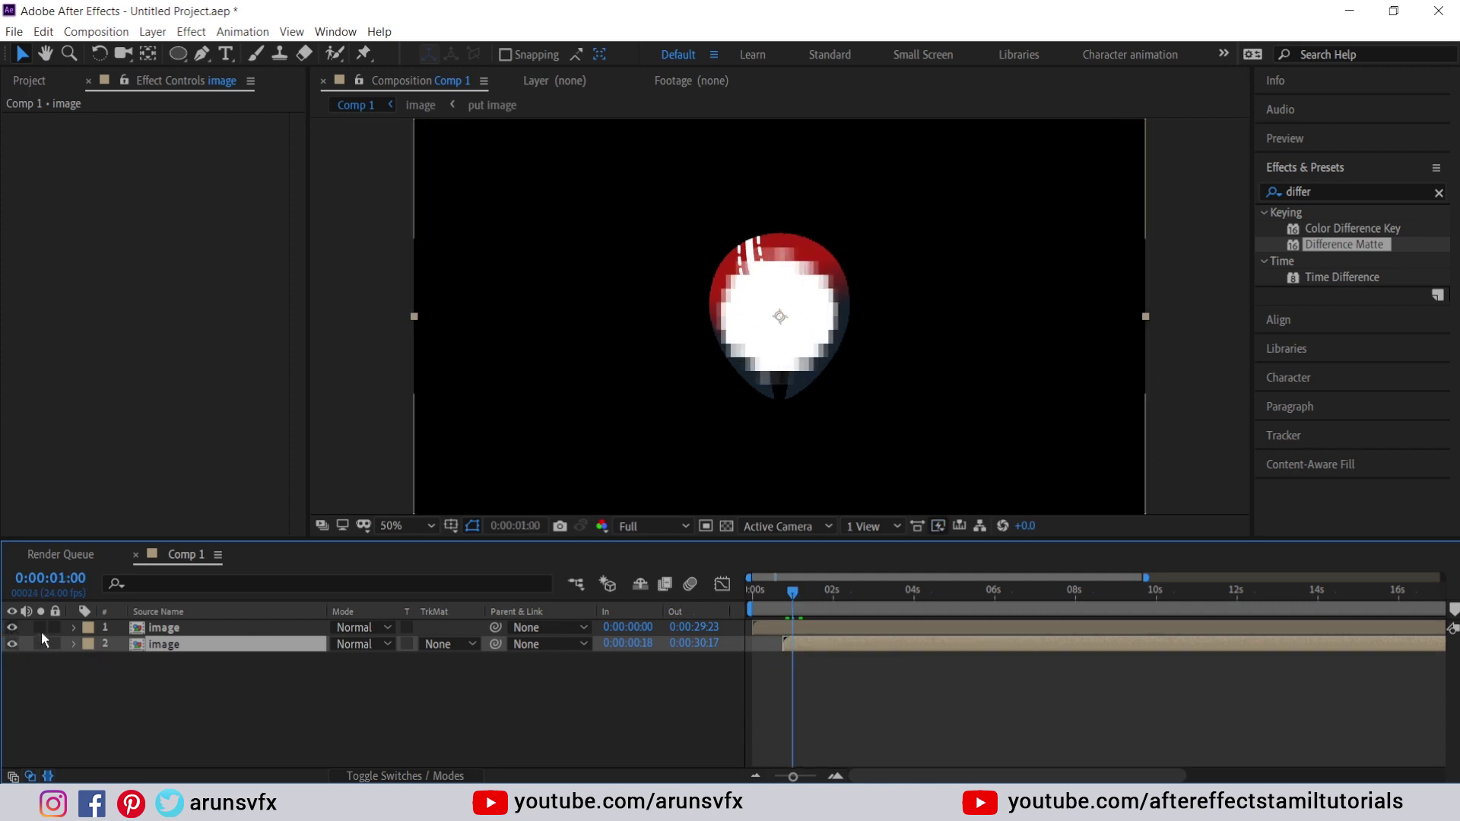
click(41, 629)
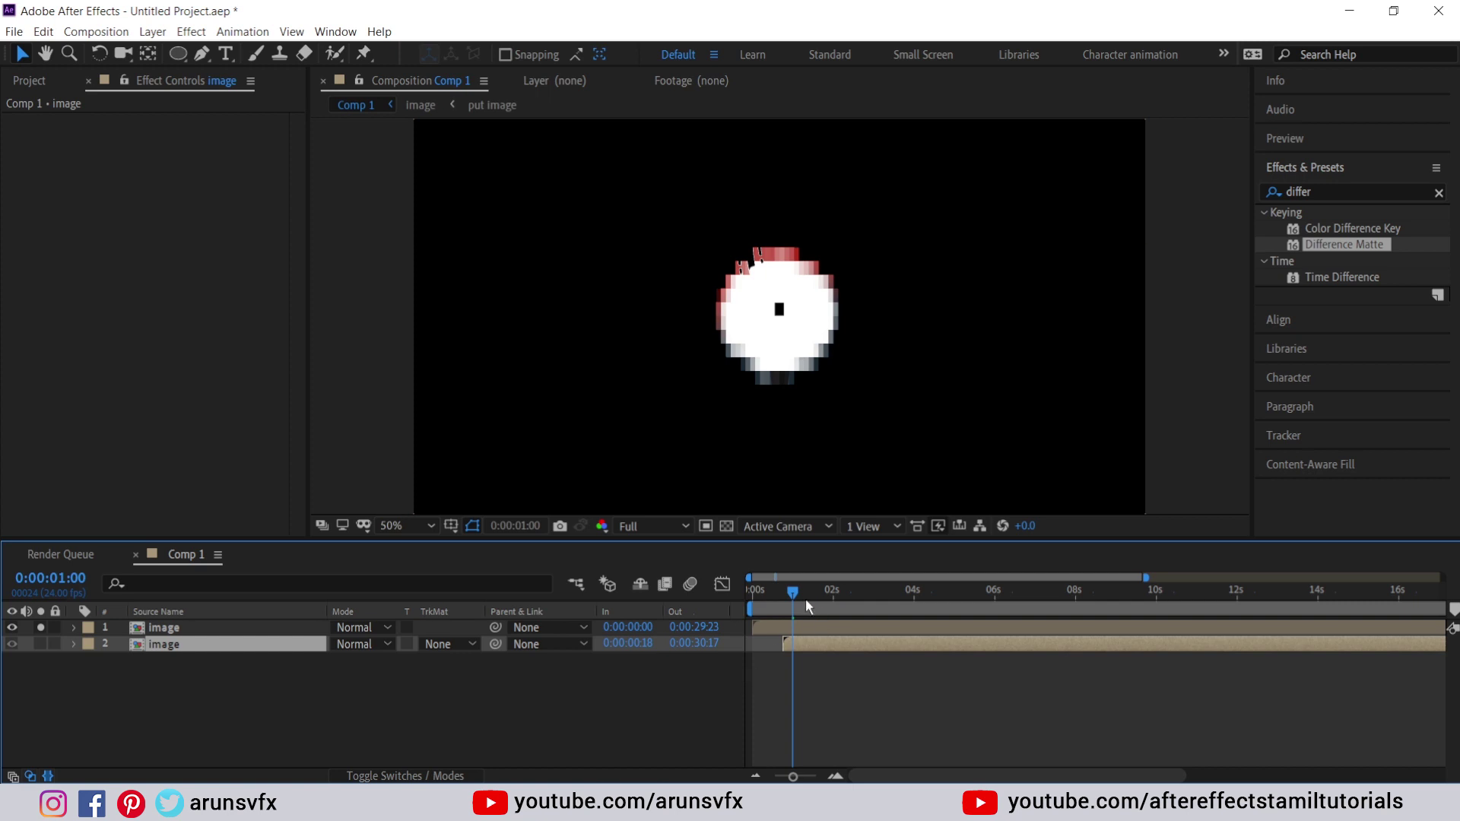
click(42, 628)
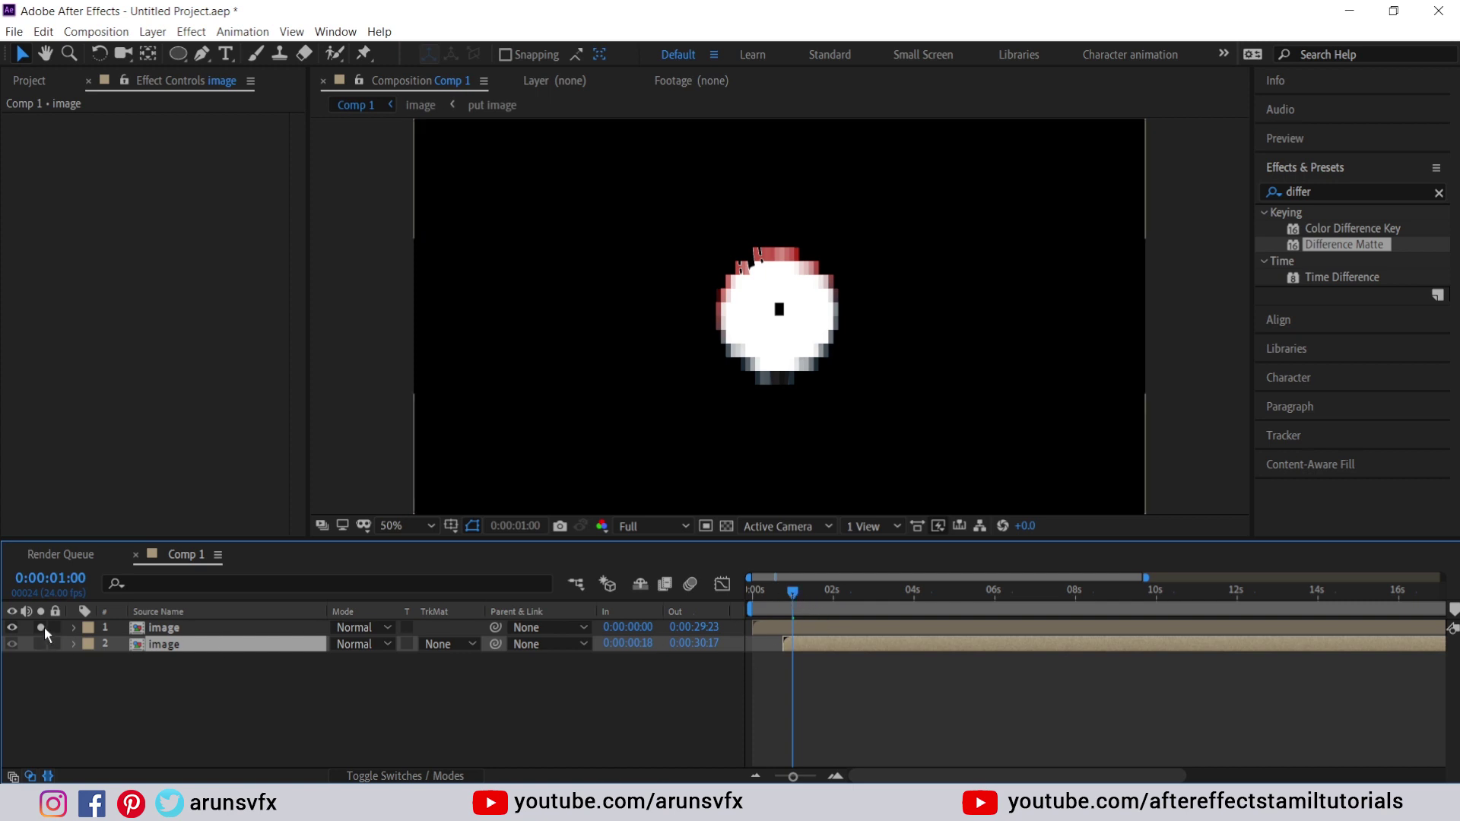
click(41, 629)
- Fine-tune the lower layer to start at 0:00:00:08 and preview the expanding white ring
mouse_move(755, 591)
mouse_down()
mouse_move(818, 592)
mouse_move(796, 574)
mouse_up()
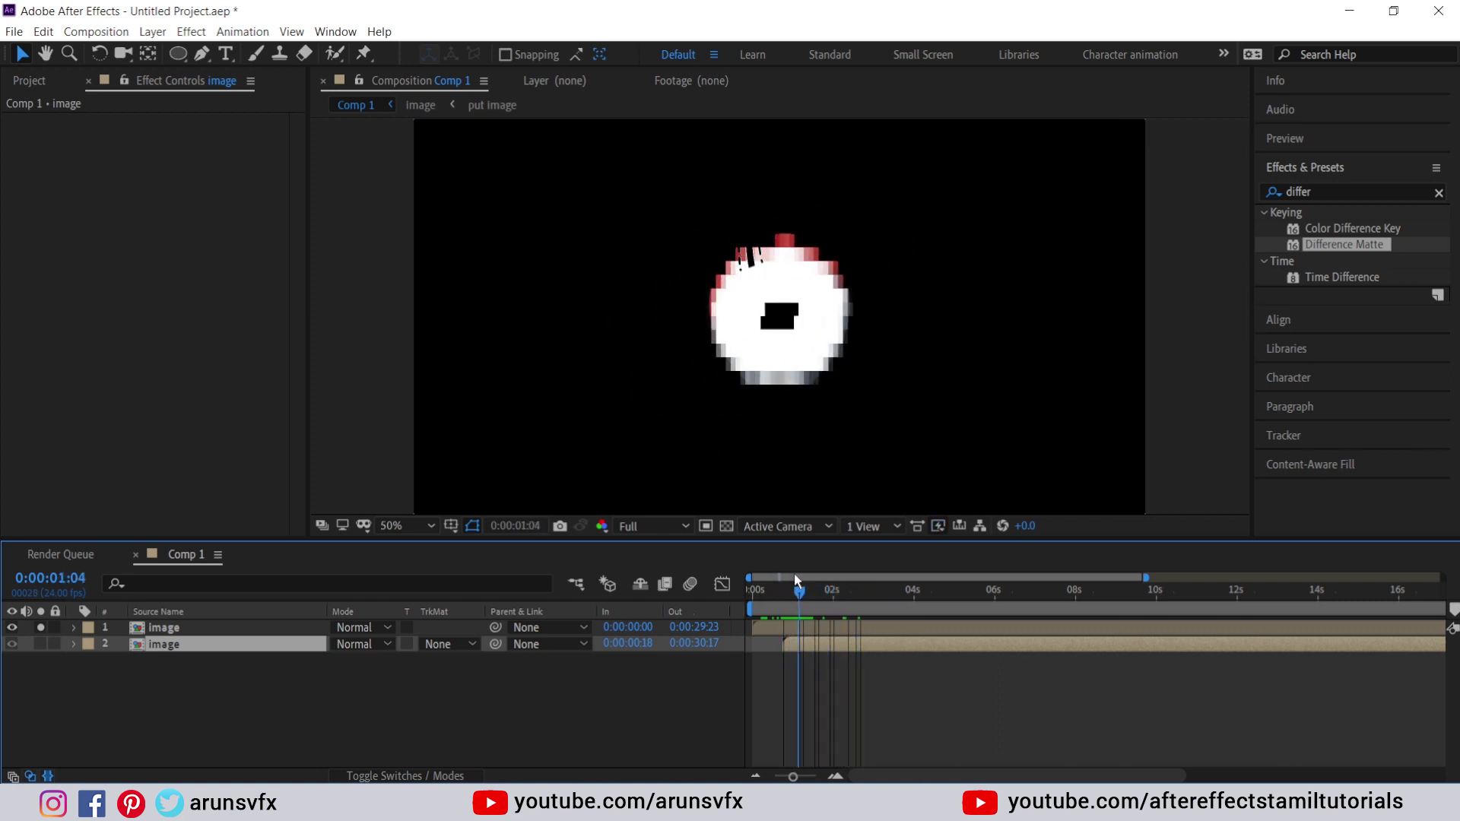
drag(817, 642, 802, 640)
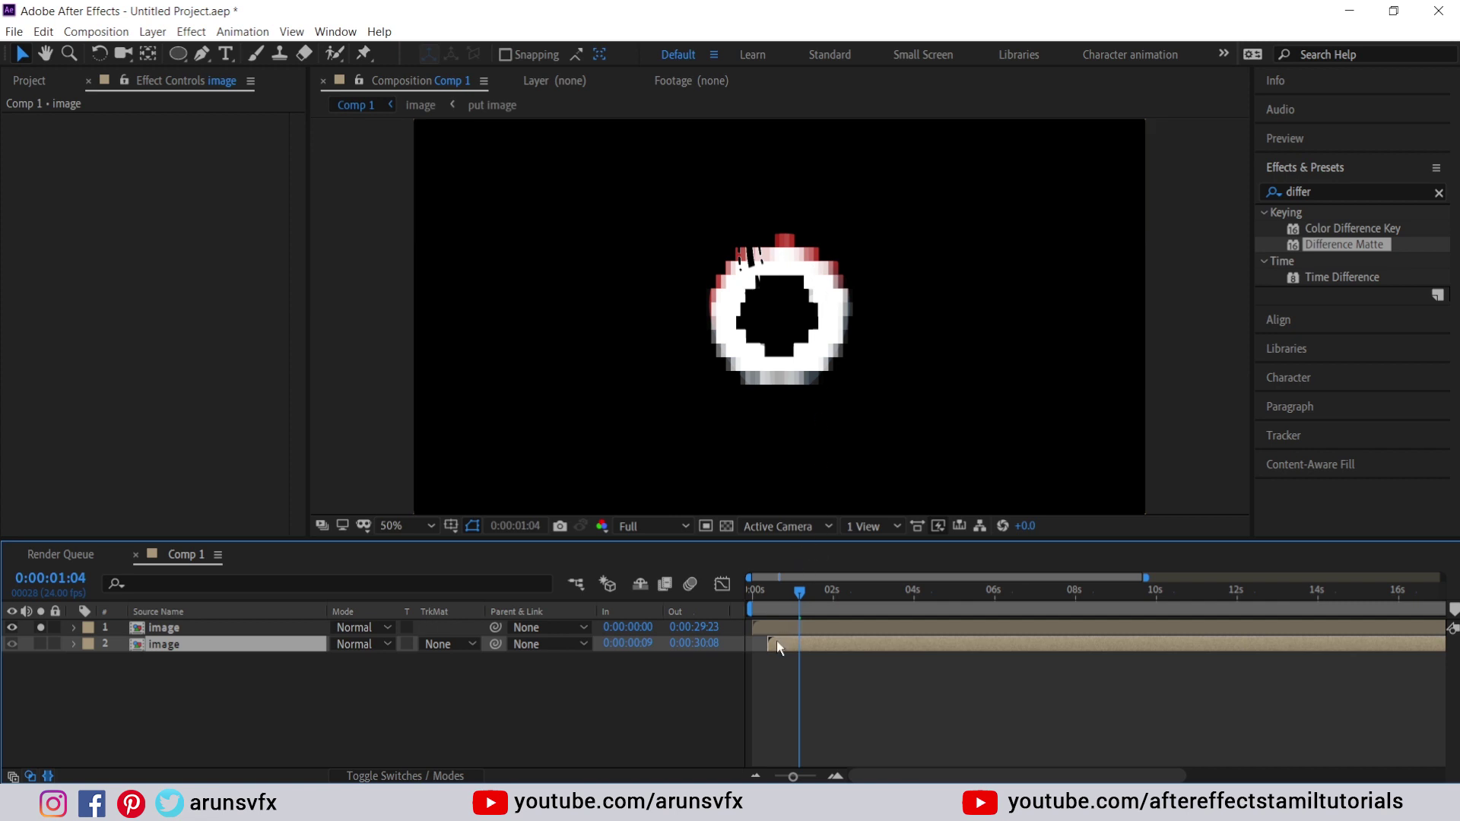
mouse_move(776, 642)
mouse_down()
mouse_move(790, 642)
mouse_move(760, 640)
mouse_move(775, 637)
mouse_up()
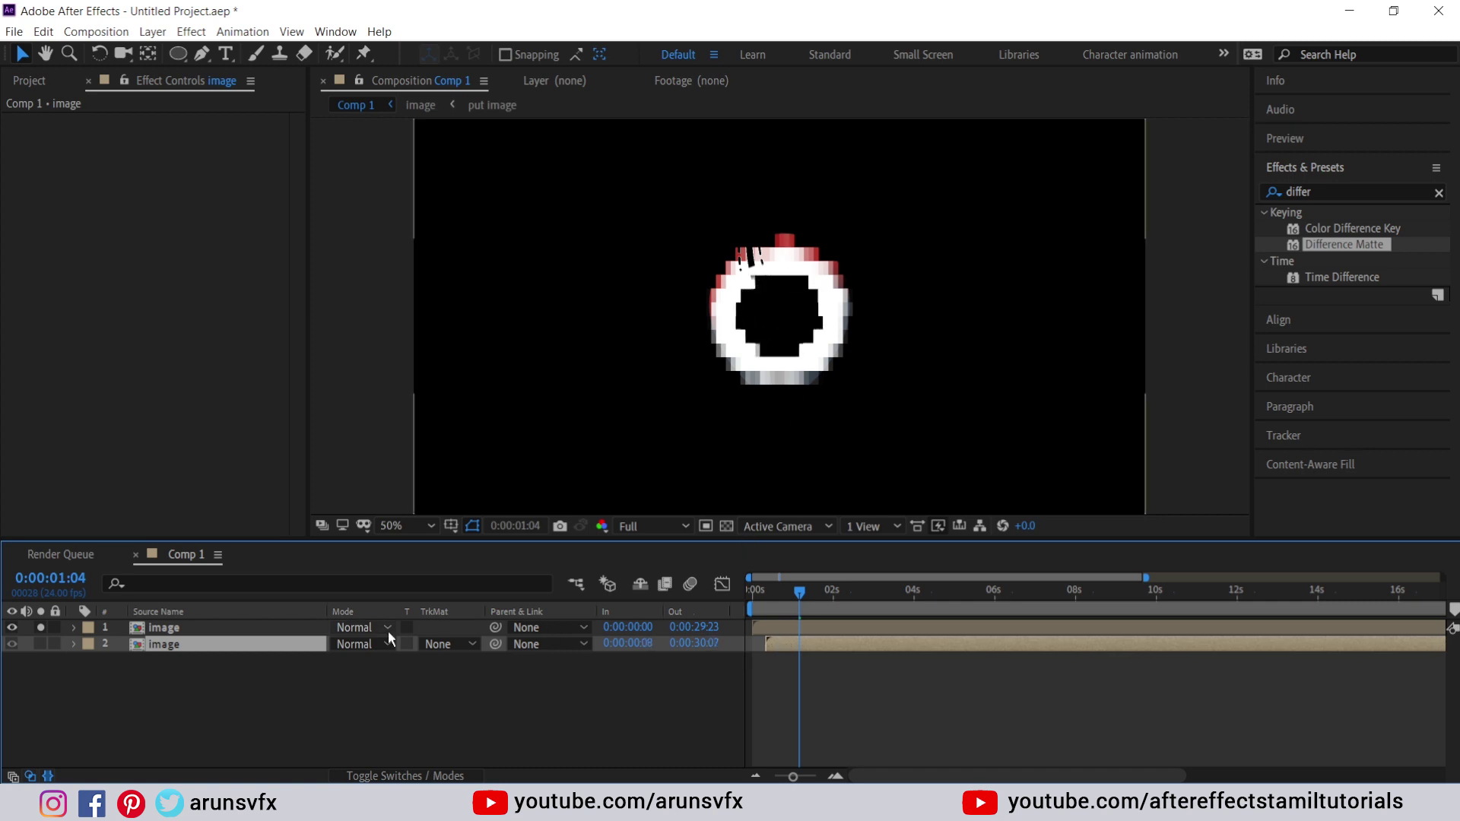
key(Home)
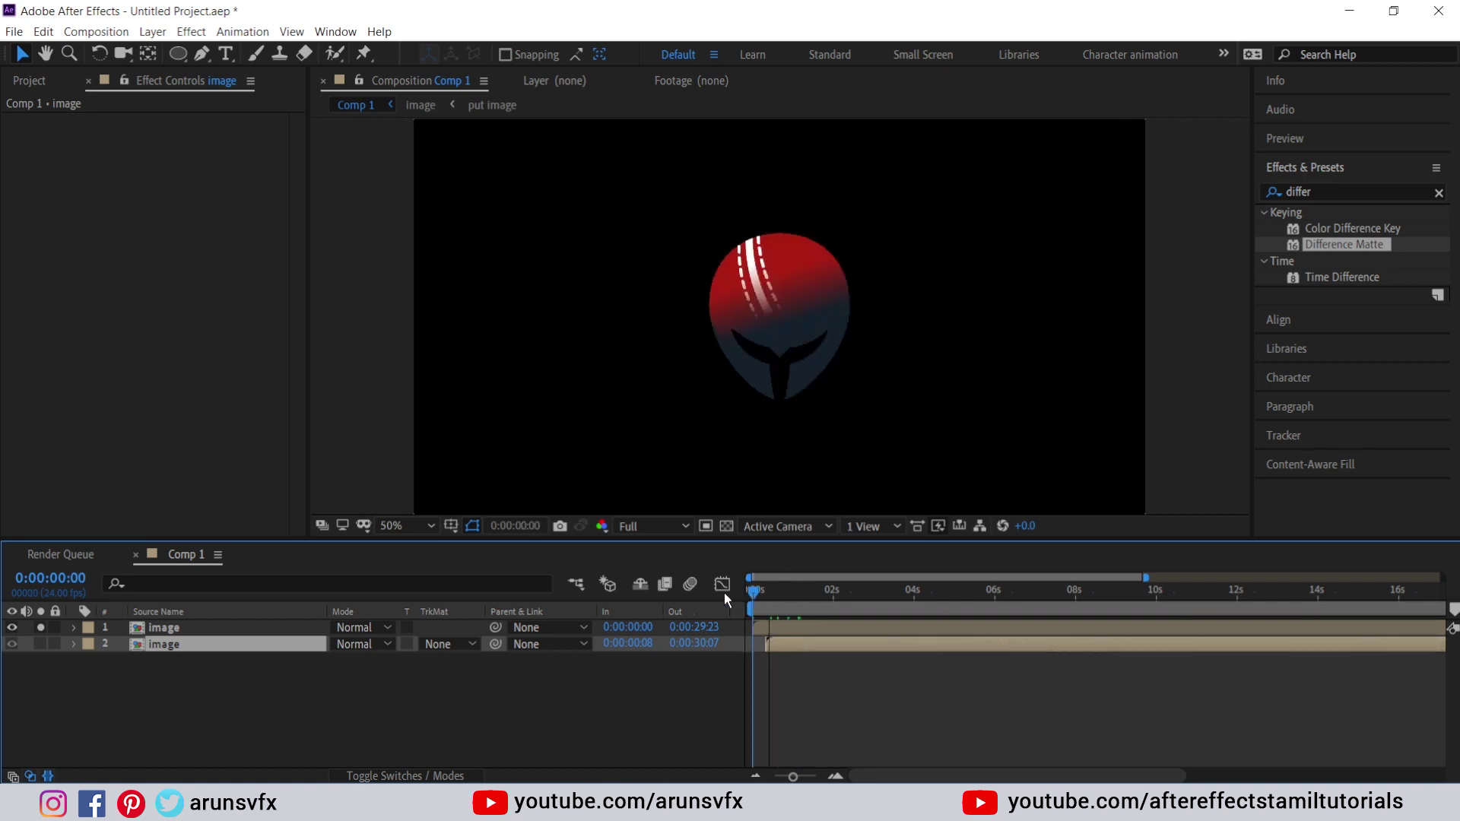
key(space)
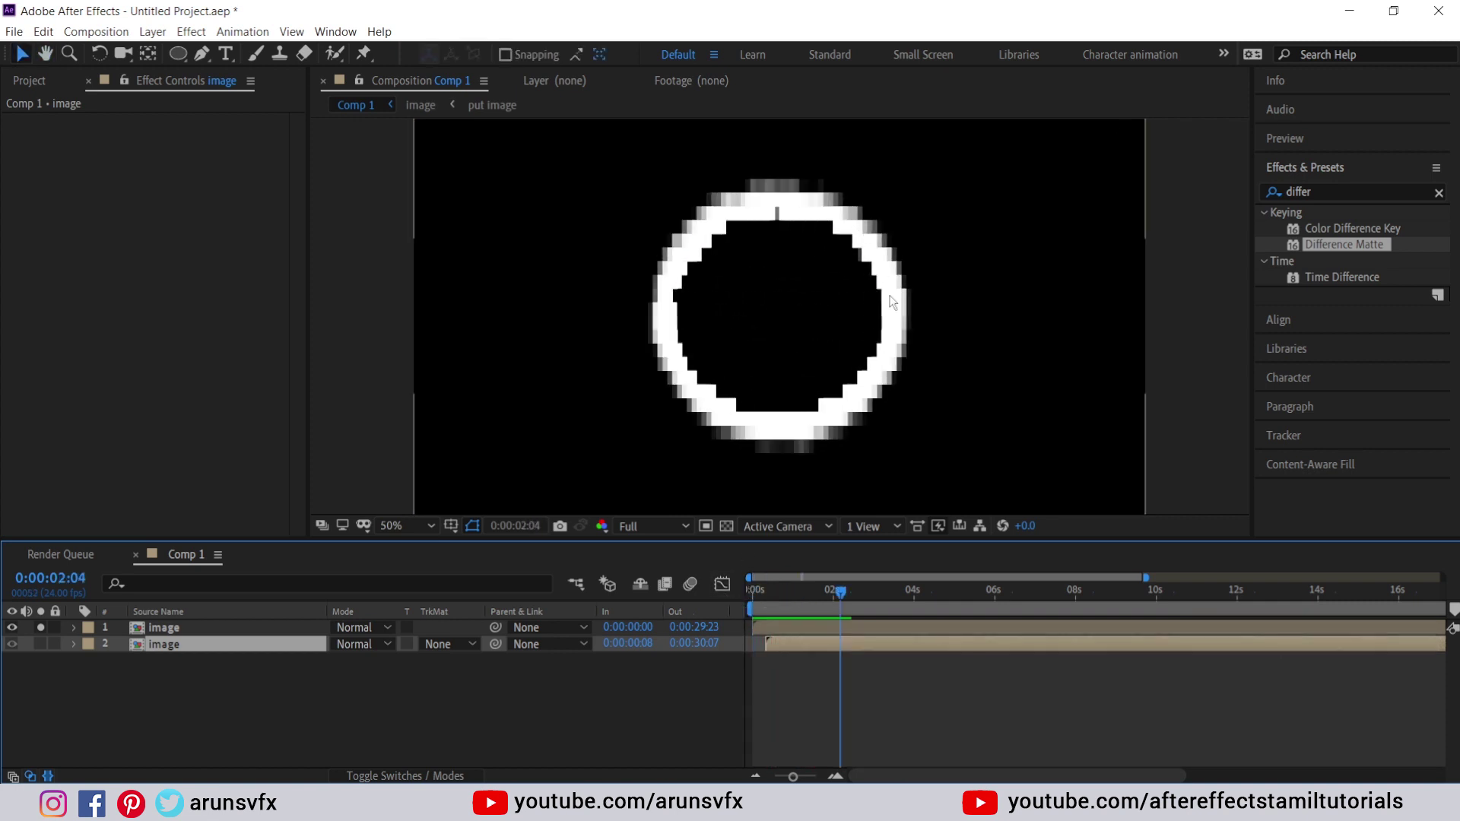
drag(849, 592, 785, 591)
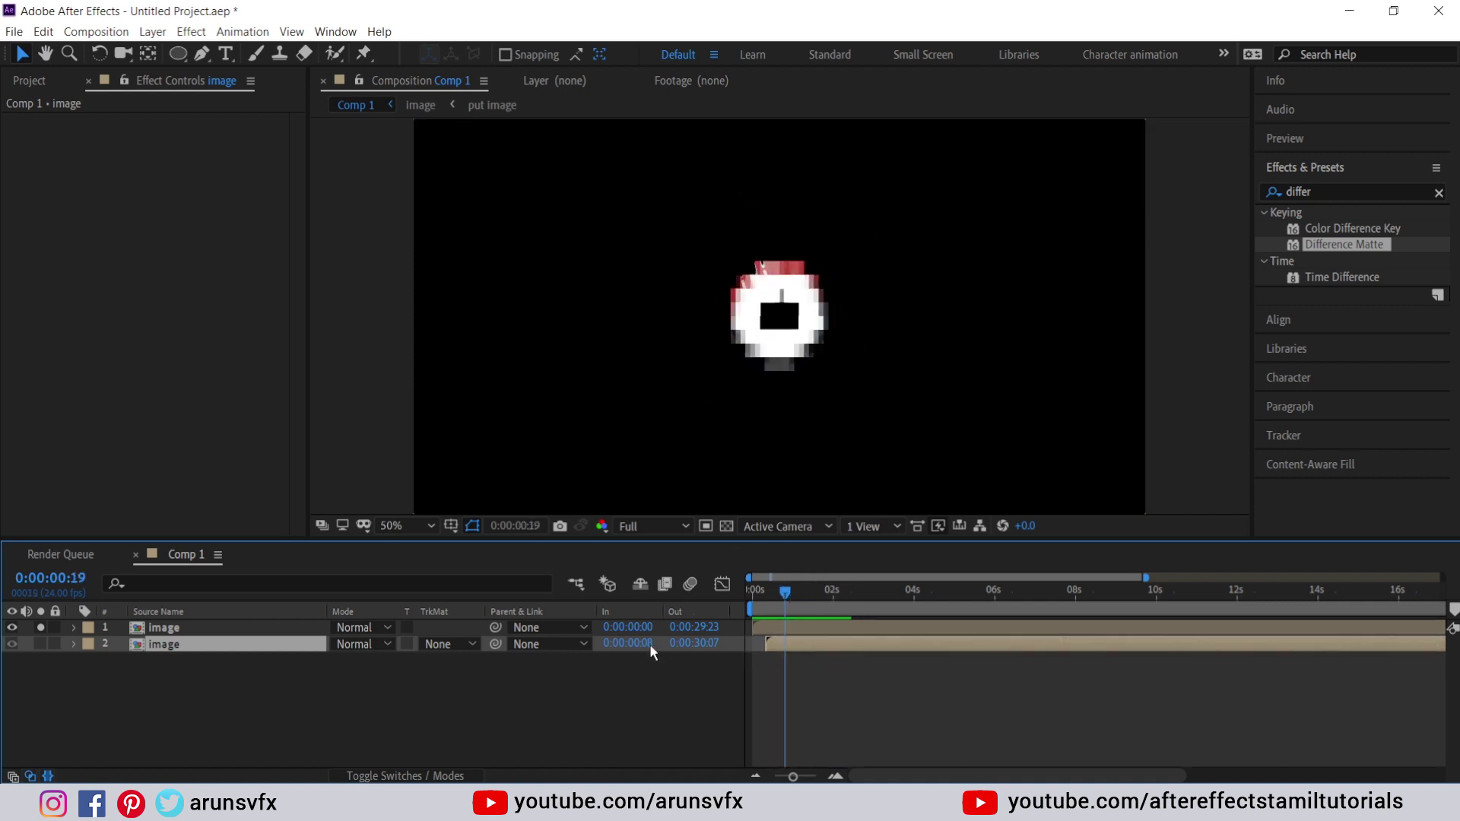
click(163, 627)
- Open the image precomp, select put image and show the Modes/TrkMat columns
double_click(163, 626)
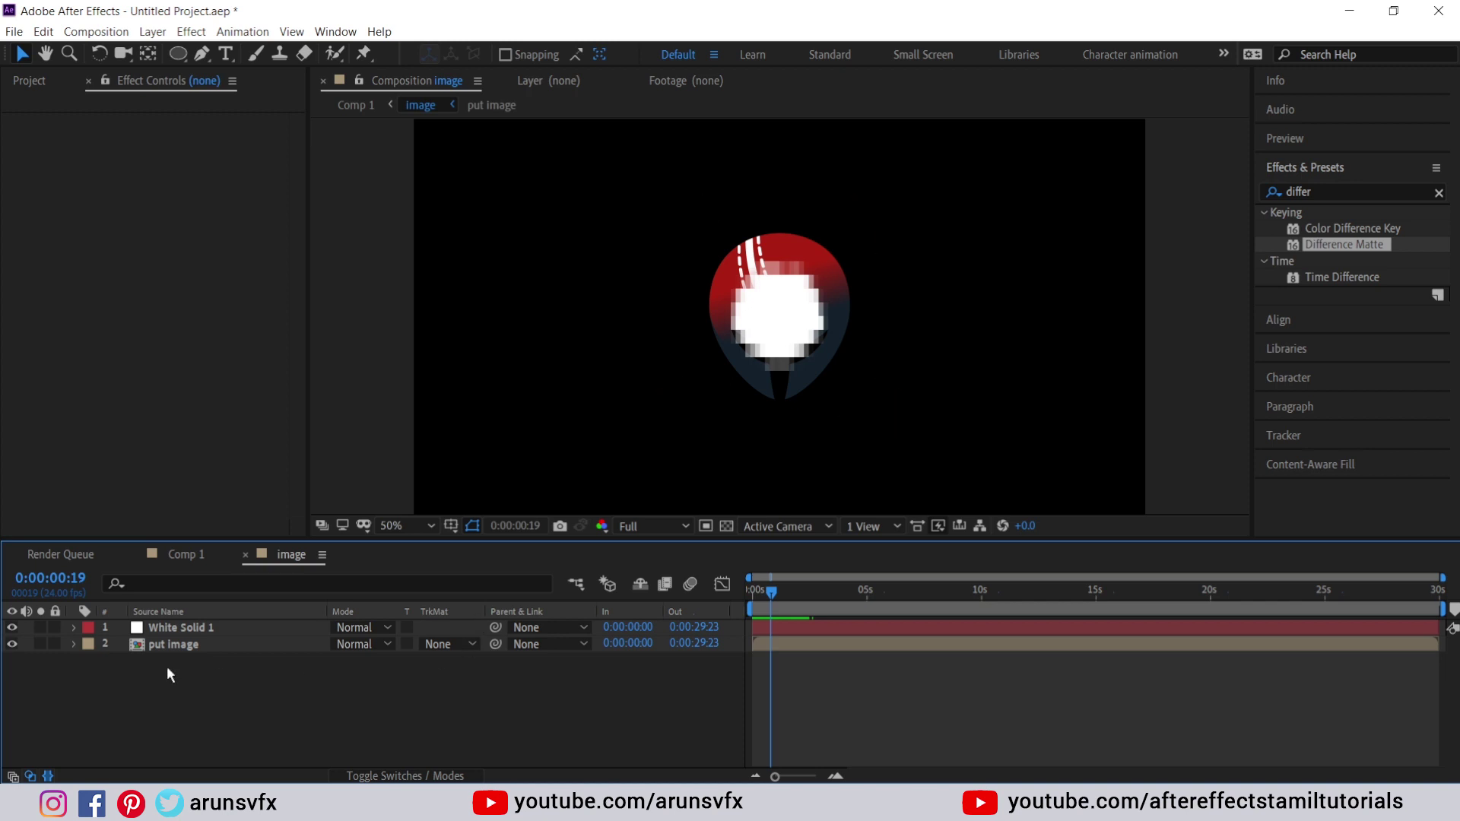
click(185, 645)
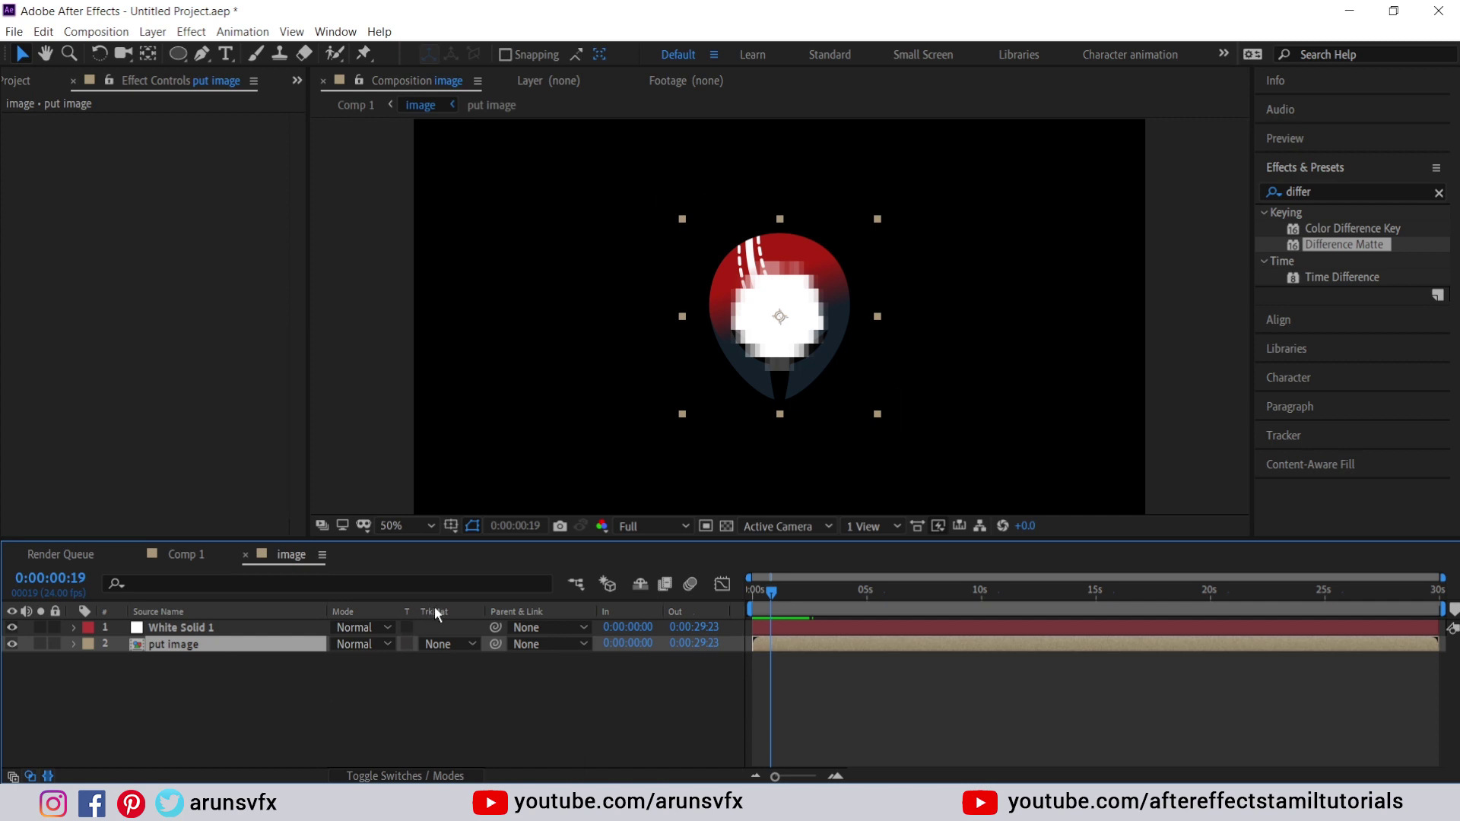
click(430, 763)
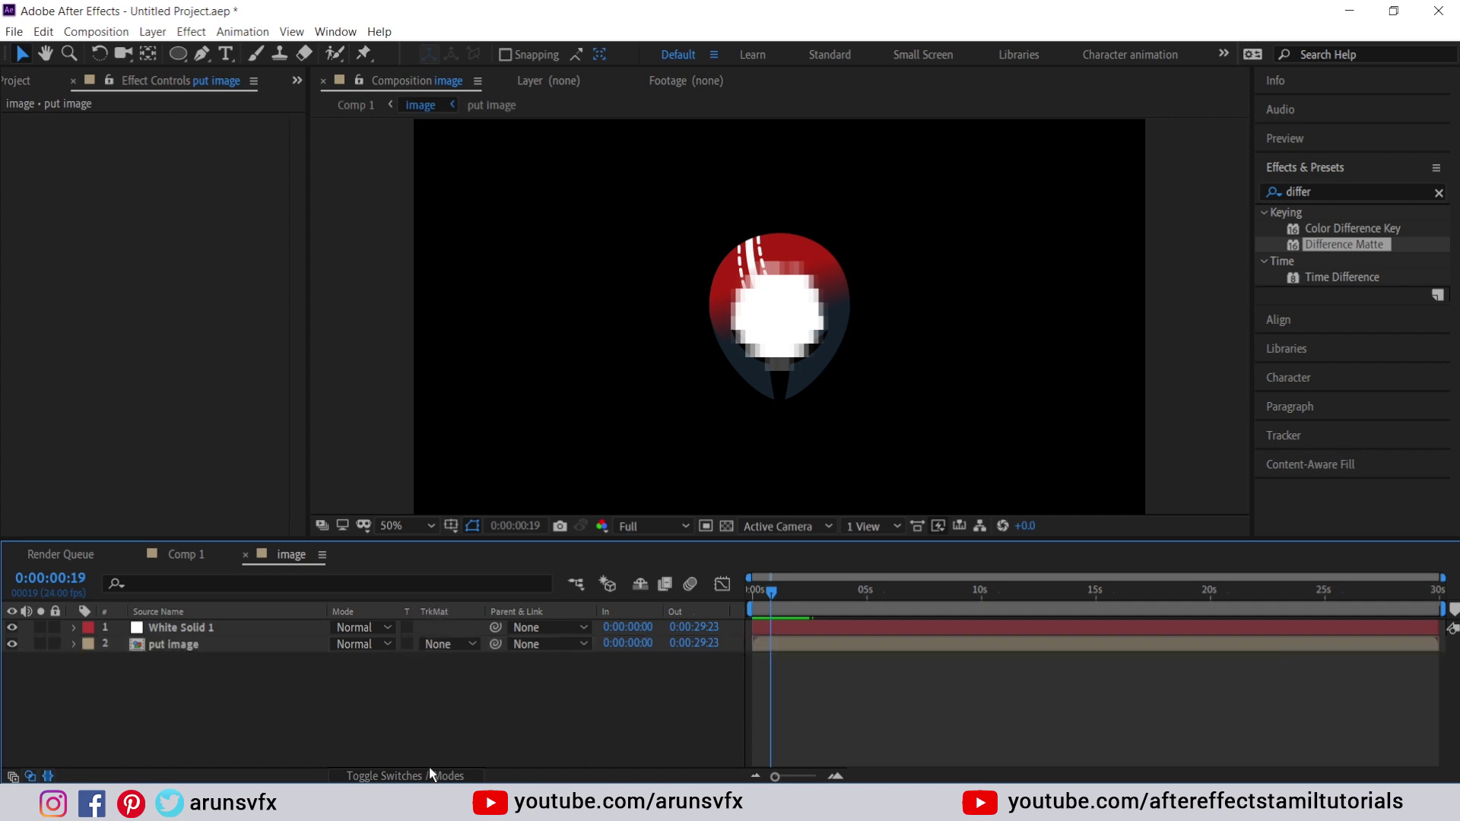
click(426, 776)
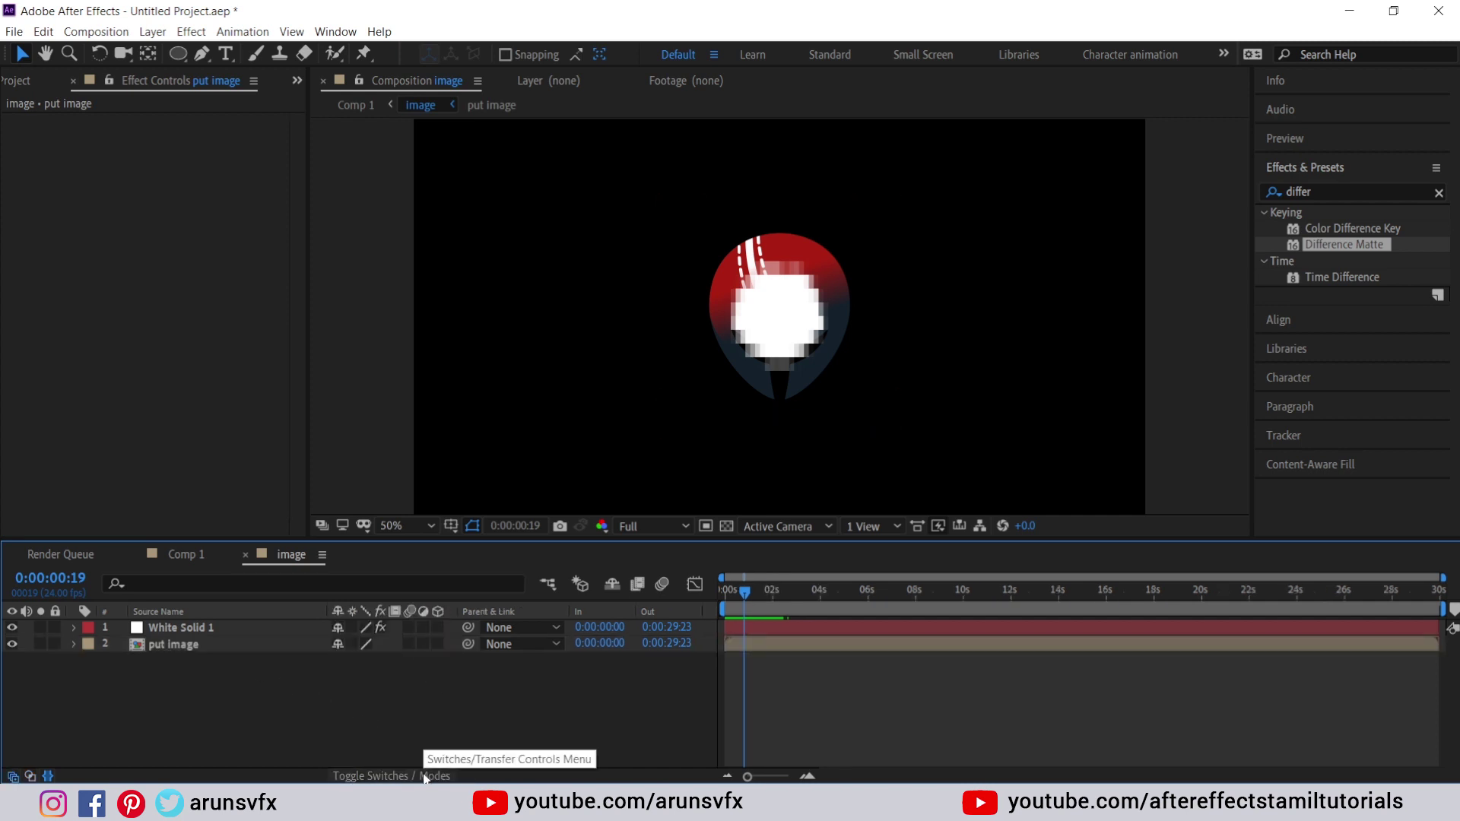
click(424, 776)
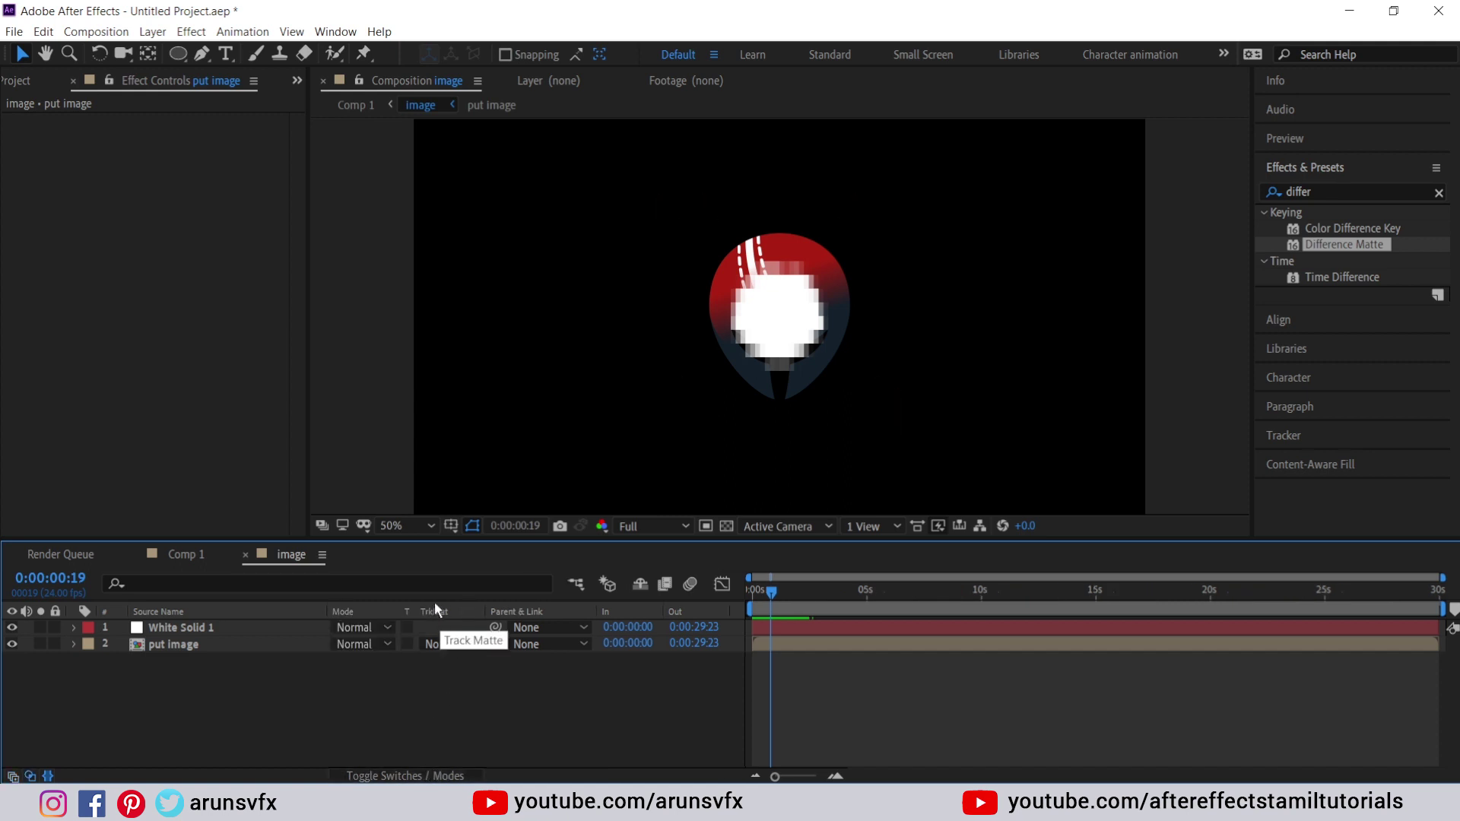
- Set put image's track matte to Alpha Matte 'White Solid 1' and preview from the start
click(432, 645)
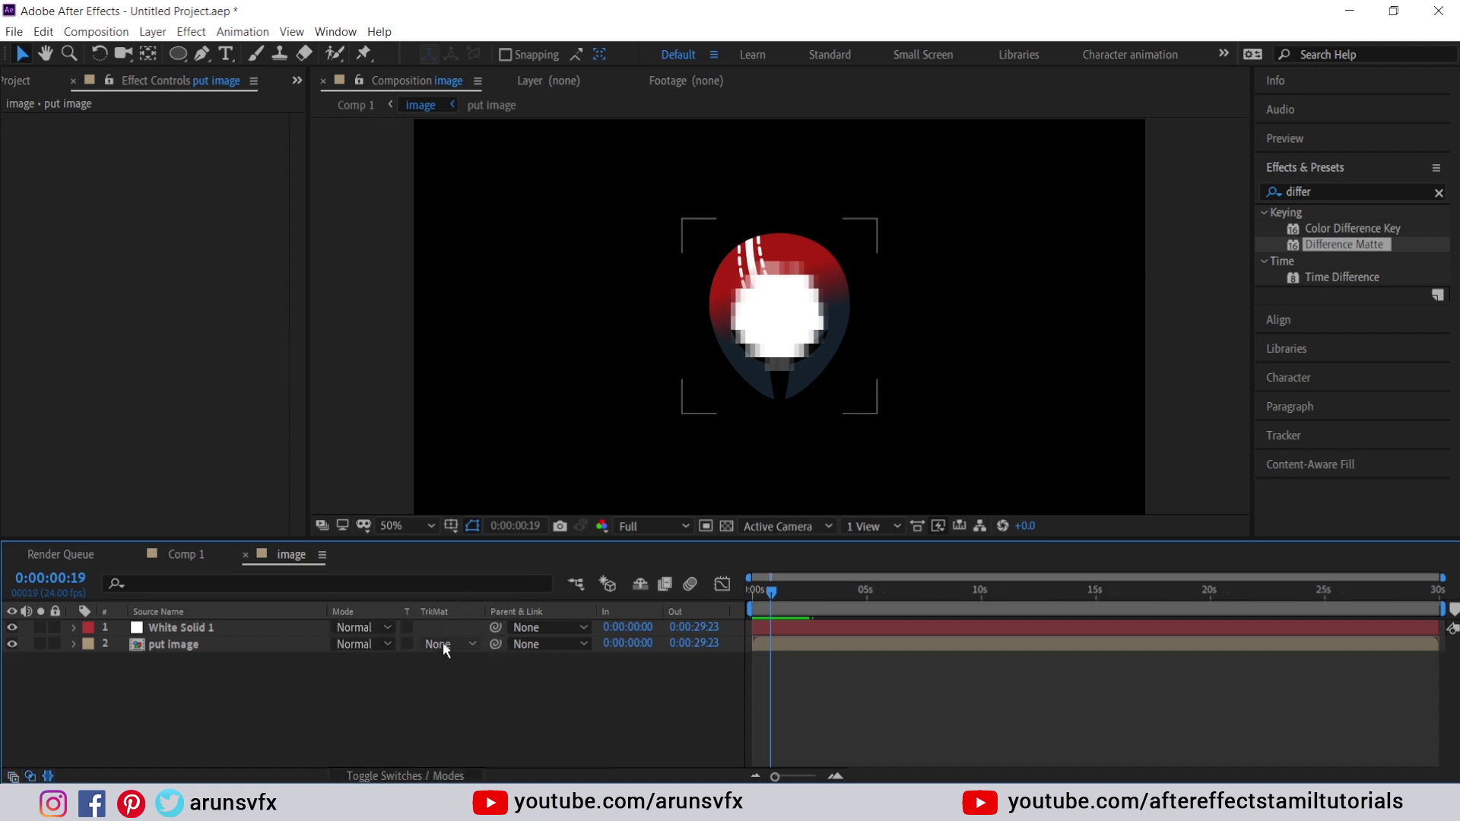
click(445, 646)
click(456, 689)
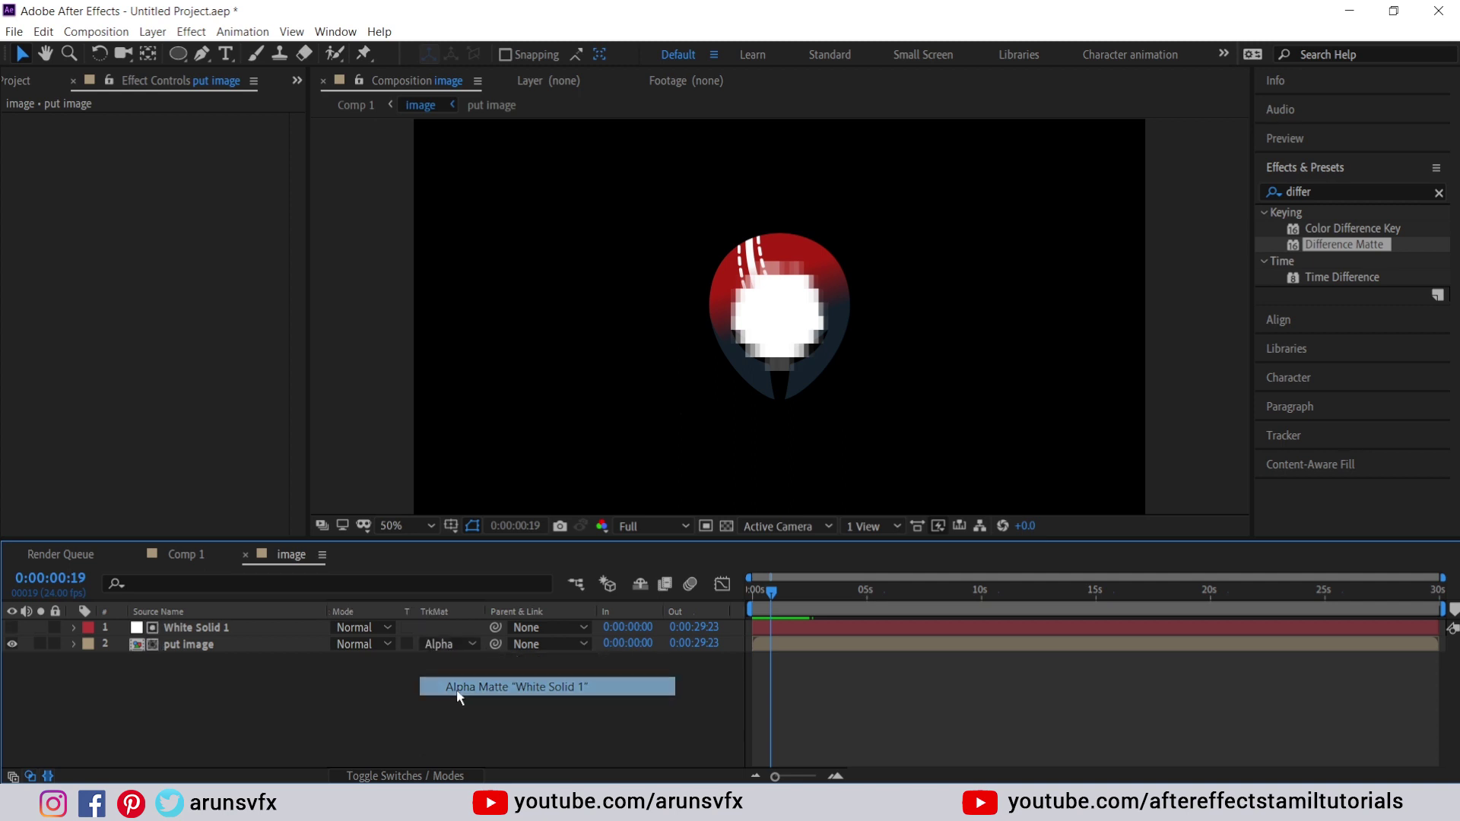
drag(774, 593, 724, 590)
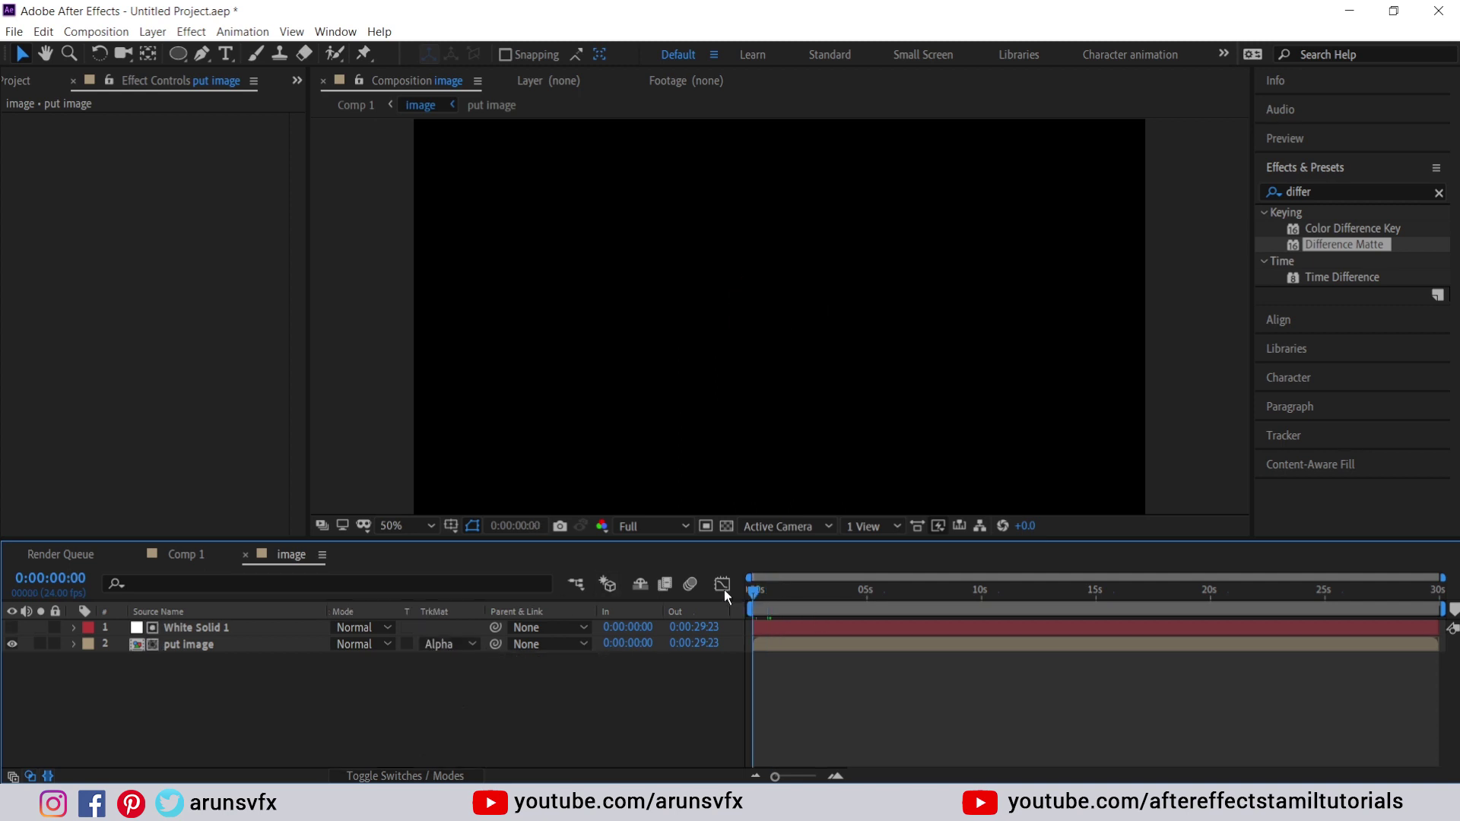
key(space)
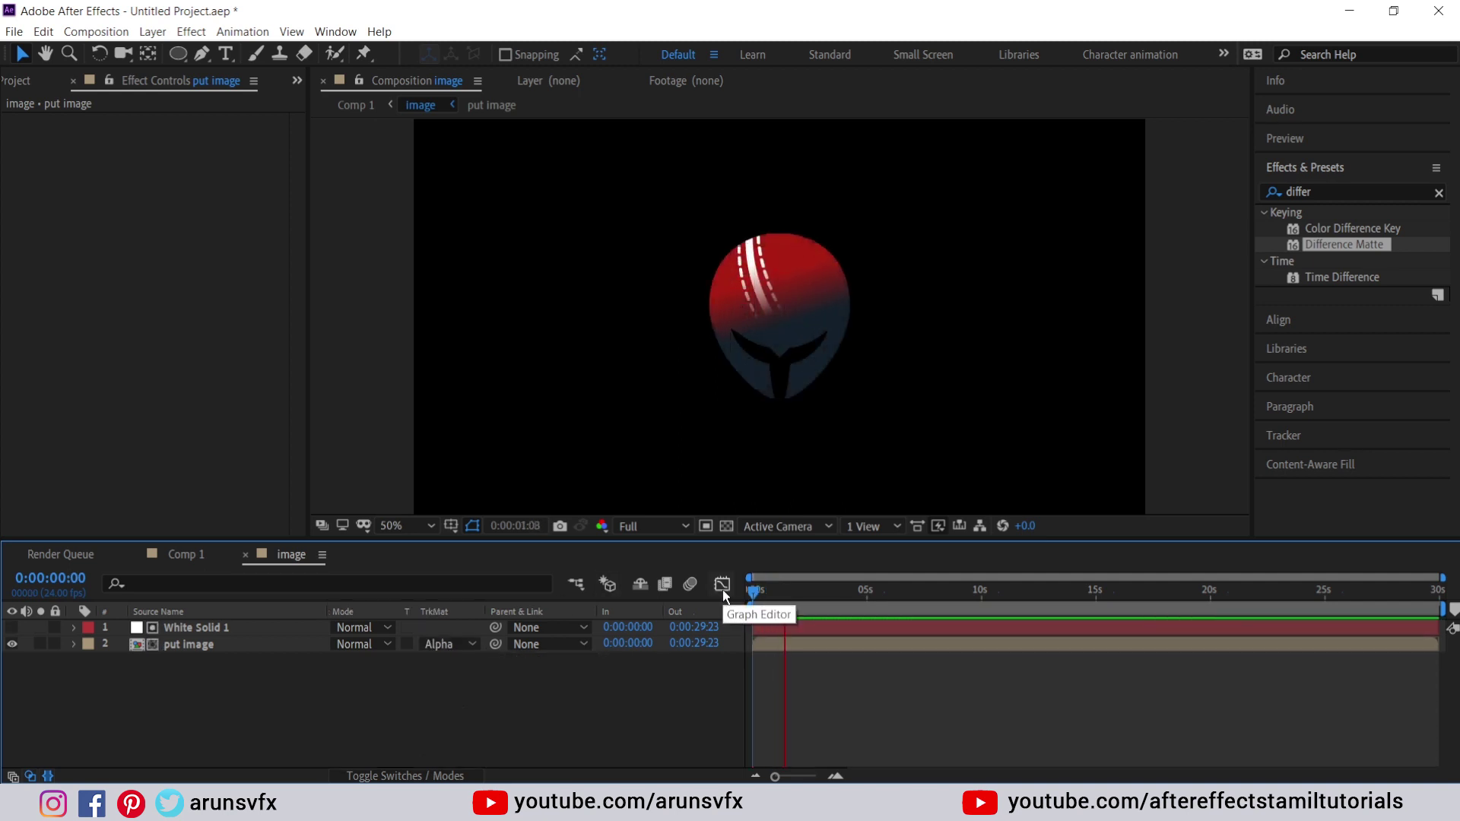
- Return to Comp 1, preview the coloured logo reveal, and park the playhead at 0:00:00:22
click(491, 105)
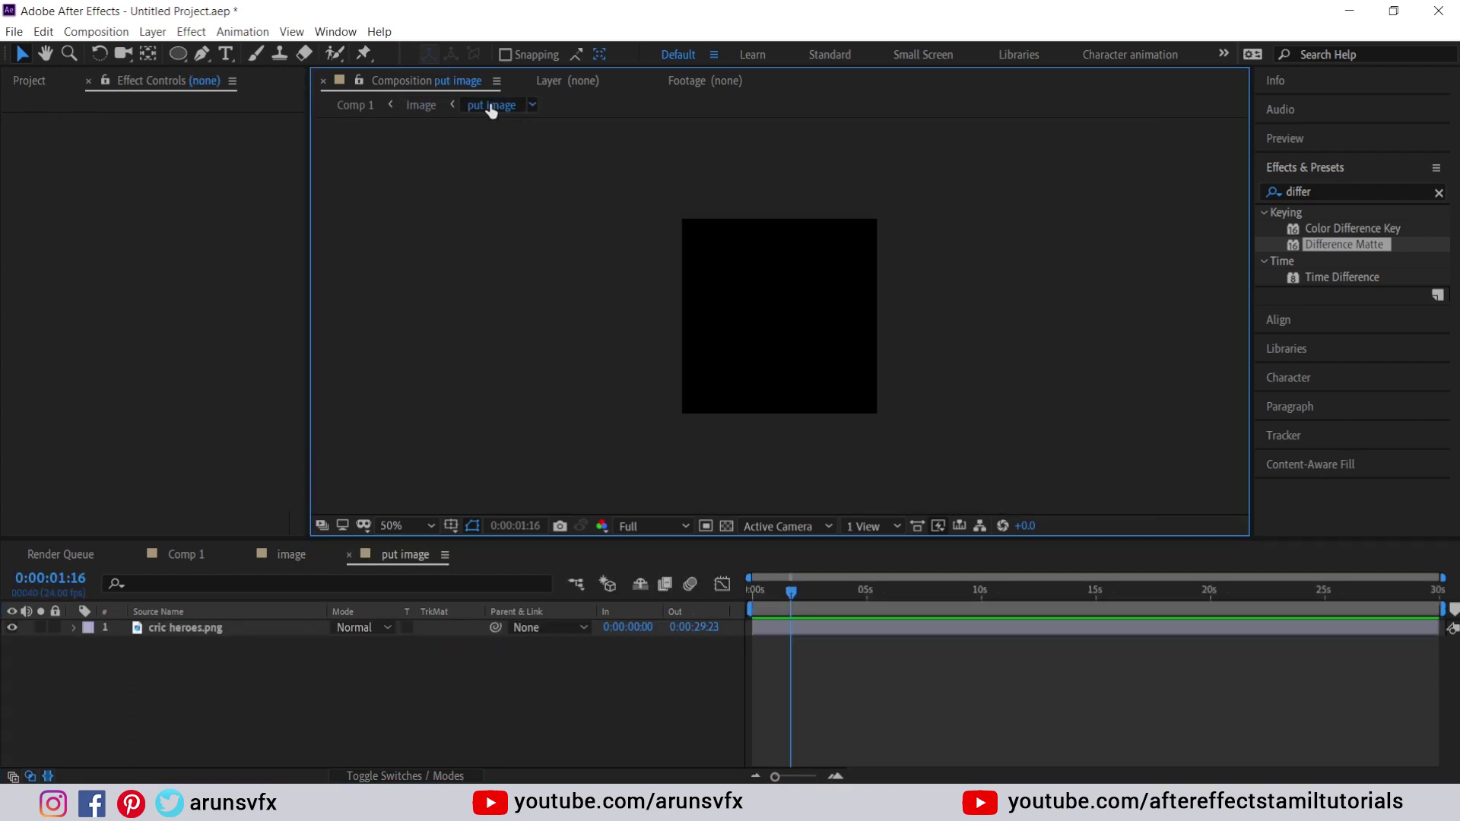
click(423, 105)
click(355, 105)
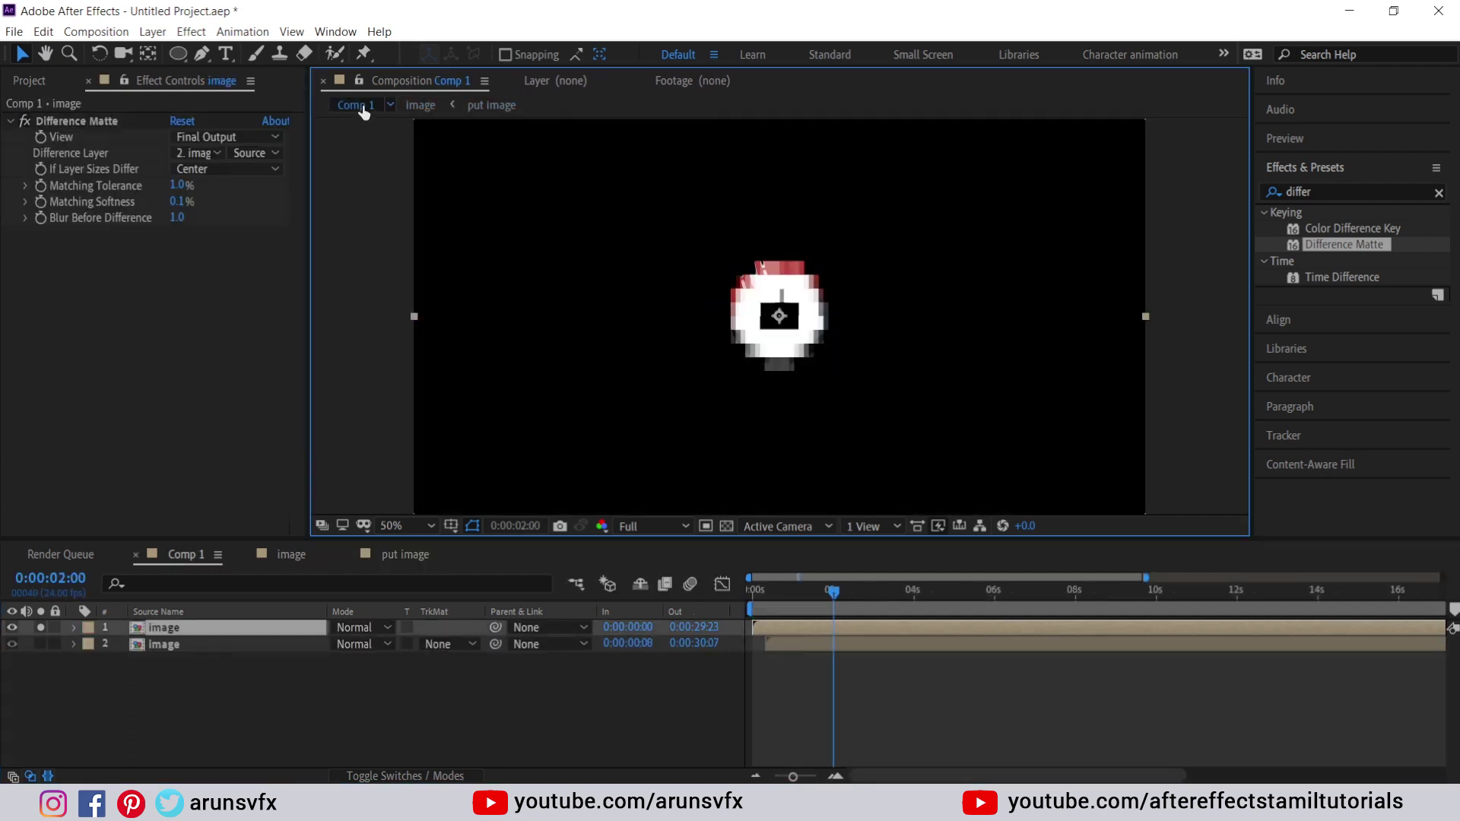
drag(815, 592, 752, 591)
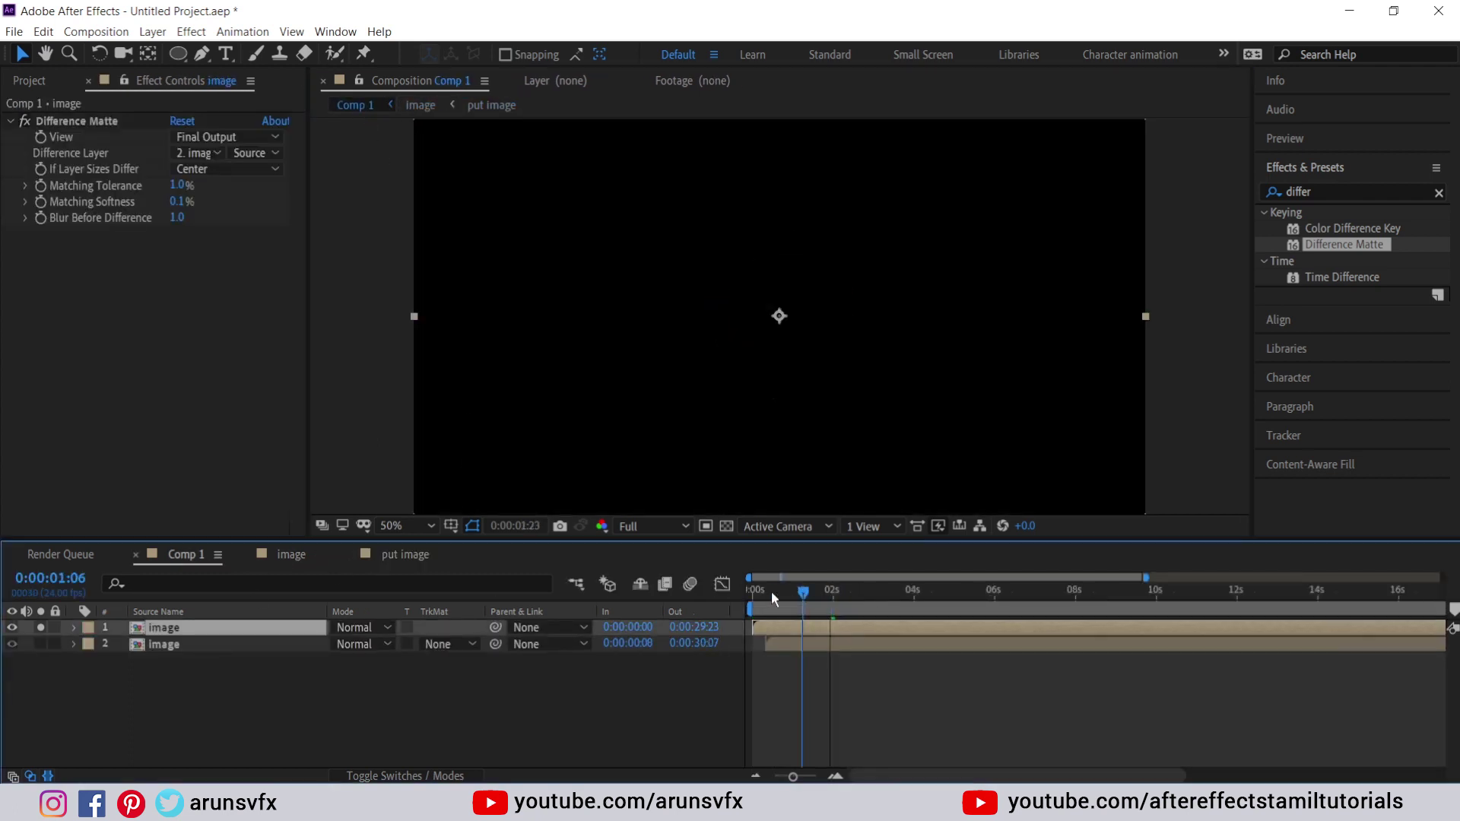
key(space)
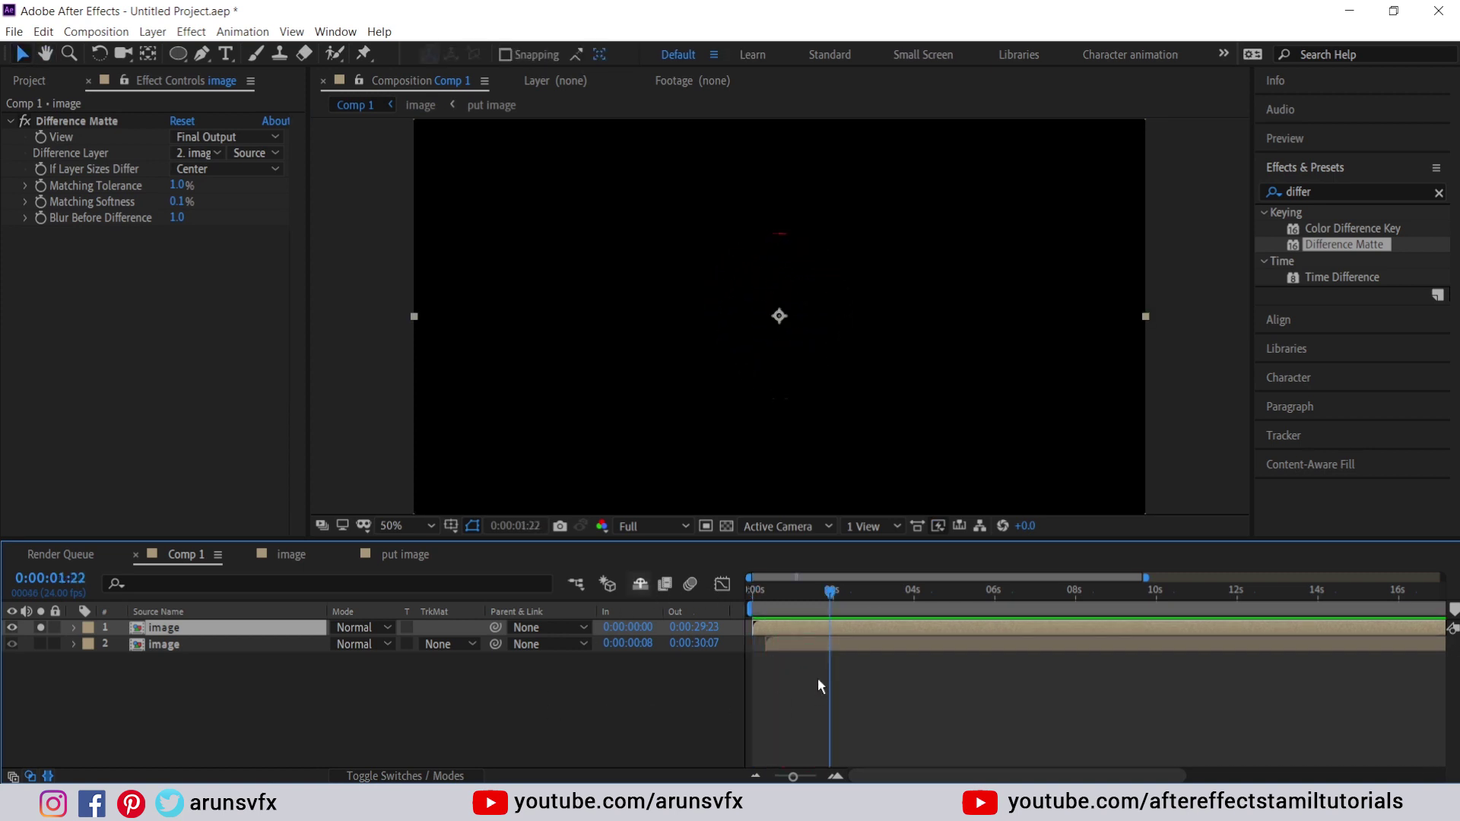
mouse_move(828, 592)
mouse_down()
mouse_move(768, 593)
mouse_move(830, 601)
mouse_up()
drag(820, 591, 791, 592)
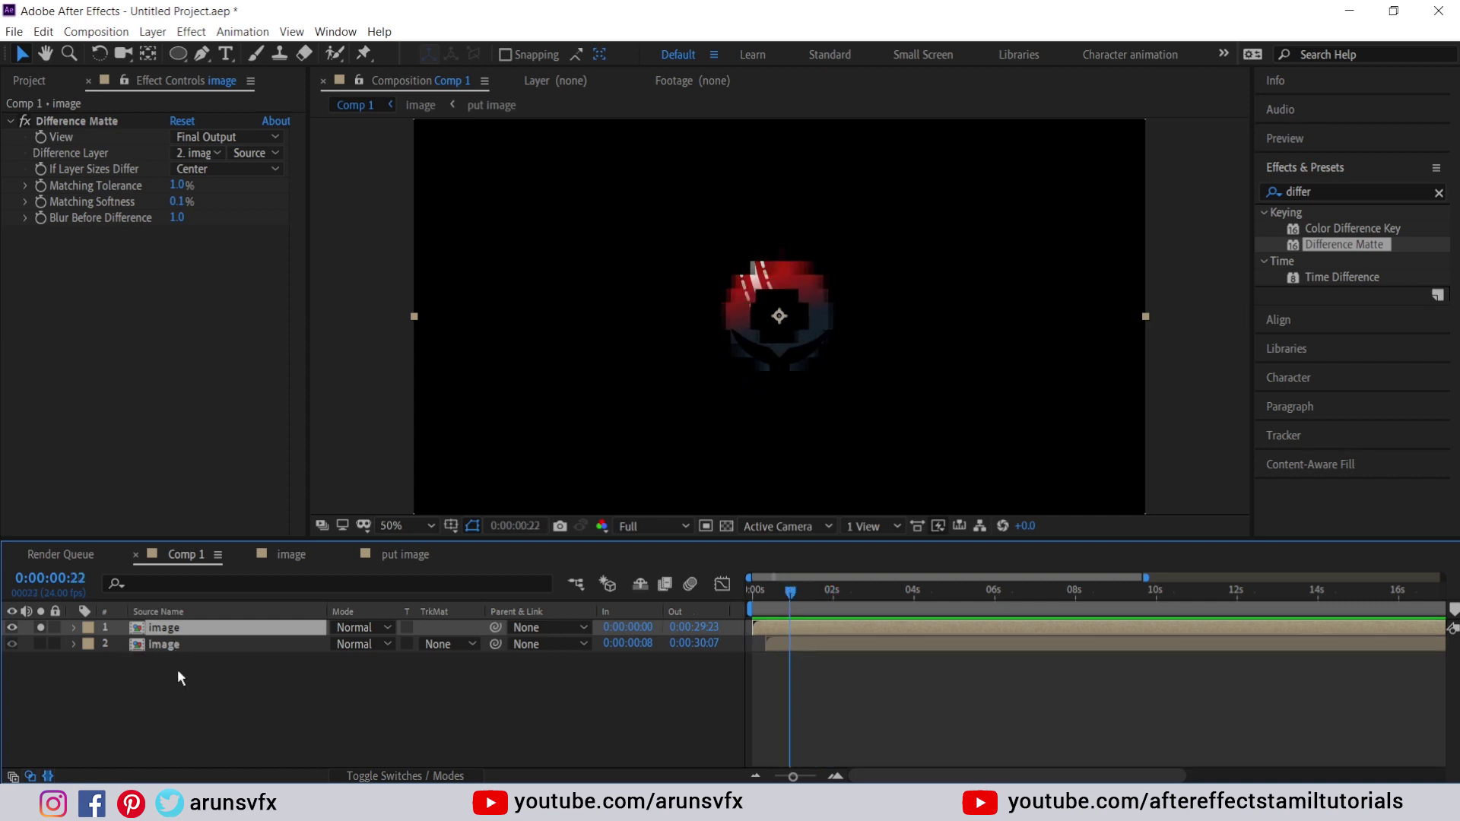
- Apply Cell Pattern to the image layer as Crystals HQ with Contrast 123 and Size 77
click(1308, 192)
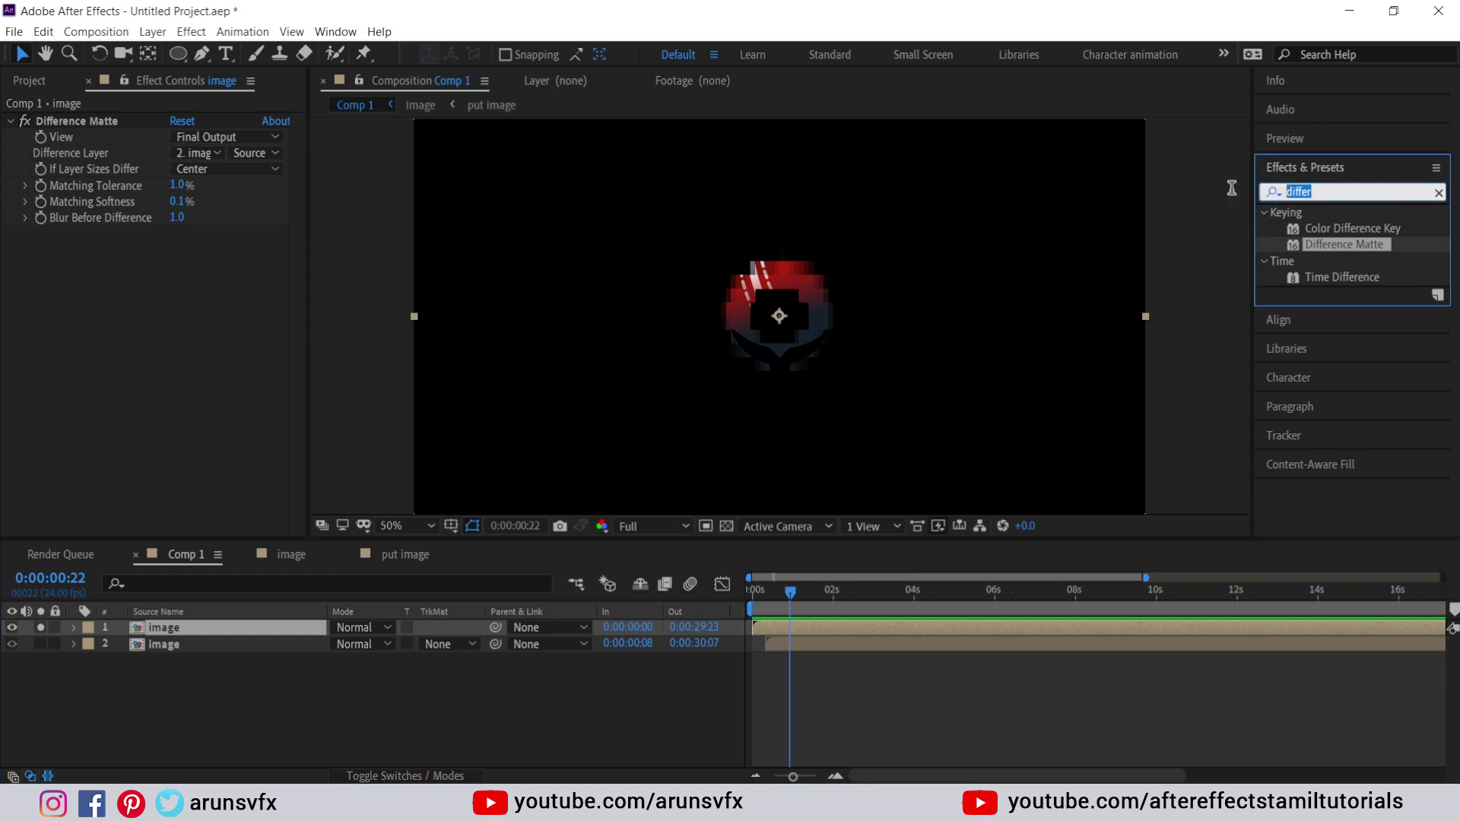
text(cell)
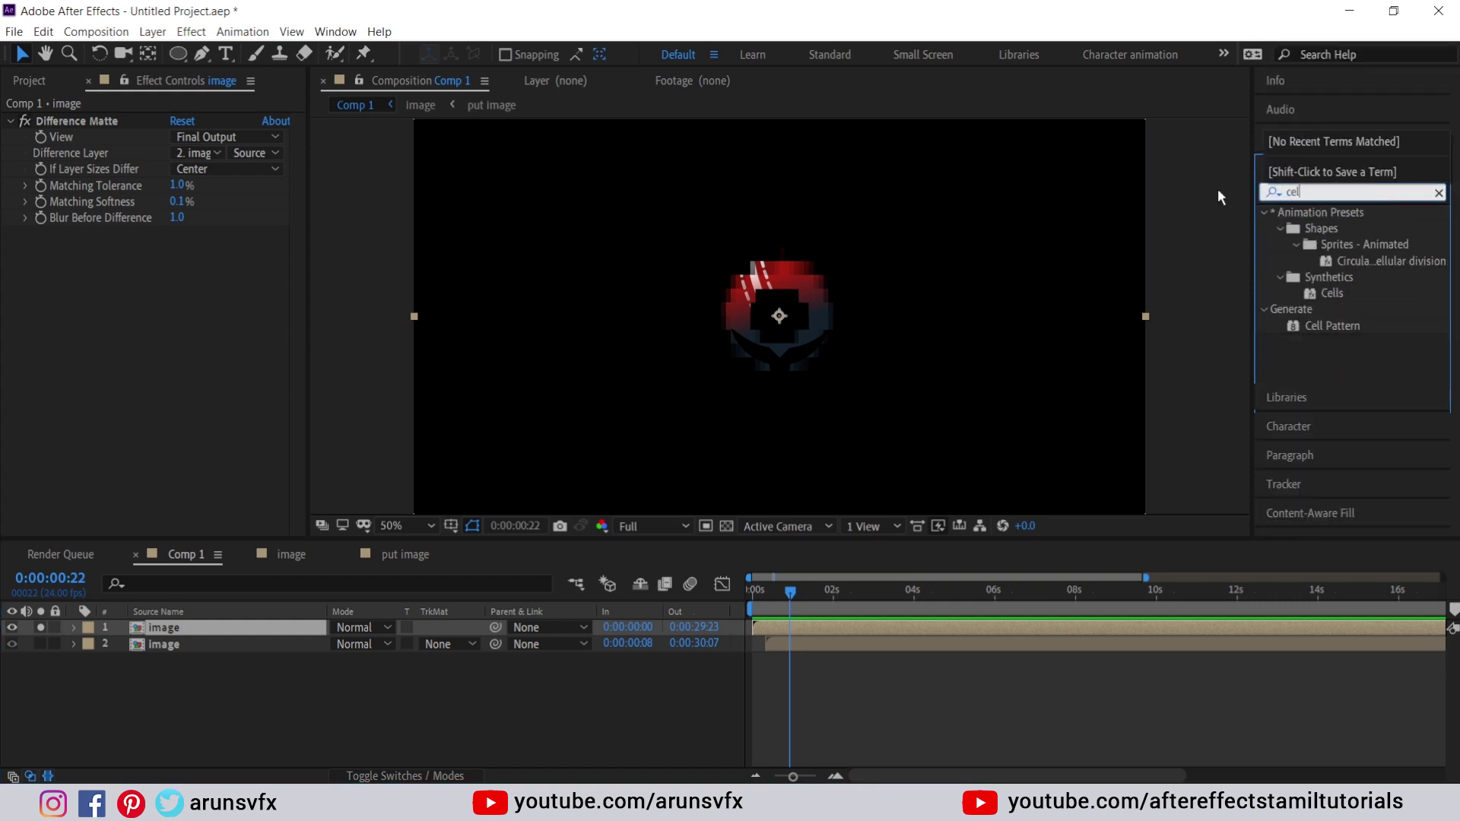
double_click(1340, 324)
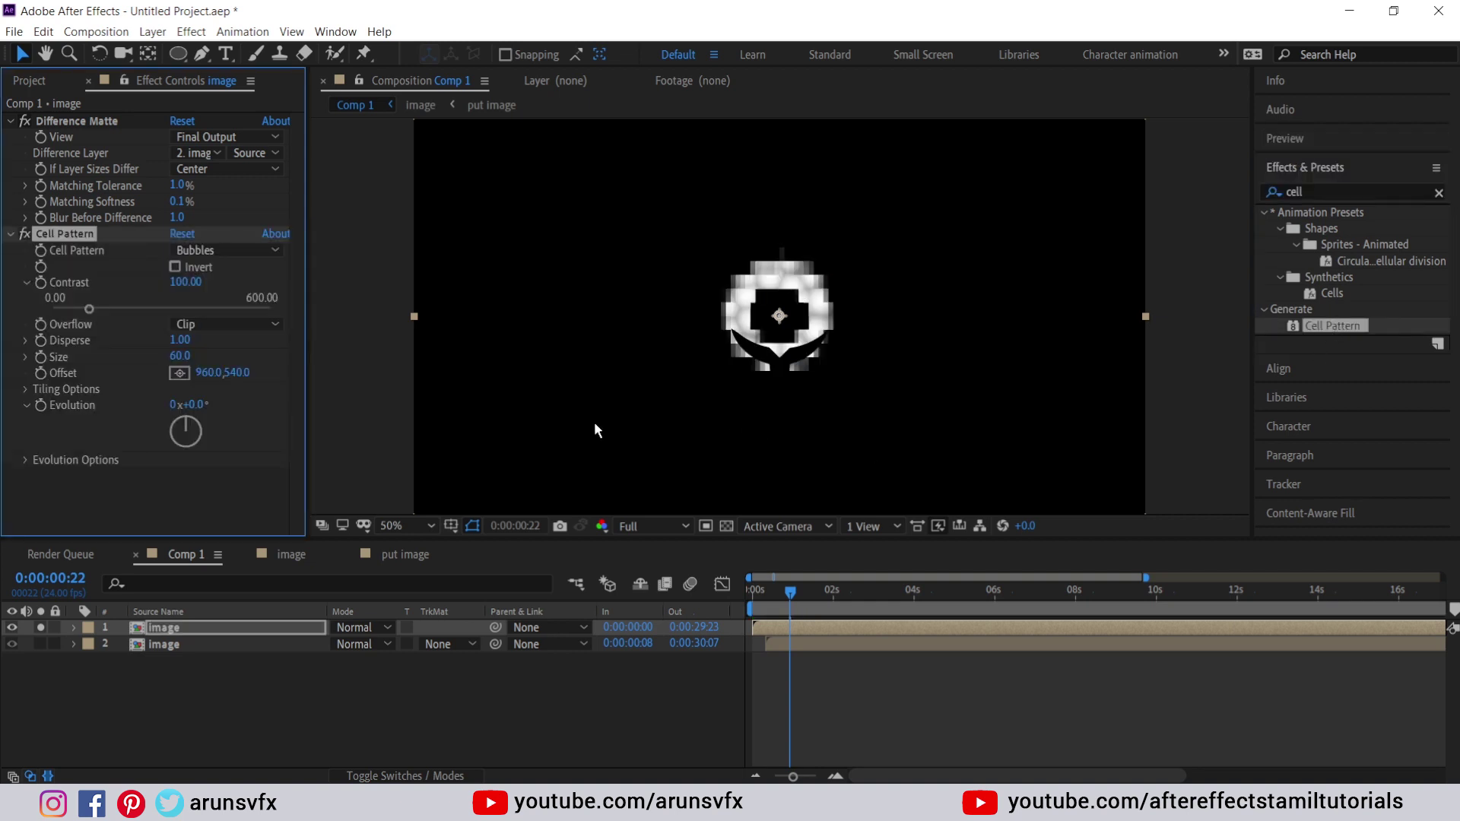
click(217, 251)
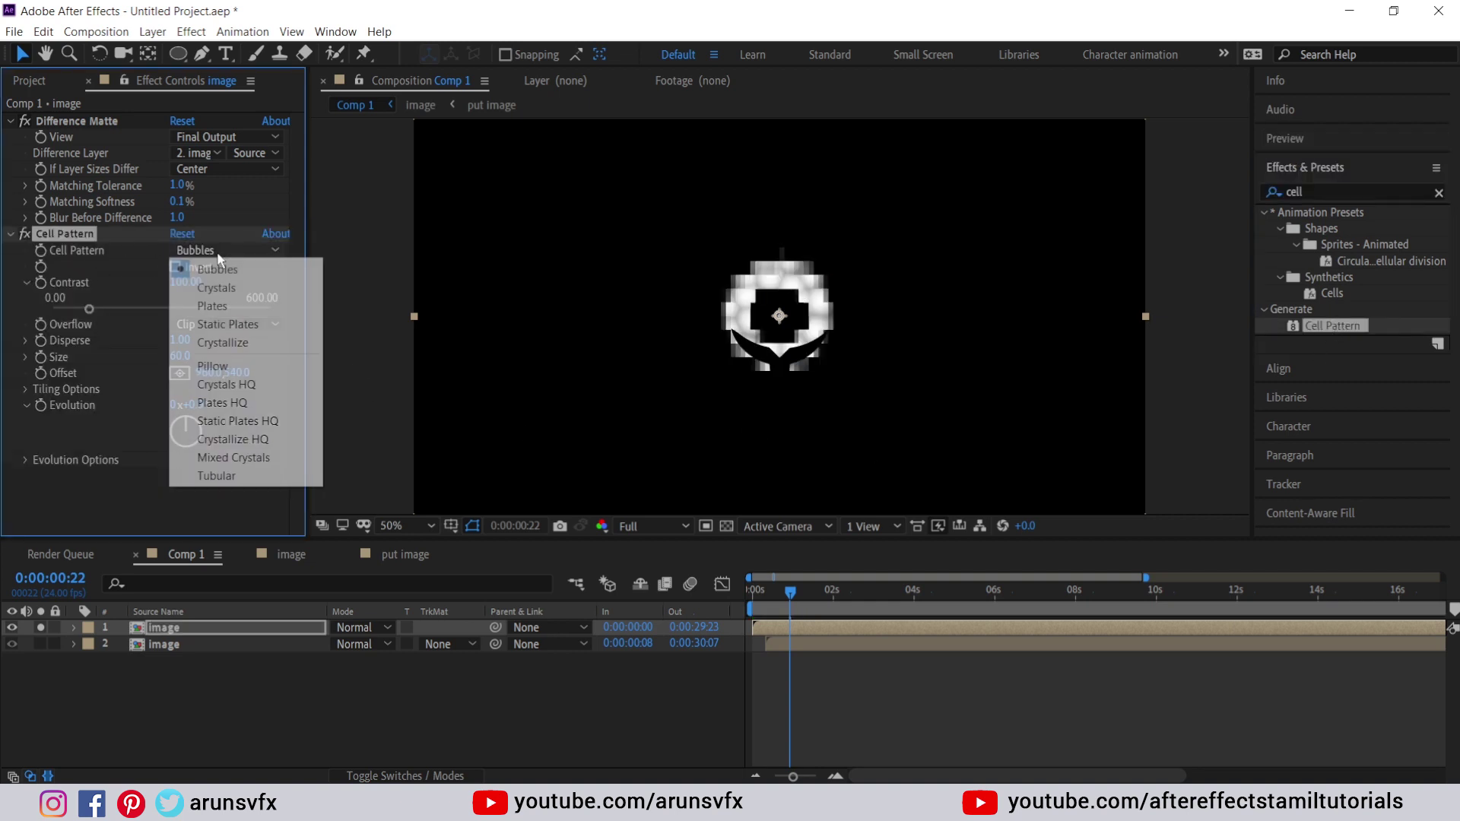
click(225, 384)
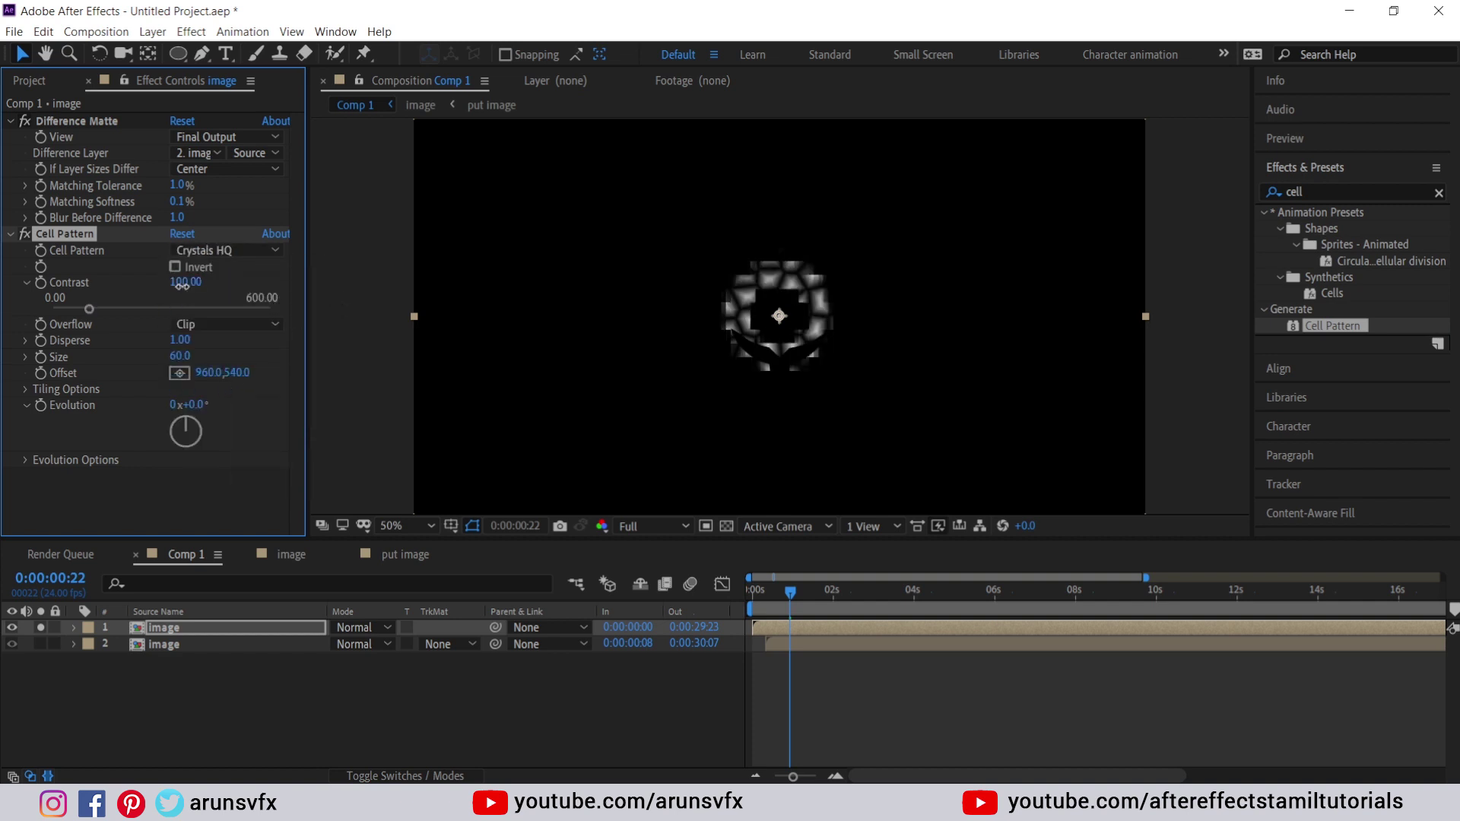
drag(183, 283, 201, 284)
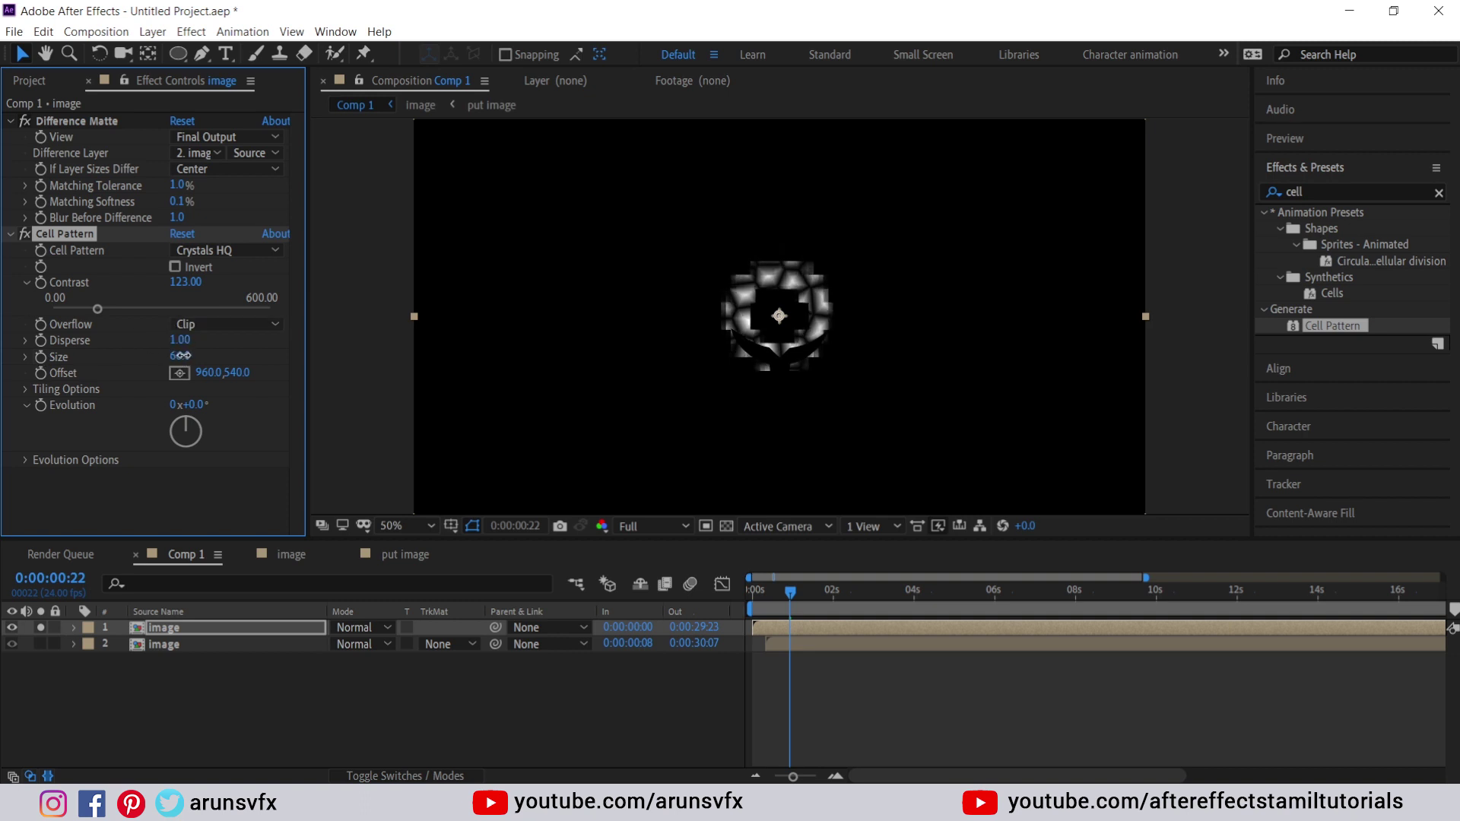
mouse_move(180, 356)
mouse_down()
mouse_move(168, 351)
mouse_move(182, 348)
mouse_up()
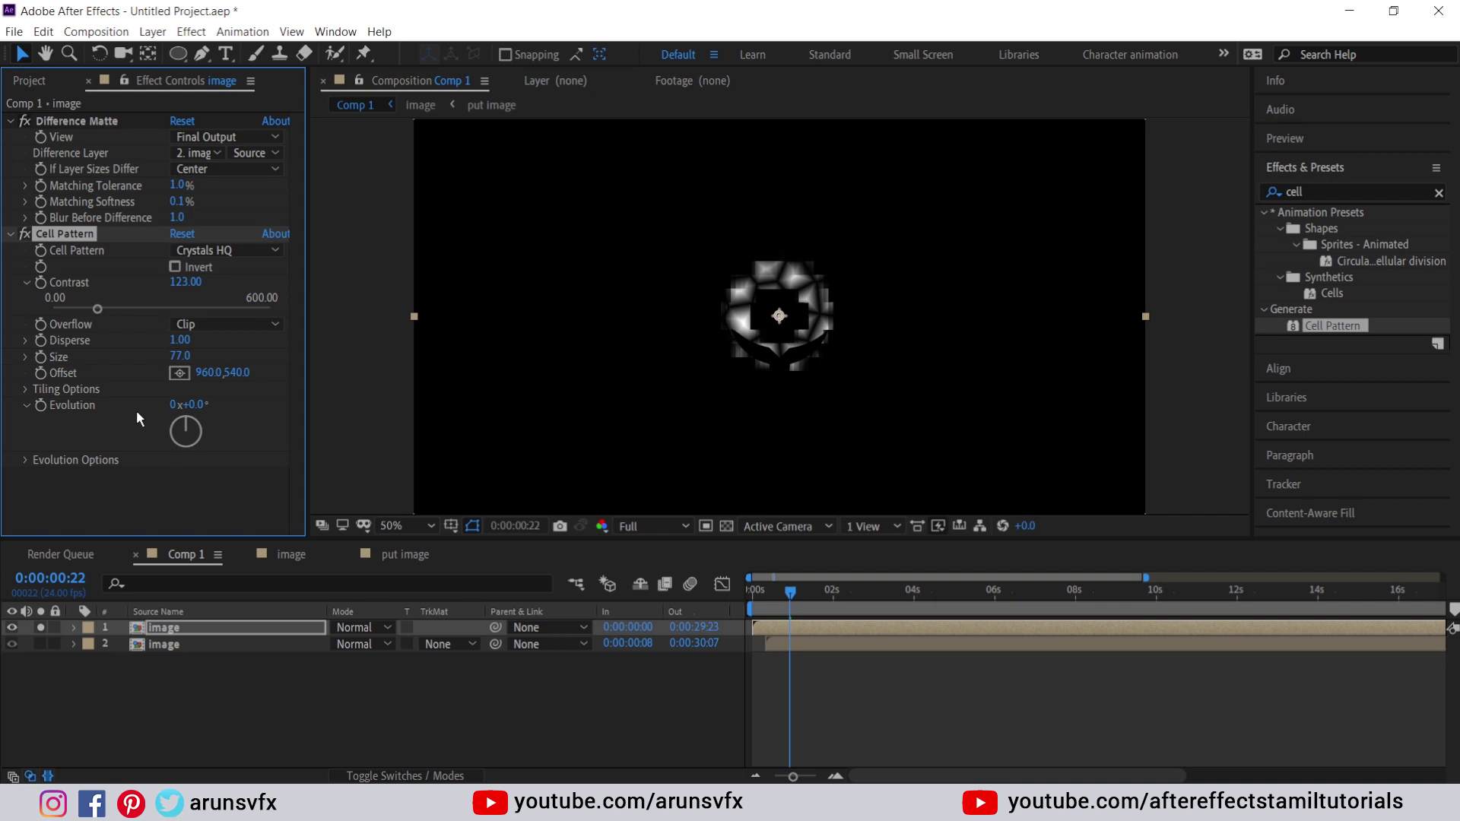
- Drive Cell Pattern's Evolution with the expression time*150 and preview the shifting crystals
alt+click(41, 406)
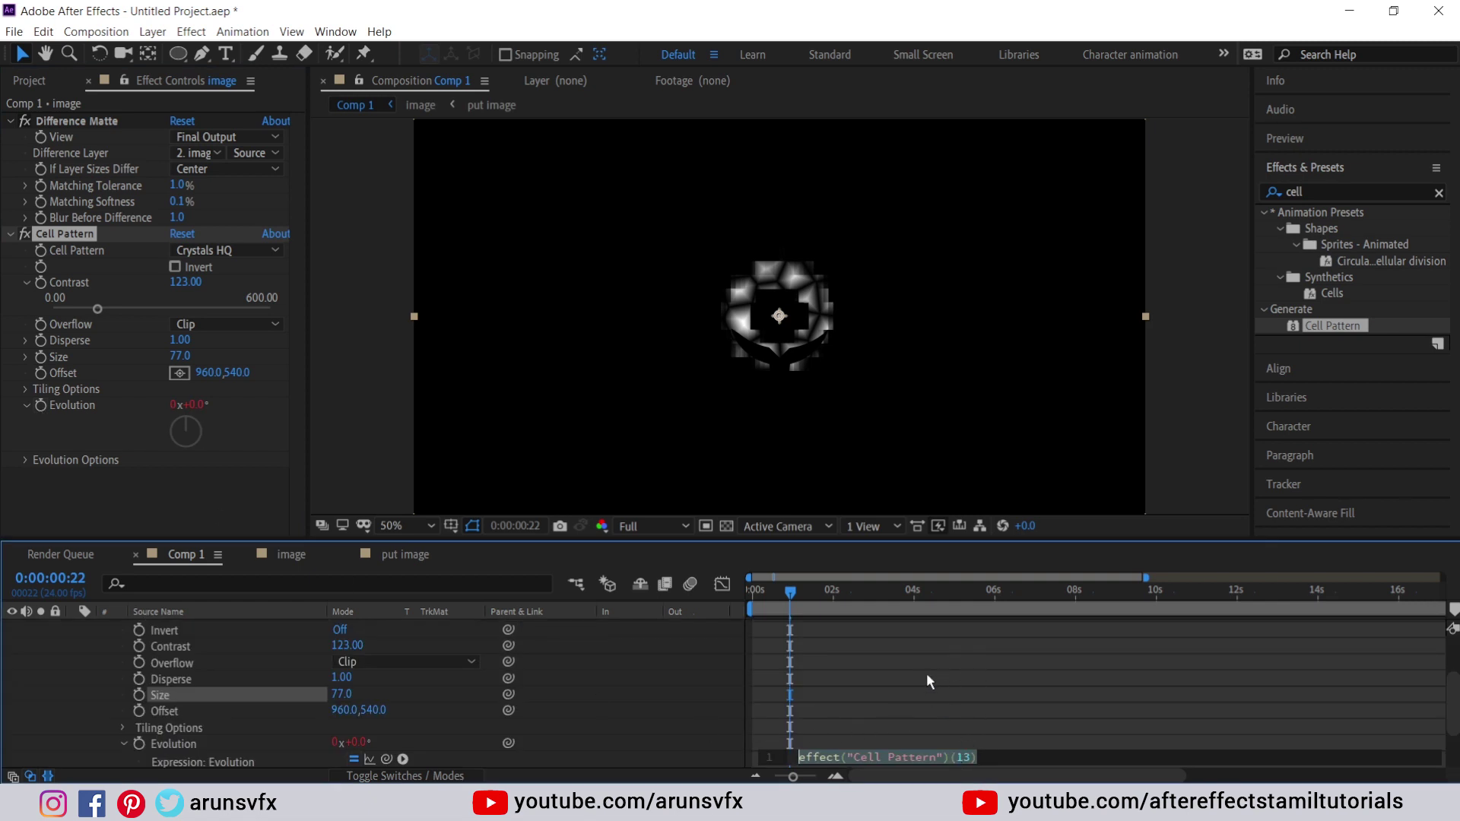
text(time)
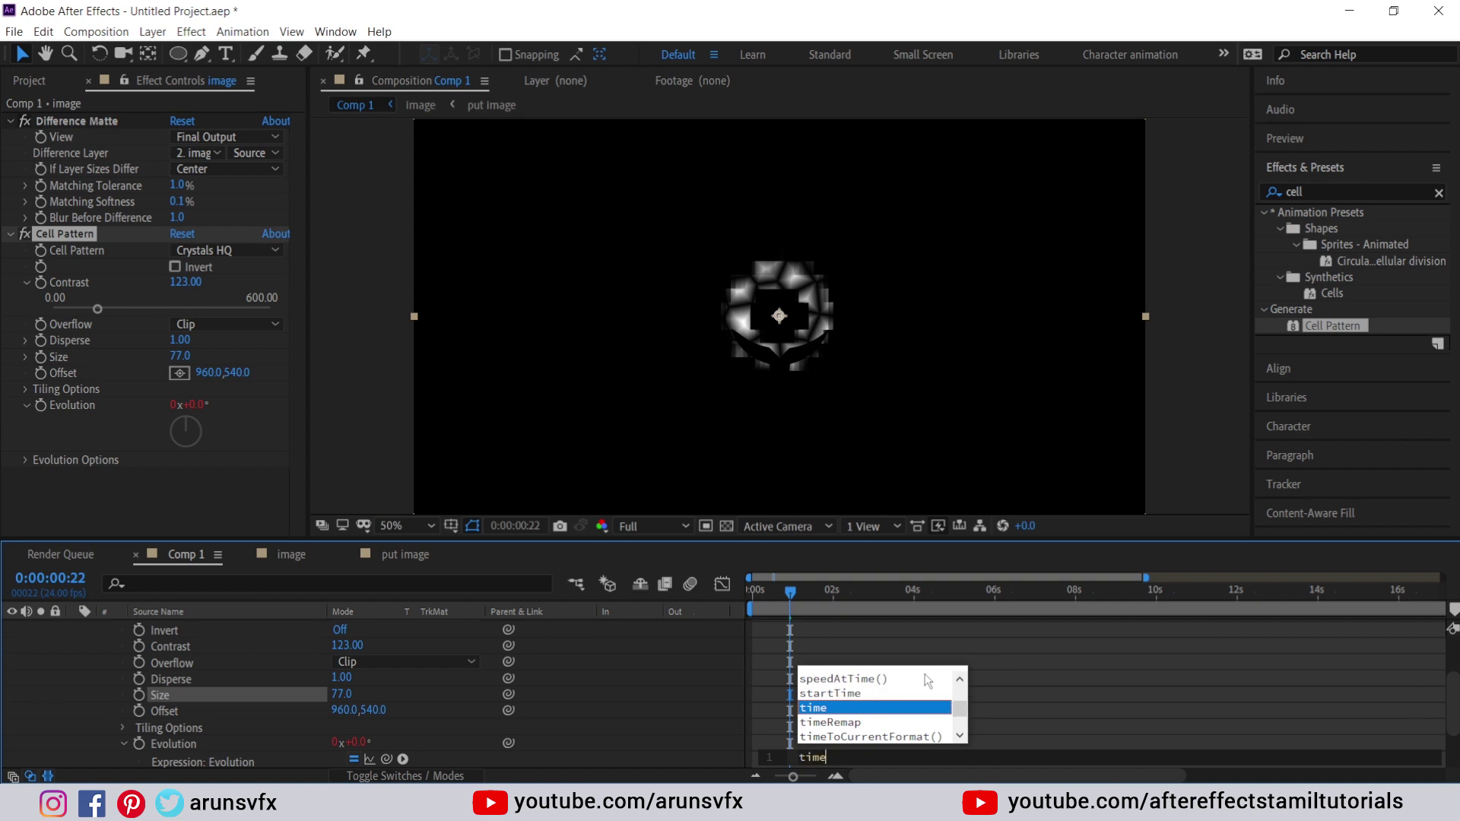
text(*)
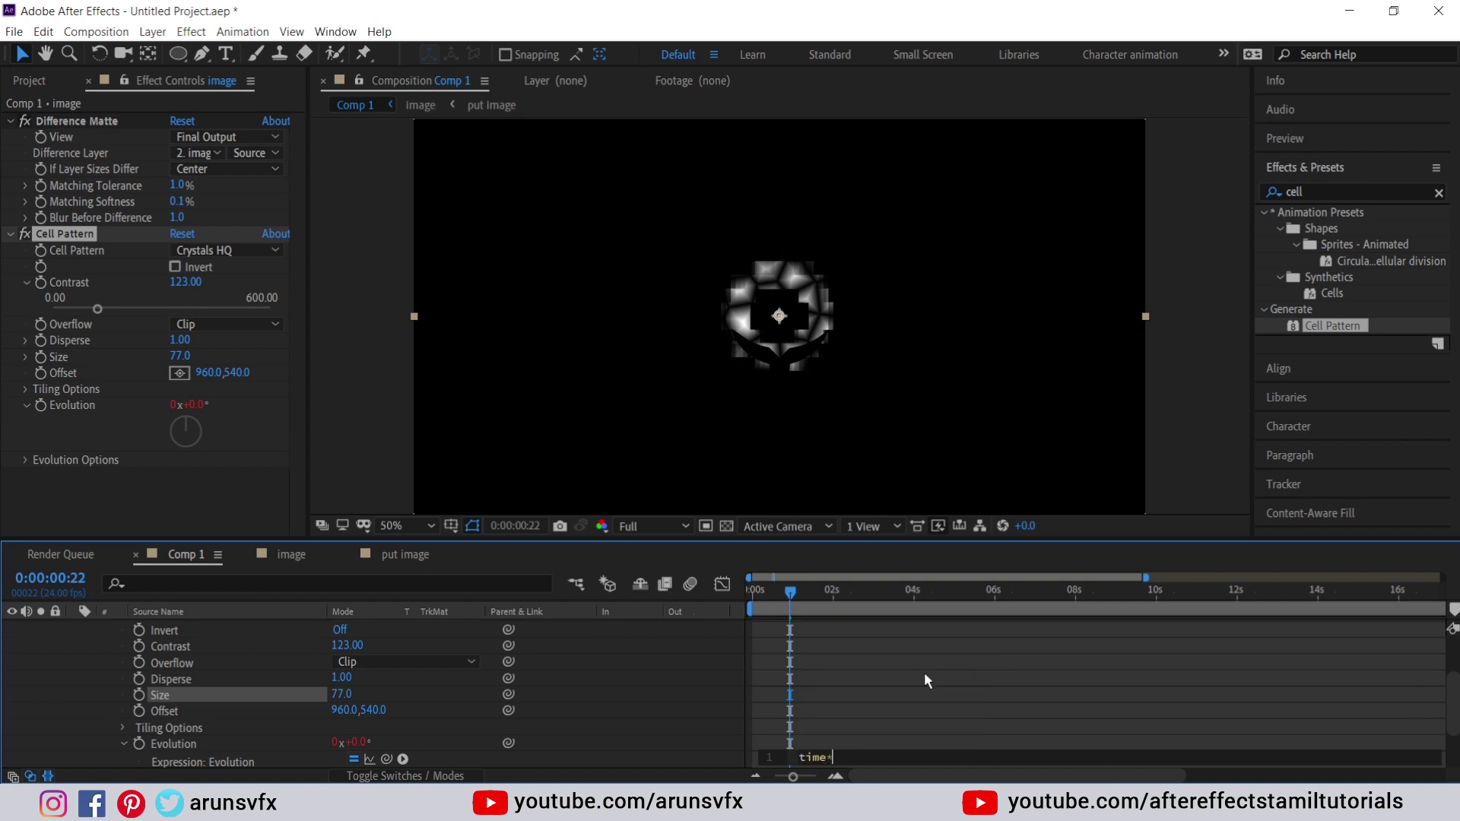
text(150)
key(KP_Enter)
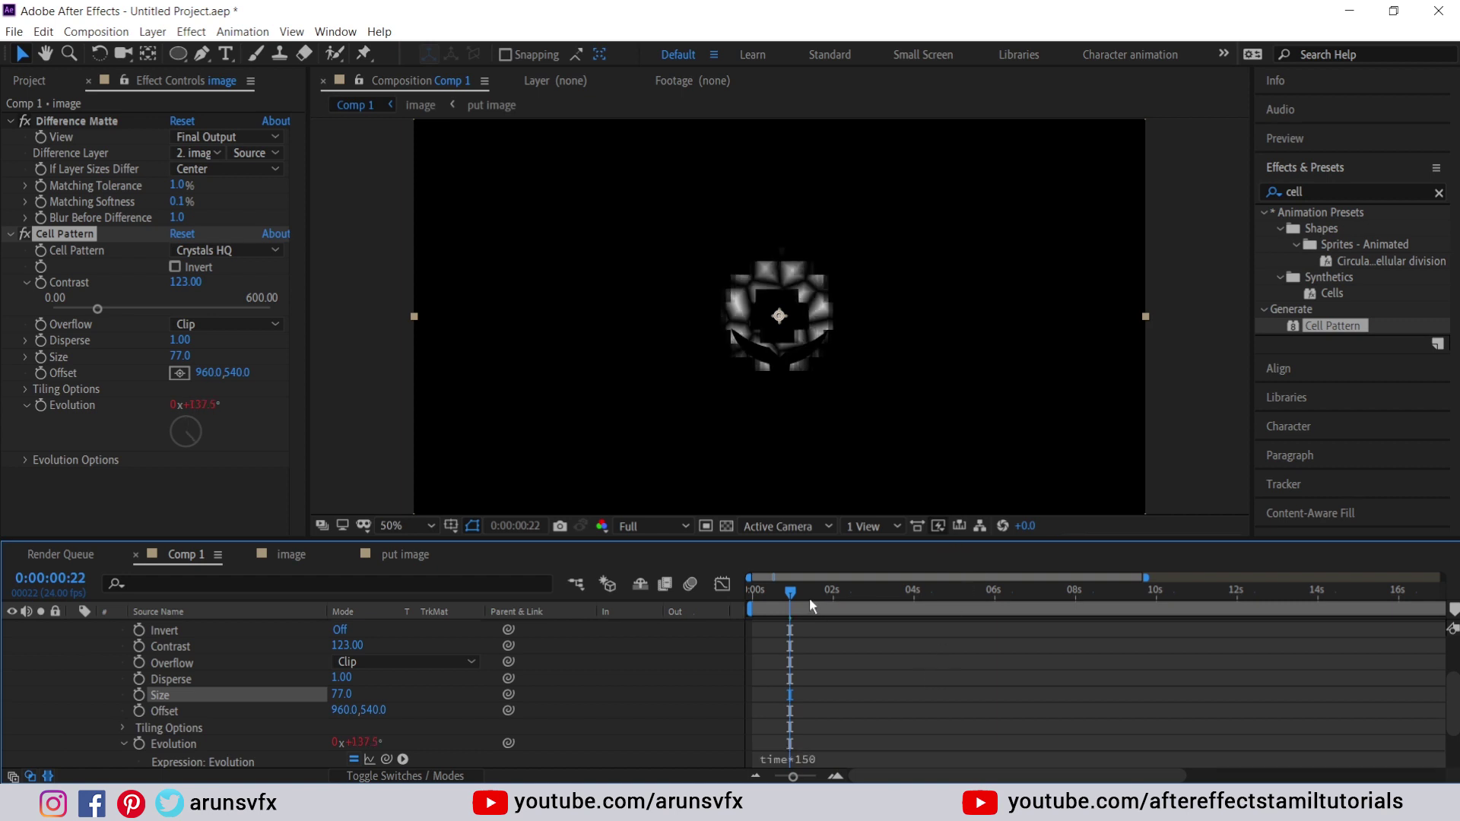
key(Home)
key(space)
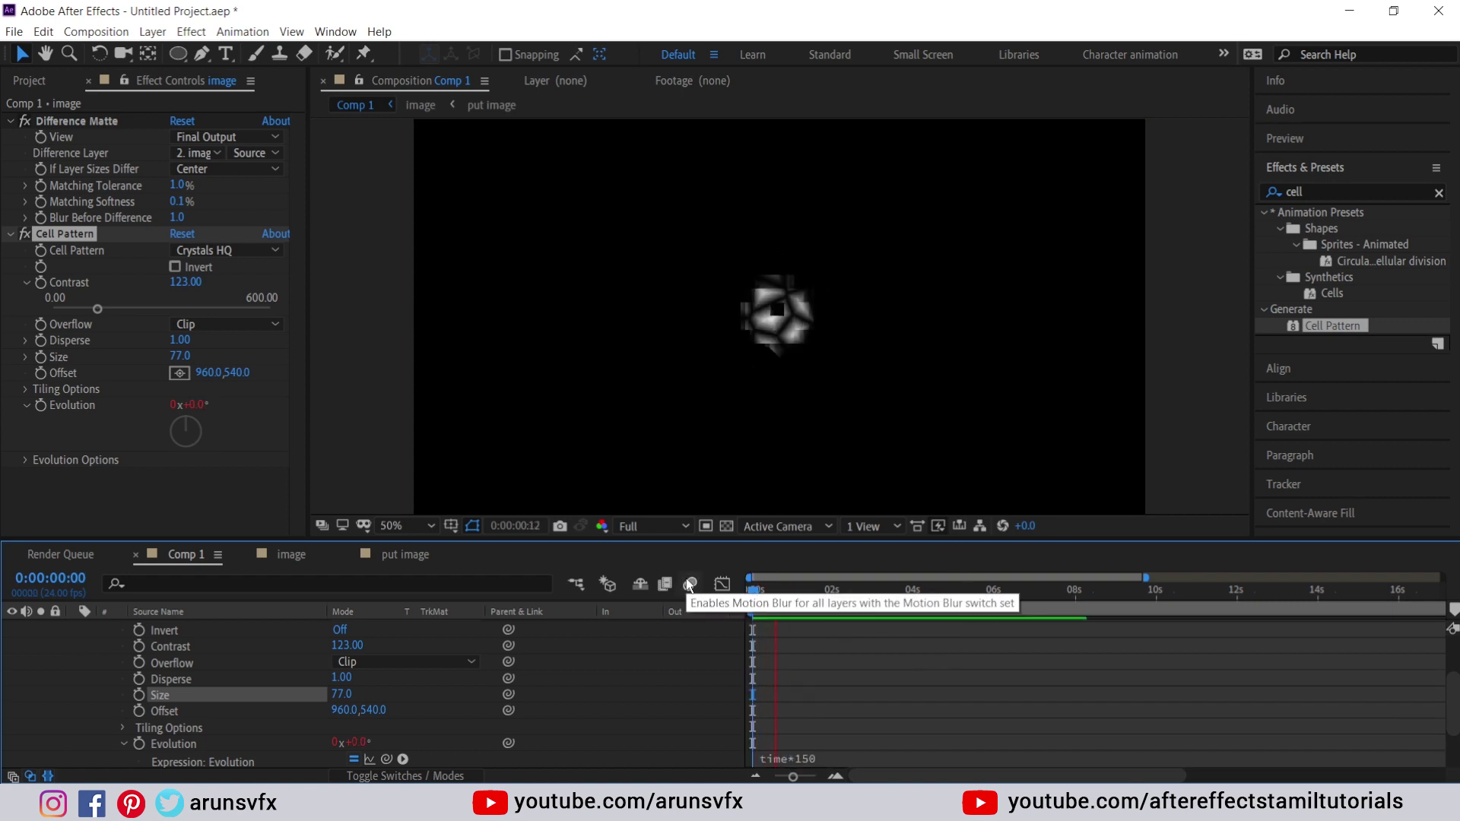
key(space)
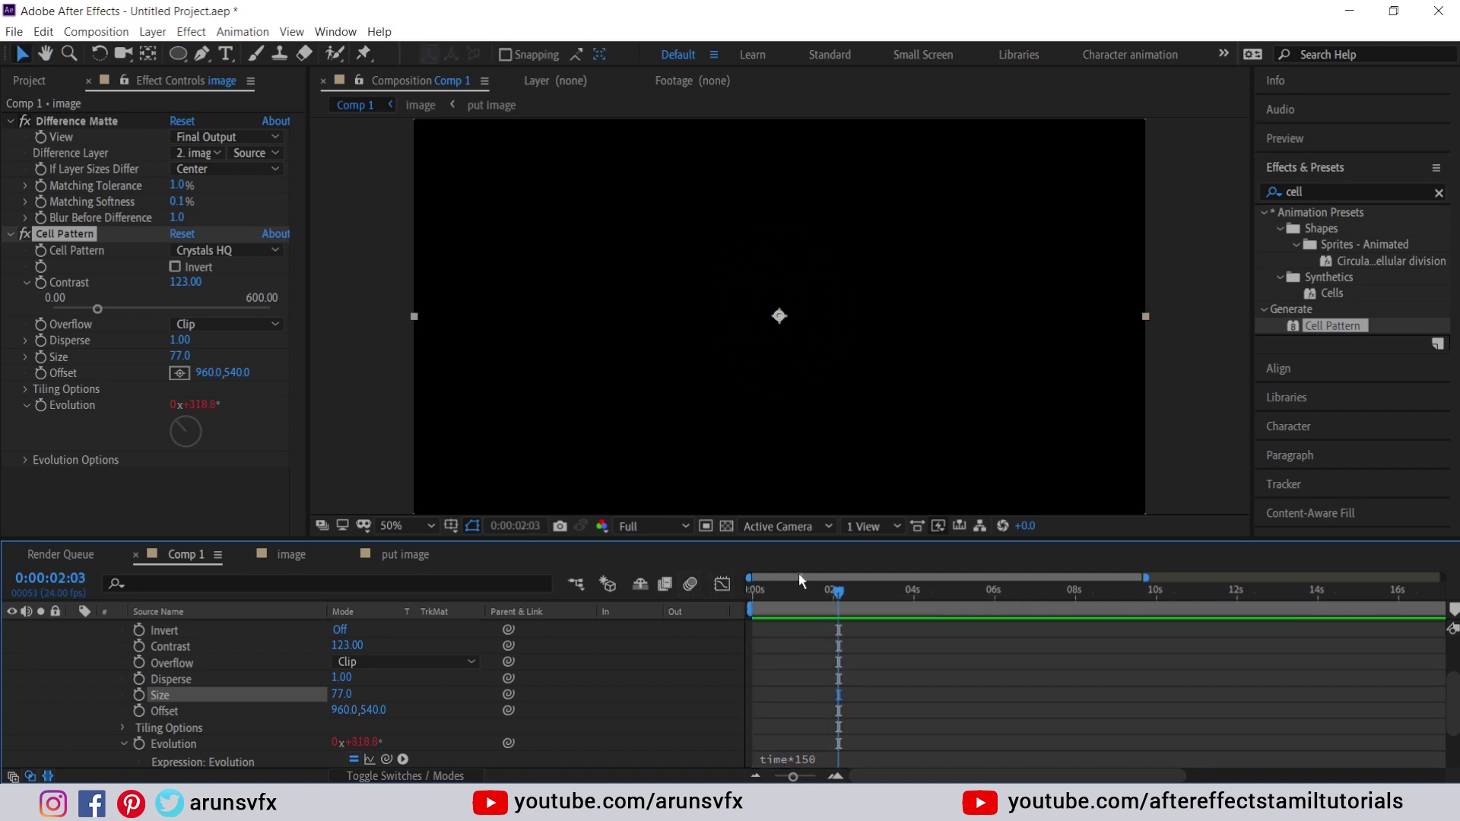
drag(822, 589, 828, 594)
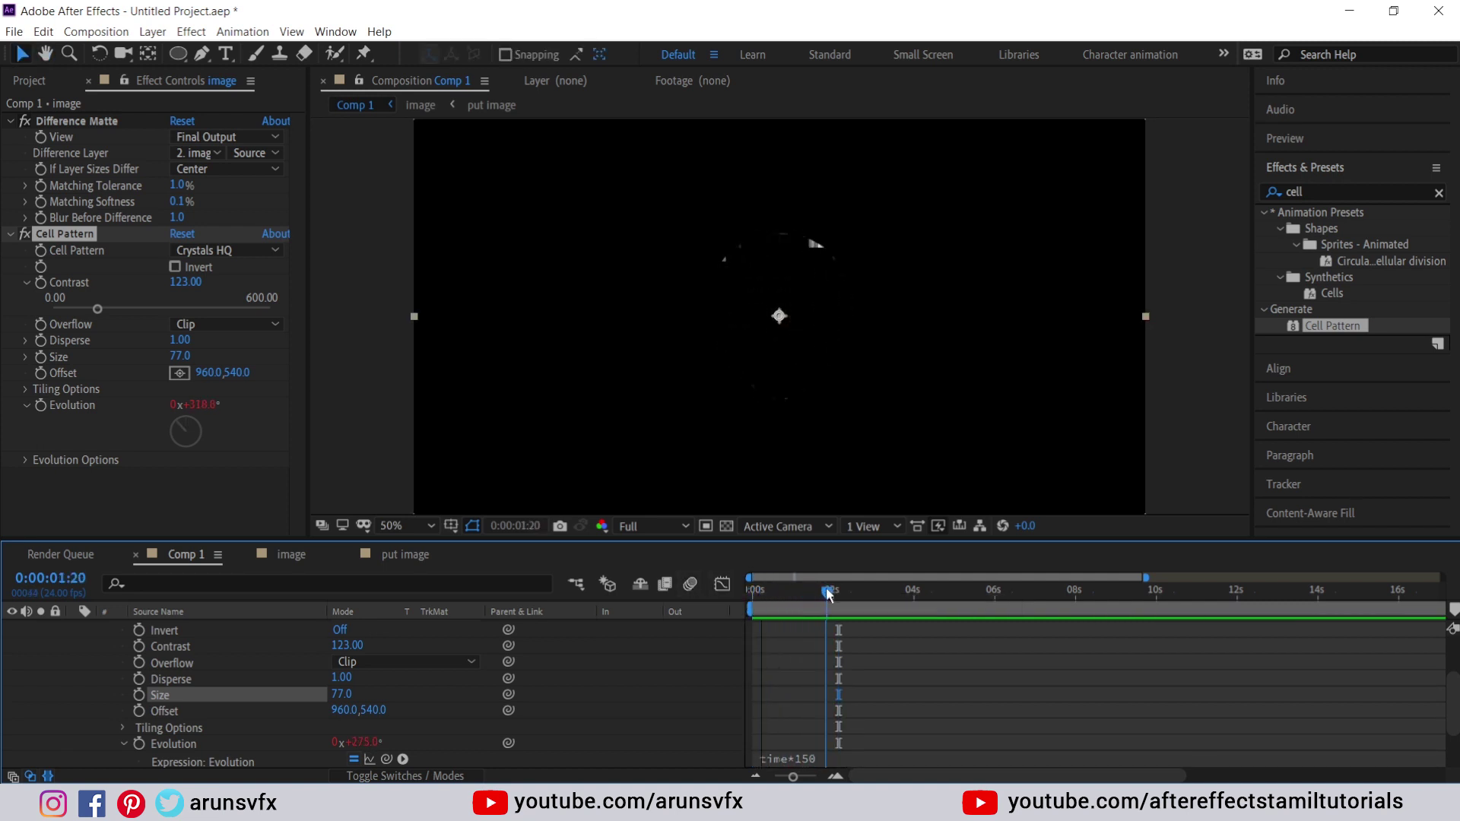
drag(828, 594, 794, 594)
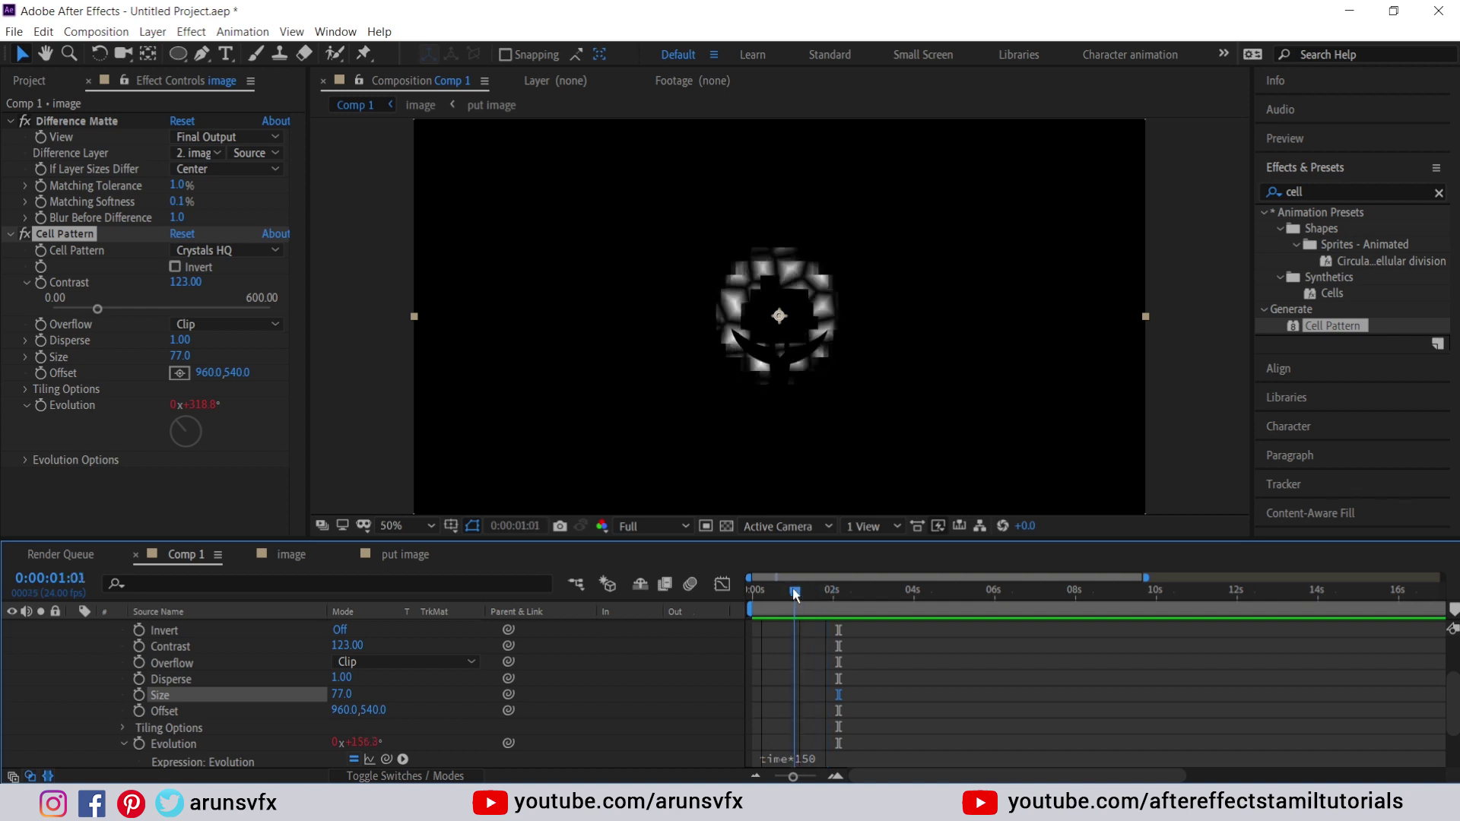
- Apply CC Vector Blur to the image layer with Amount -100
double_click(1325, 196)
text(cc )
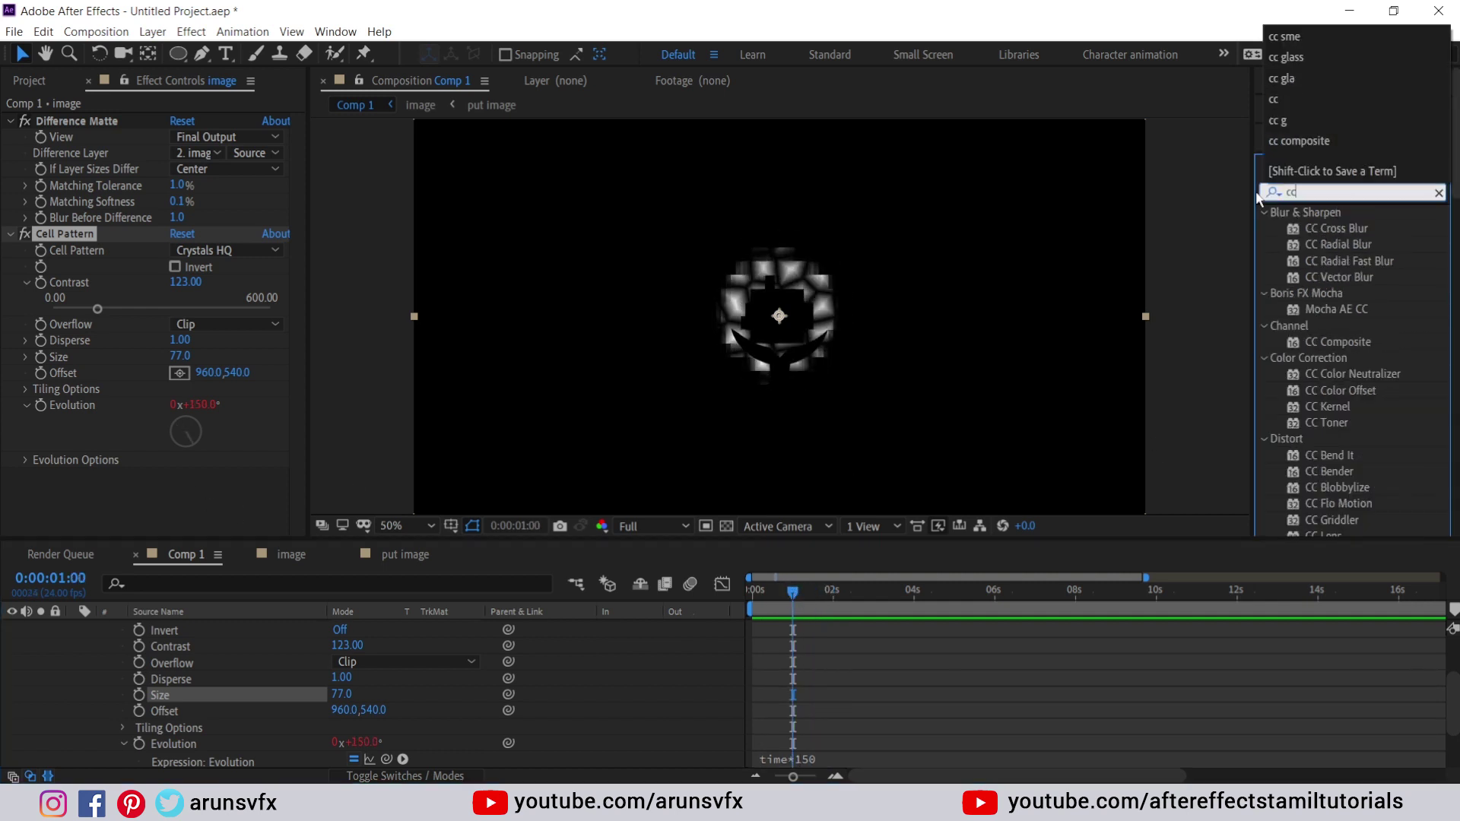
text(ve)
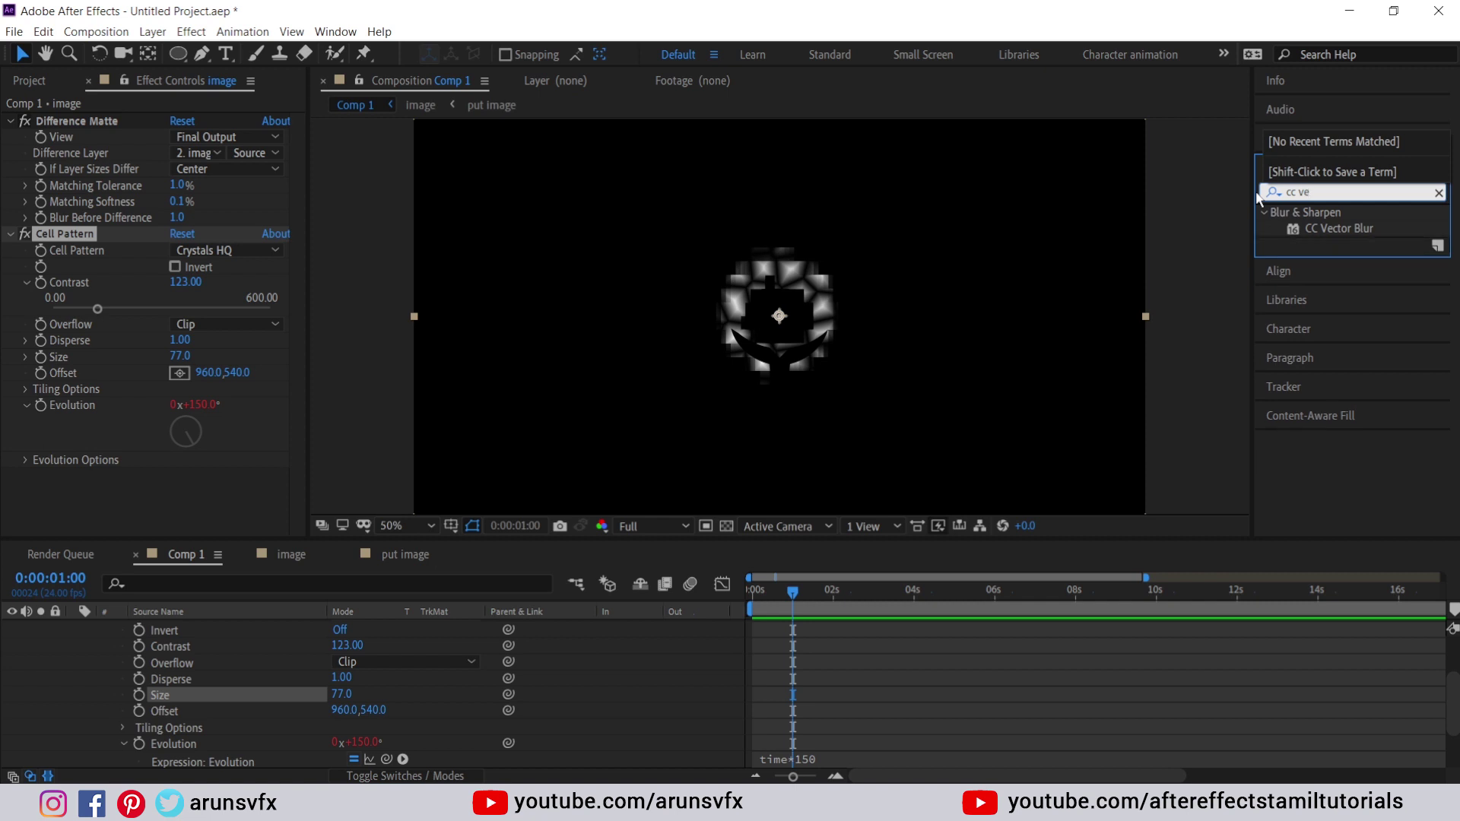
double_click(1349, 227)
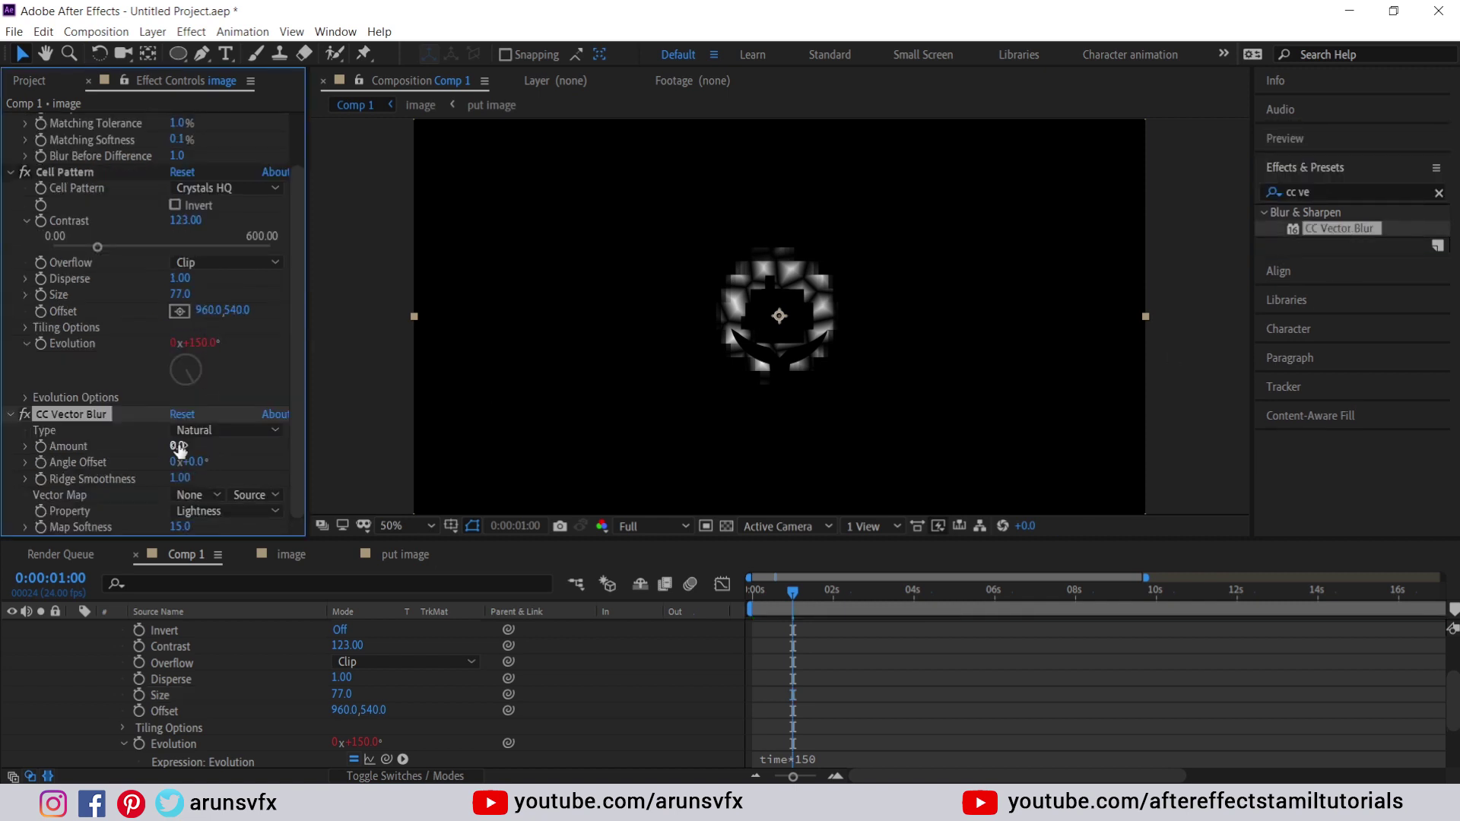
drag(180, 449, 180, 446)
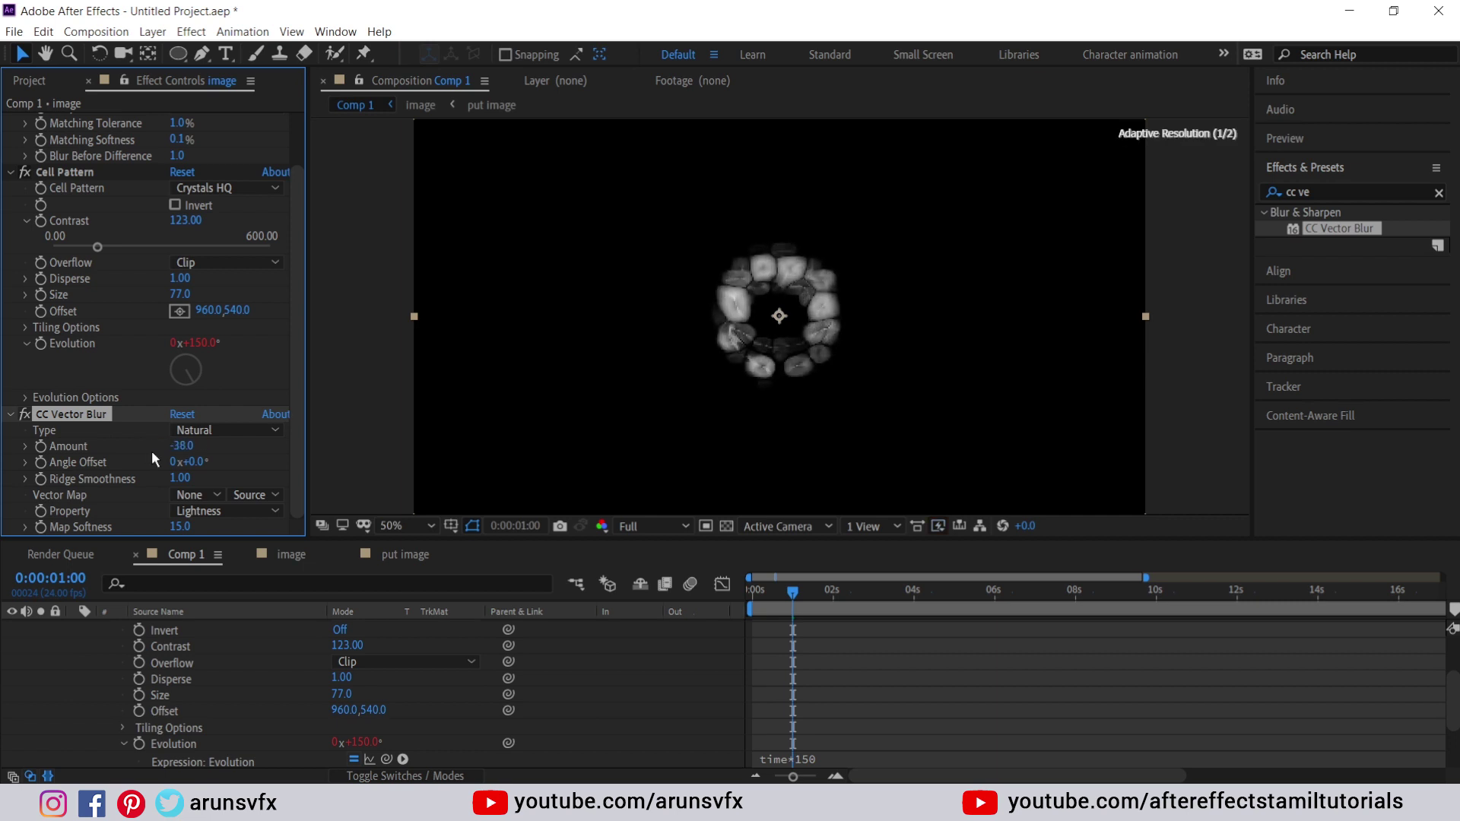
click(181, 447)
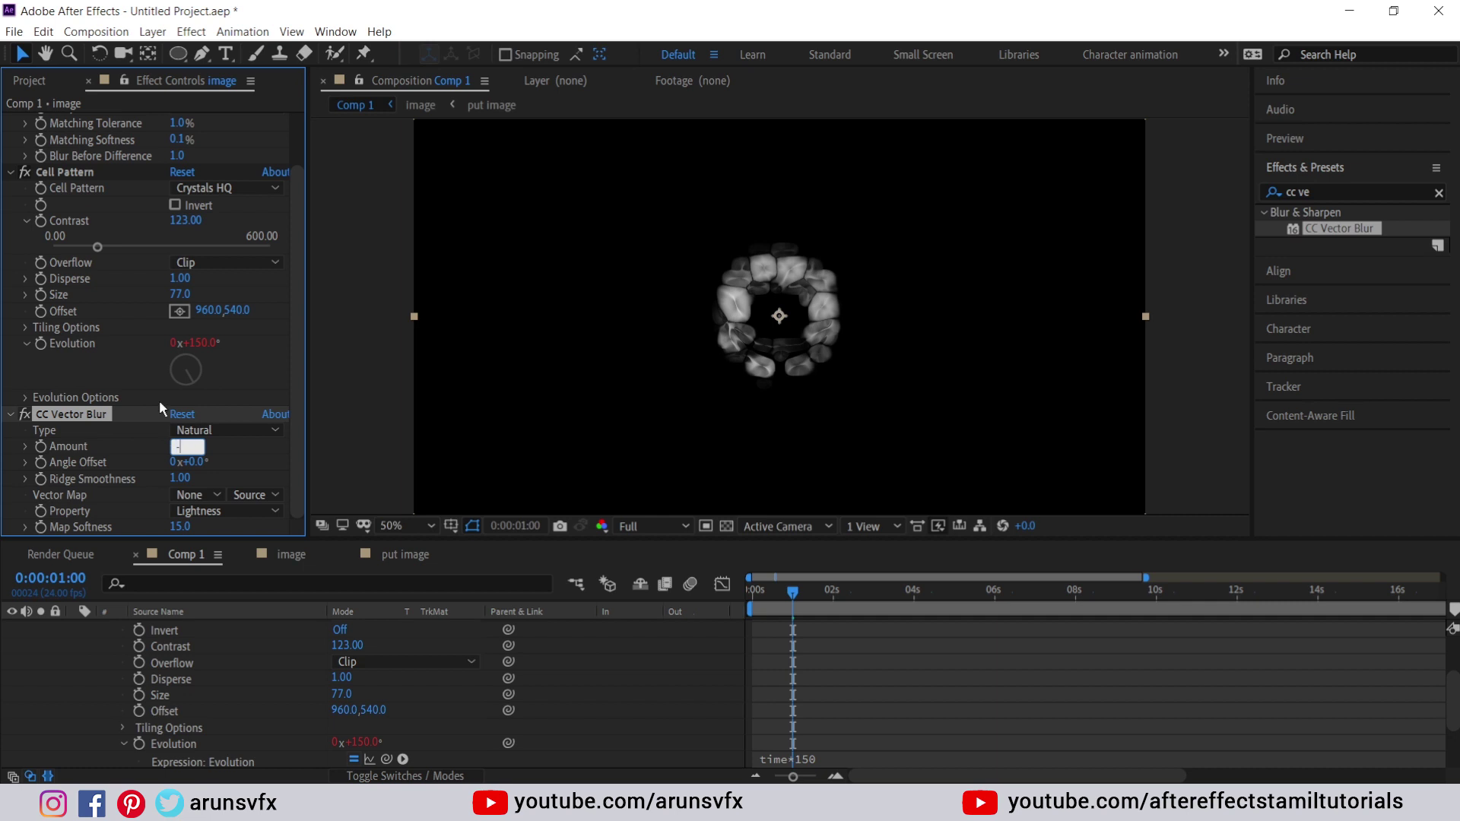
text(-11)
key(BackSpace)
text(00)
key(Return)
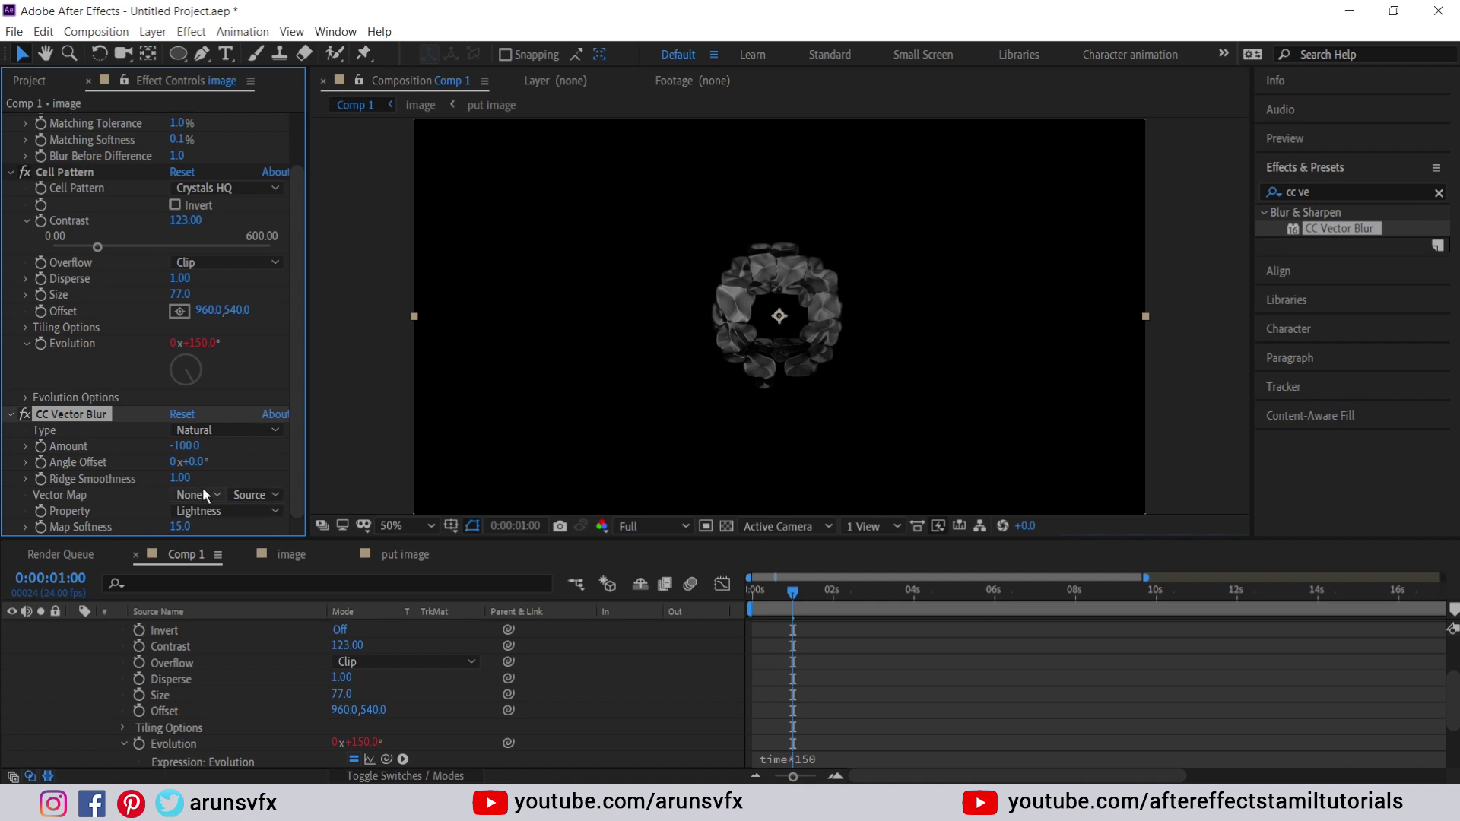
- Set the vector blur's Angle Offset to -11° and Map Softness to 0, then collapse it
mouse_move(196, 465)
mouse_down()
mouse_move(268, 462)
mouse_move(160, 462)
mouse_up()
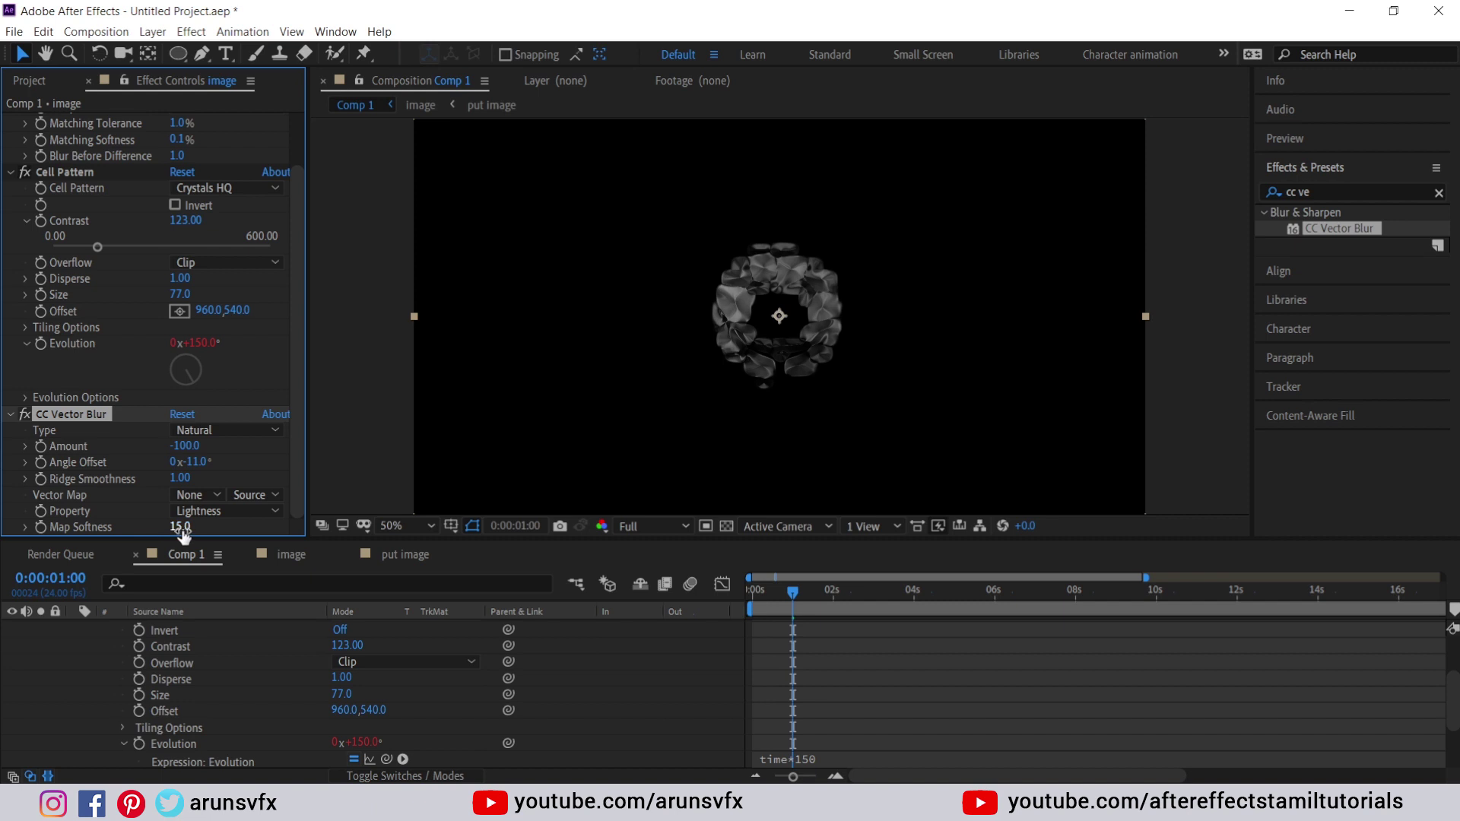
drag(183, 533, 155, 532)
click(172, 527)
text(0)
key(Return)
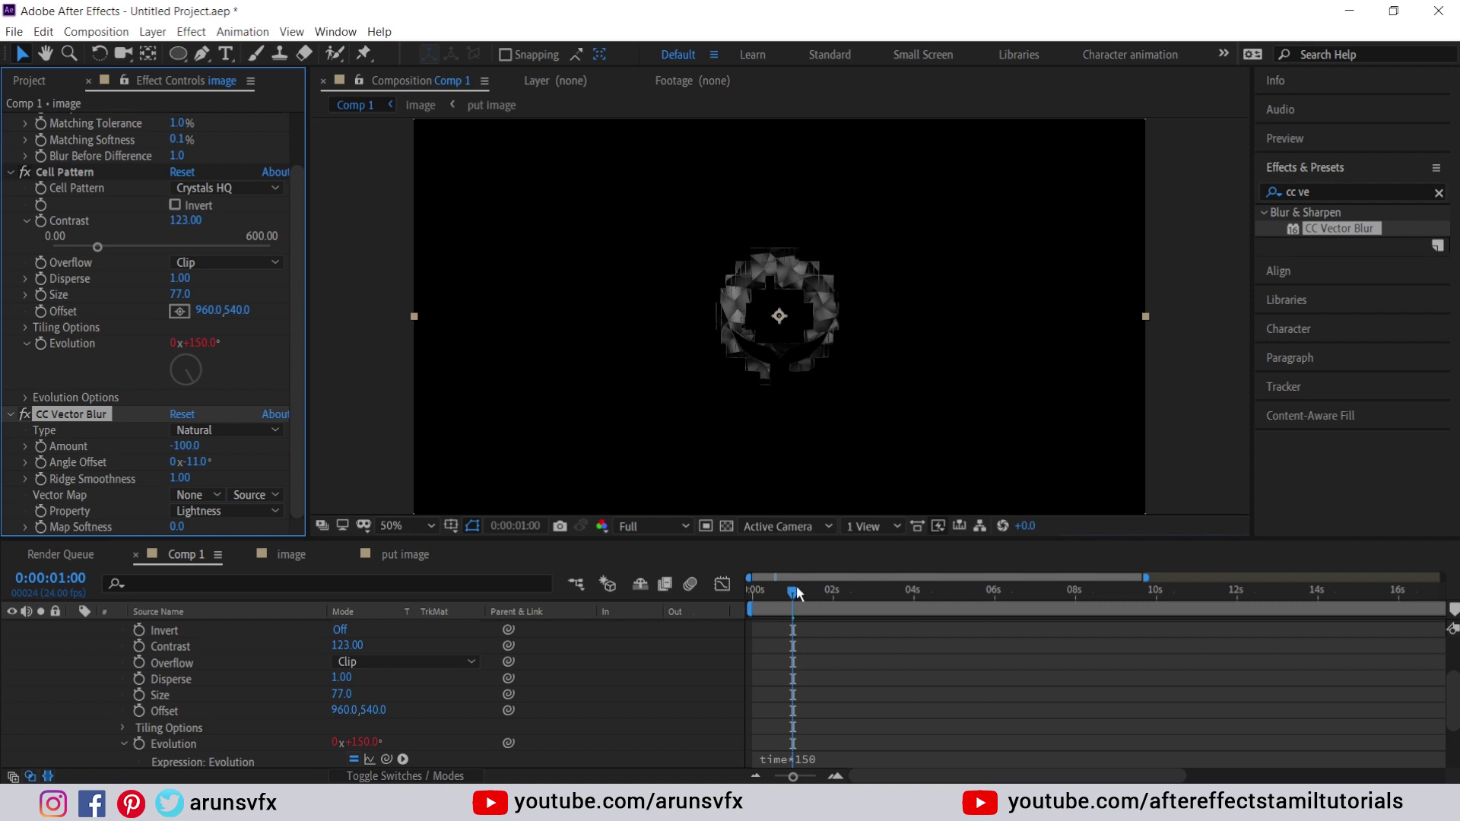
mouse_move(777, 589)
mouse_down()
mouse_move(757, 591)
mouse_move(802, 596)
mouse_up()
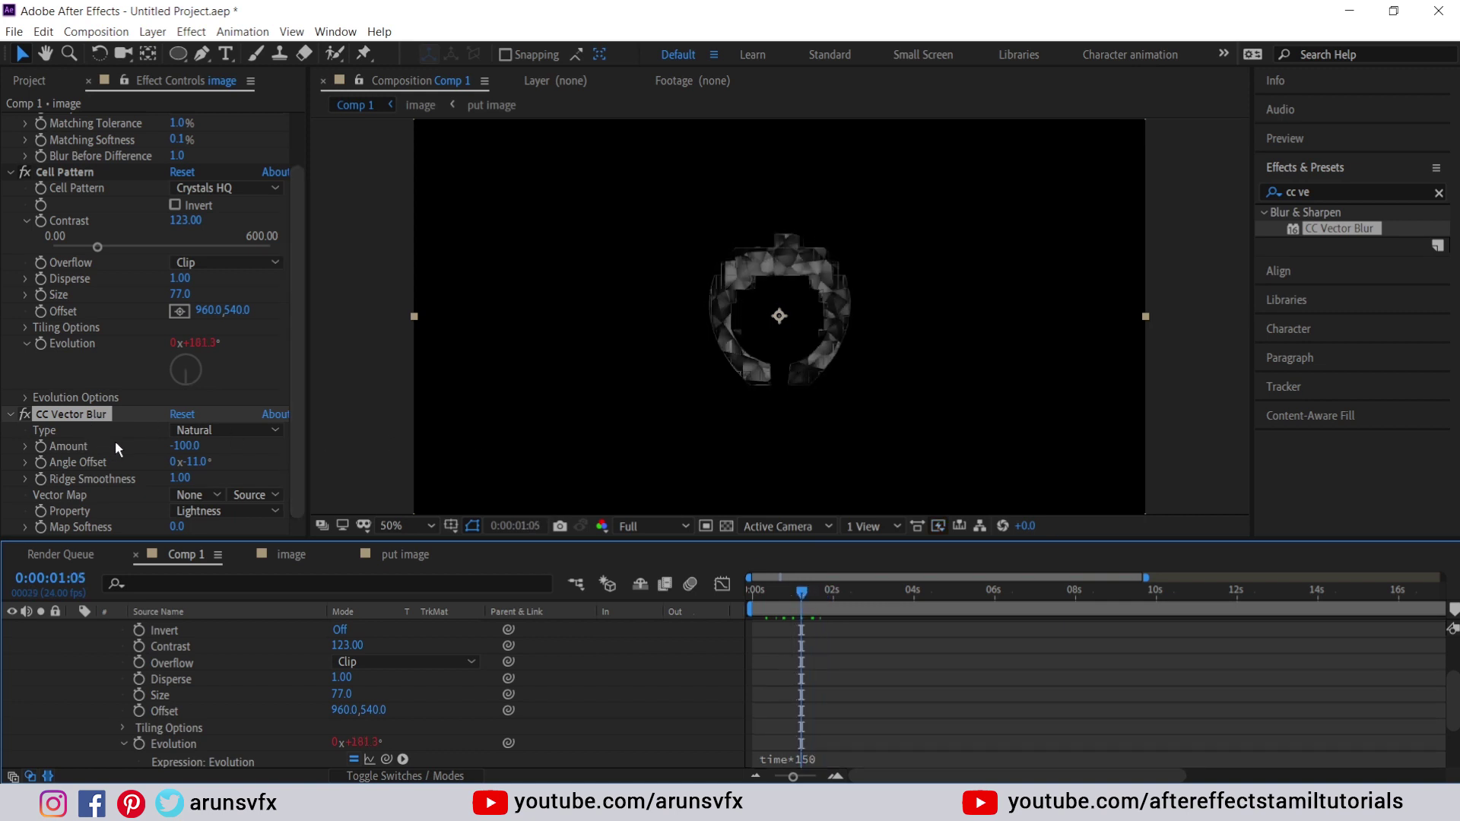
click(12, 415)
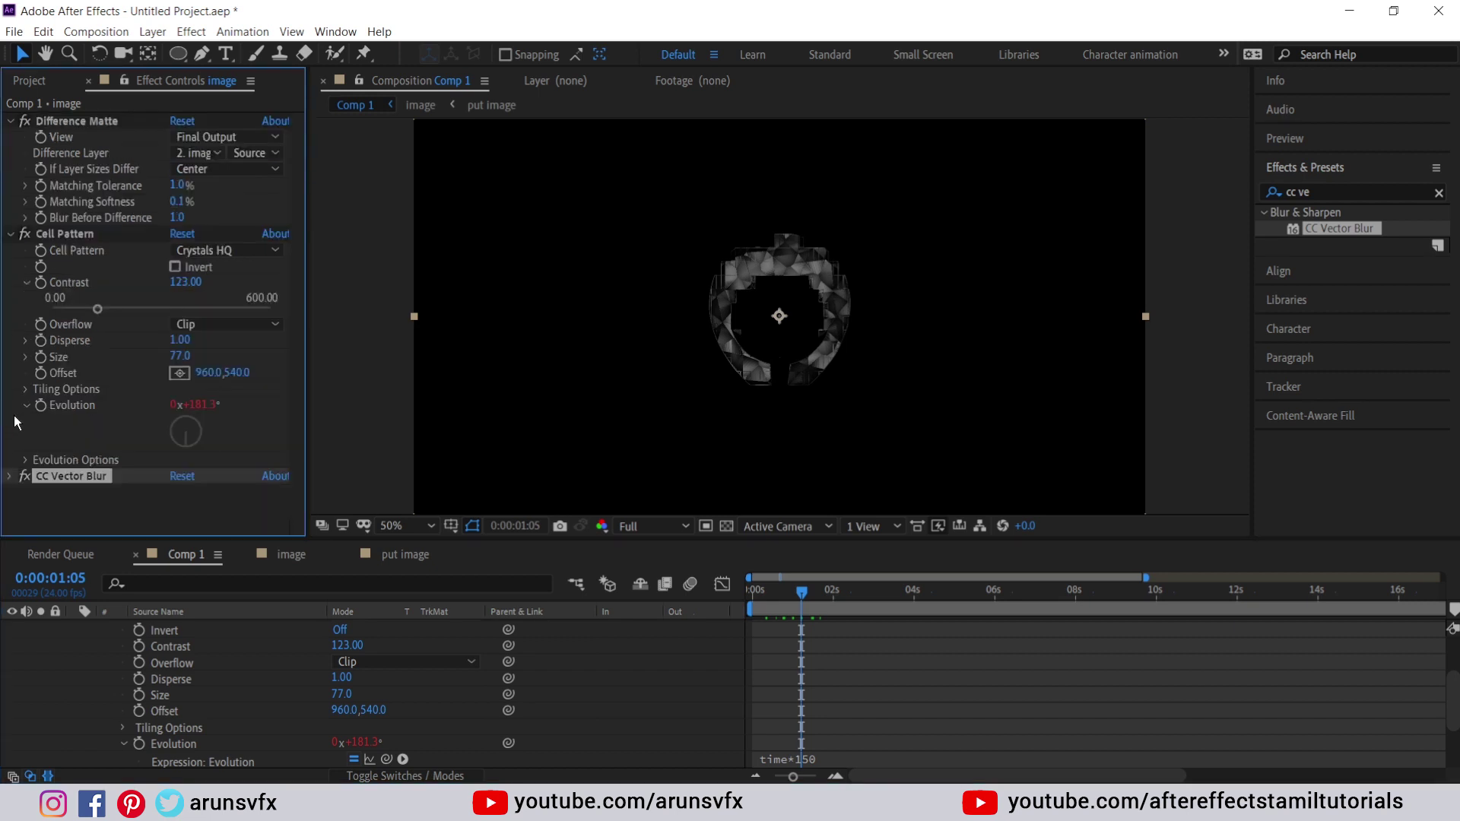
- Search for Deep Glow and apply it to the crystal ring layer
click(1384, 231)
text(d)
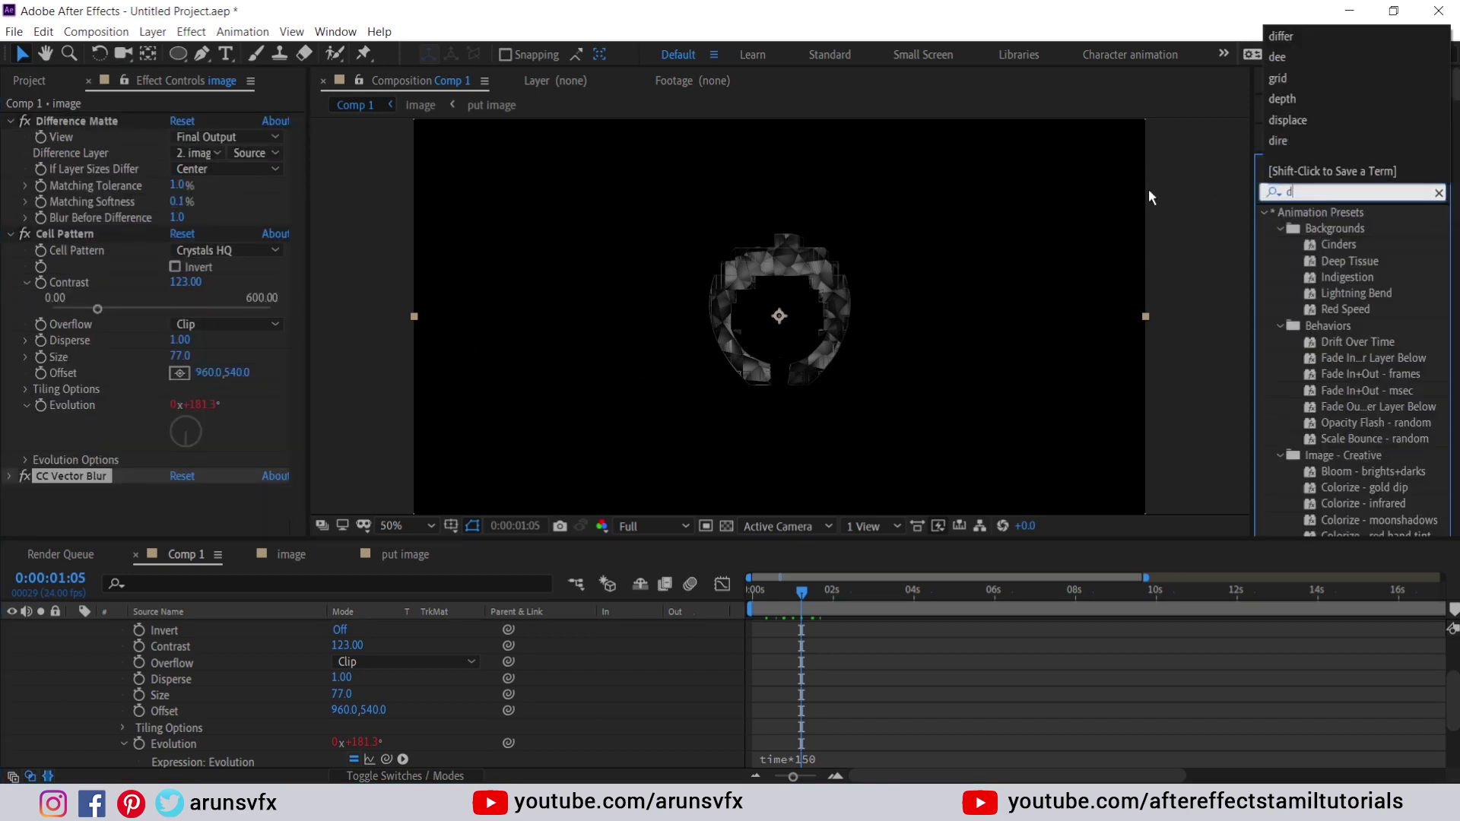
text(eep)
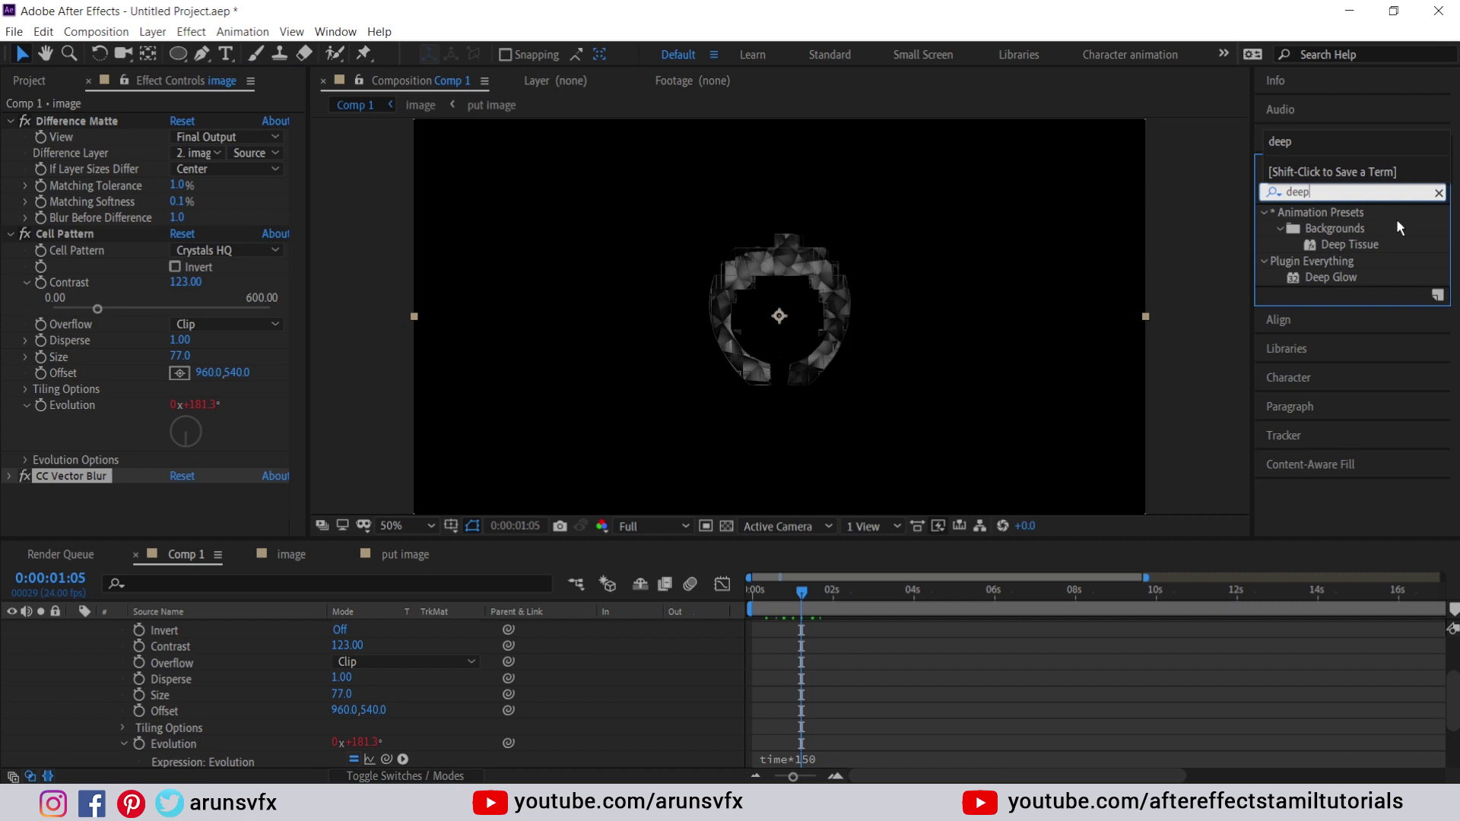
click(1344, 278)
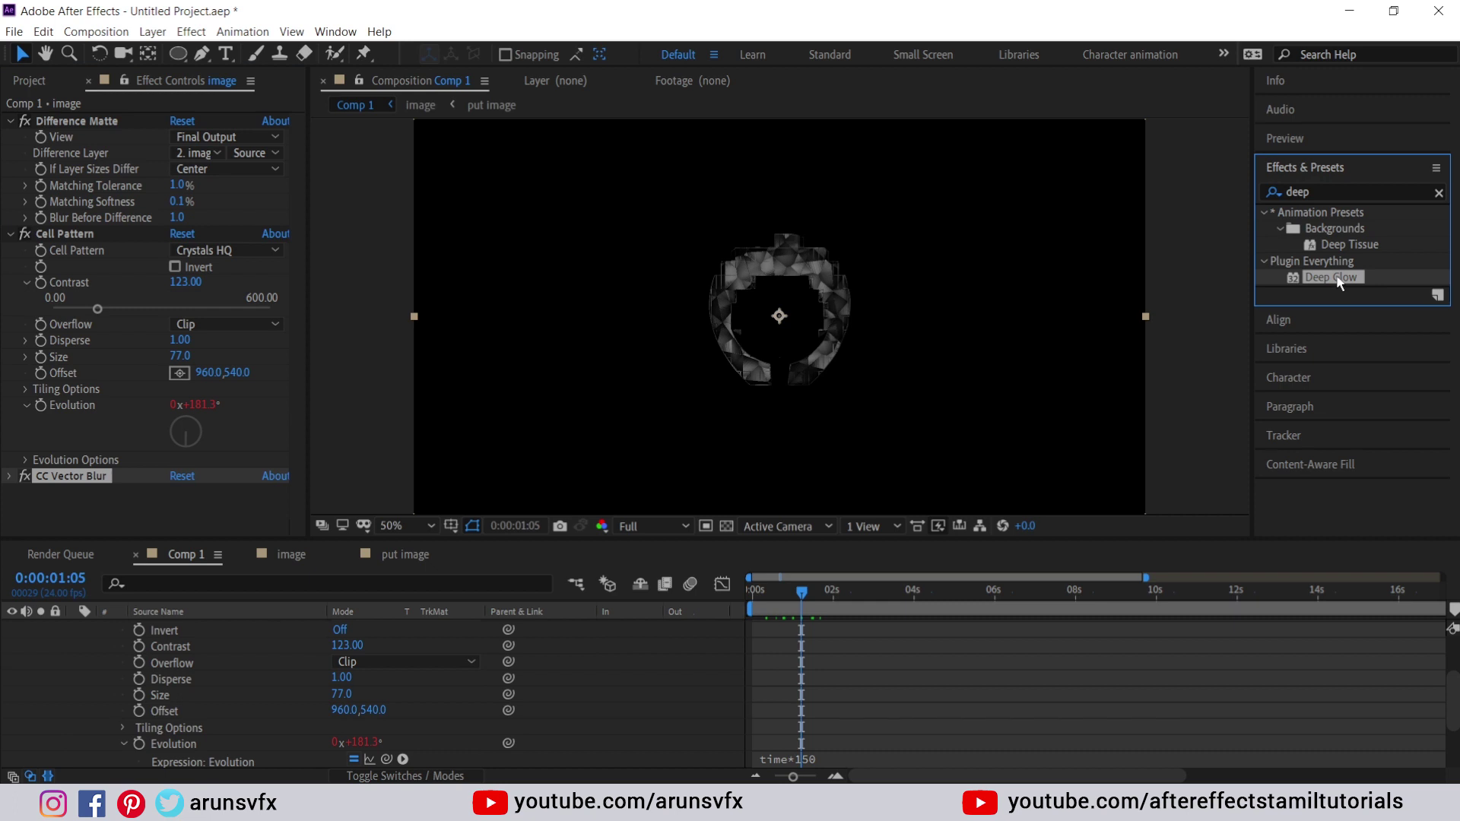
mouse_move(1339, 283)
mouse_down()
mouse_move(669, 303)
mouse_move(145, 490)
mouse_up()
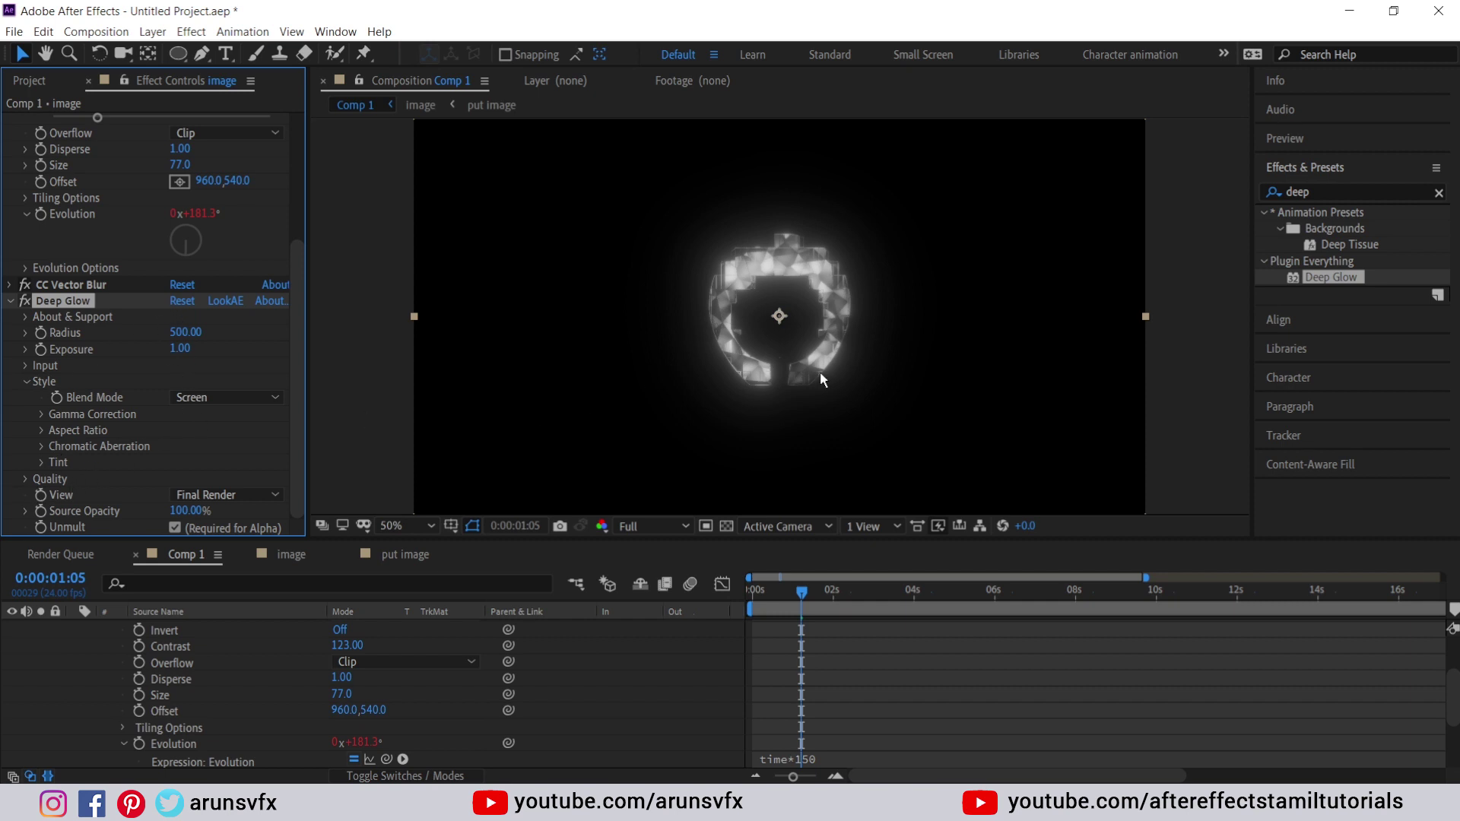
- Enable Deep Glow's Tint and set the tint colour to red
click(38, 461)
scroll(225, 387, down, 2)
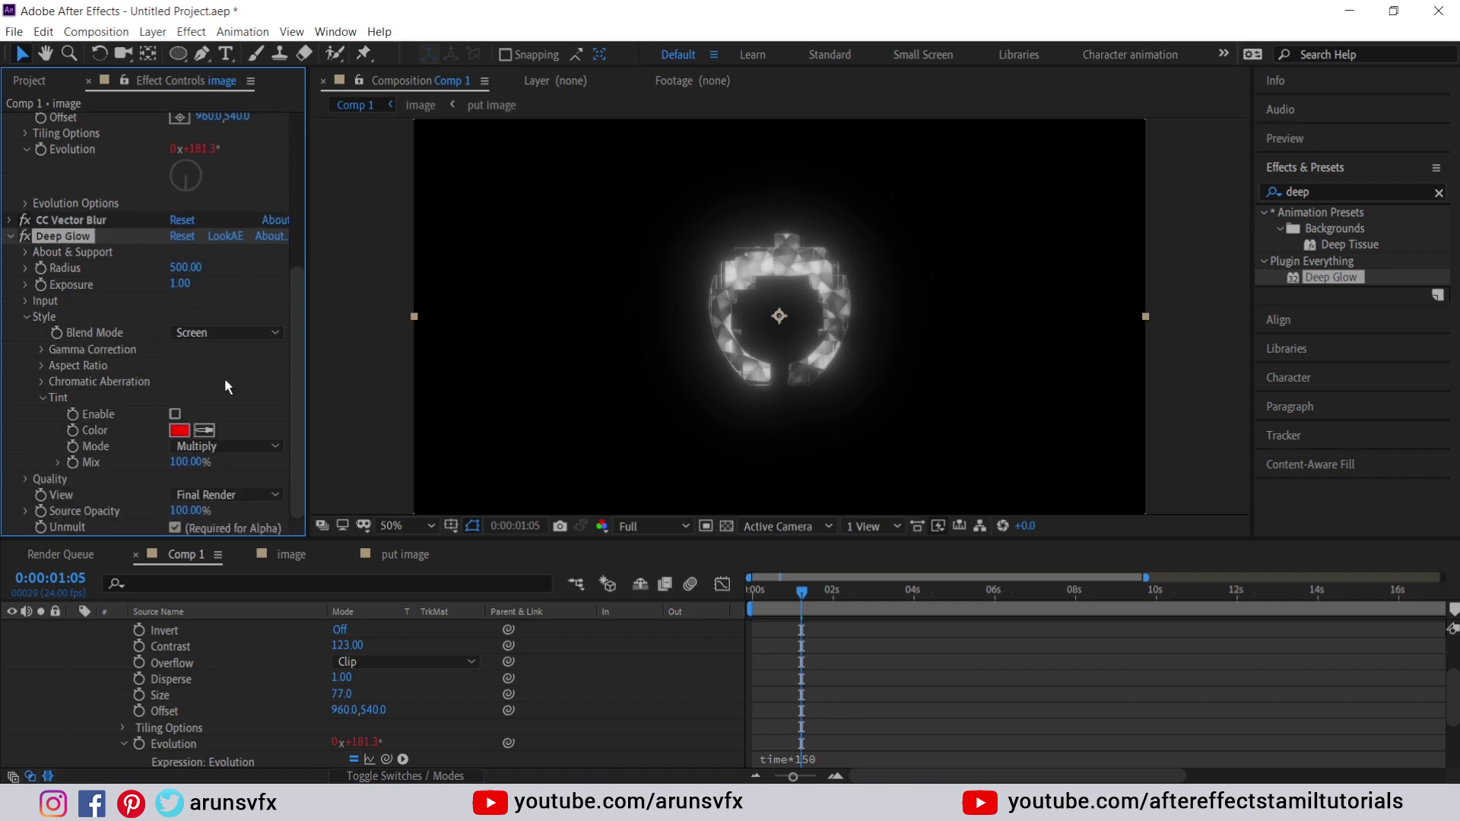
click(175, 415)
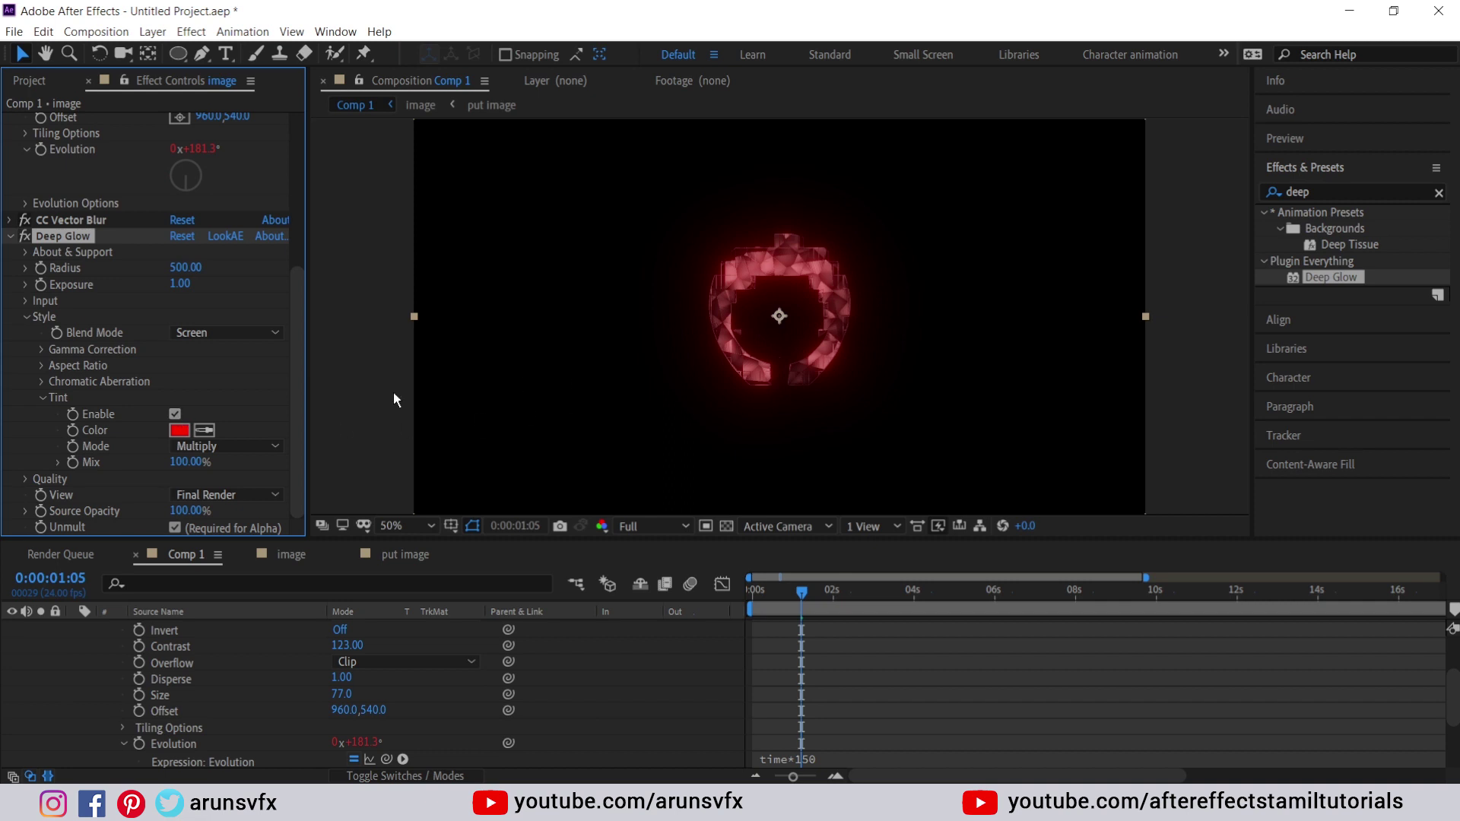
click(179, 431)
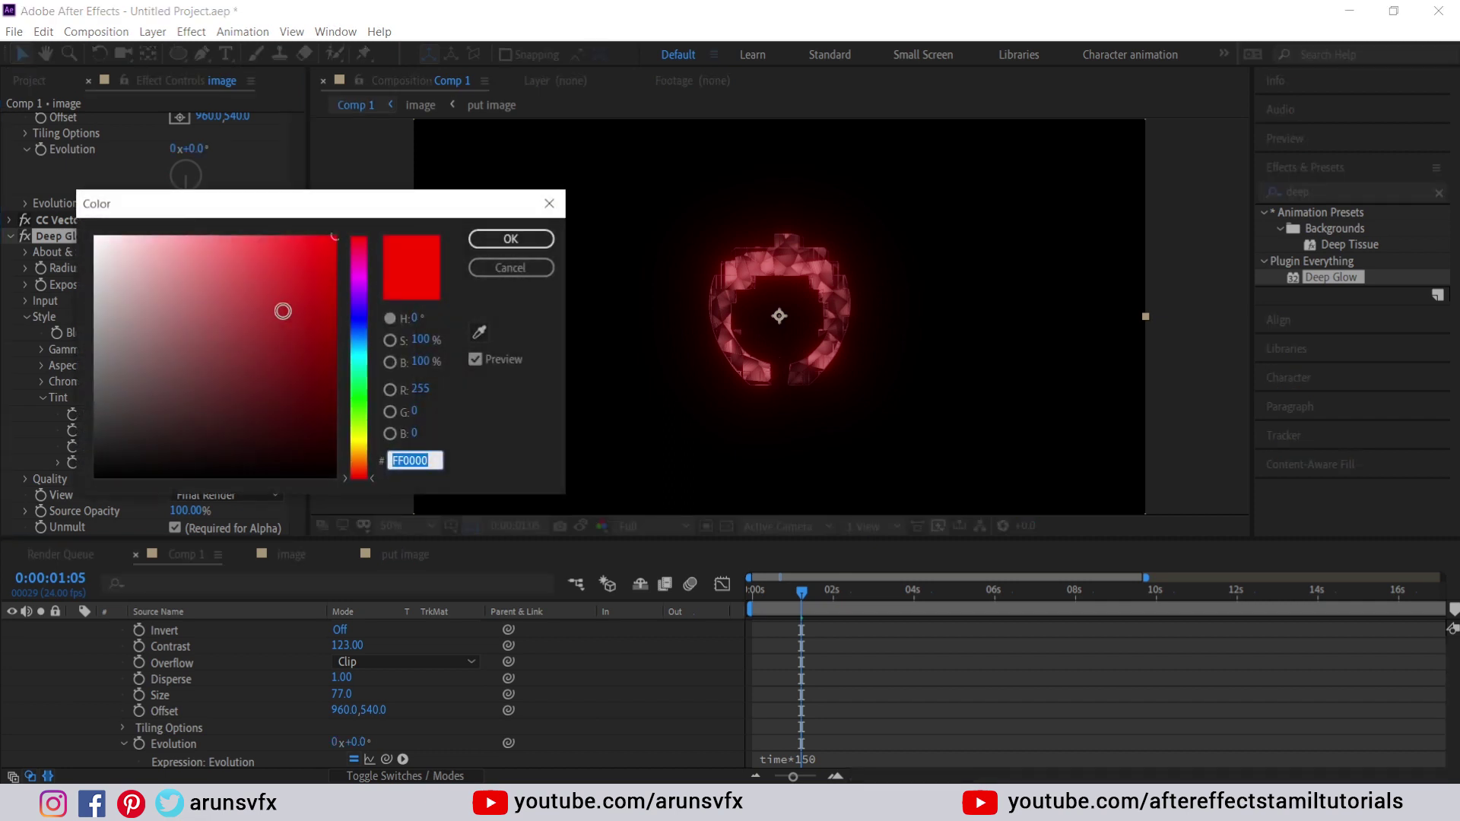
drag(280, 309, 348, 222)
drag(362, 271, 341, 357)
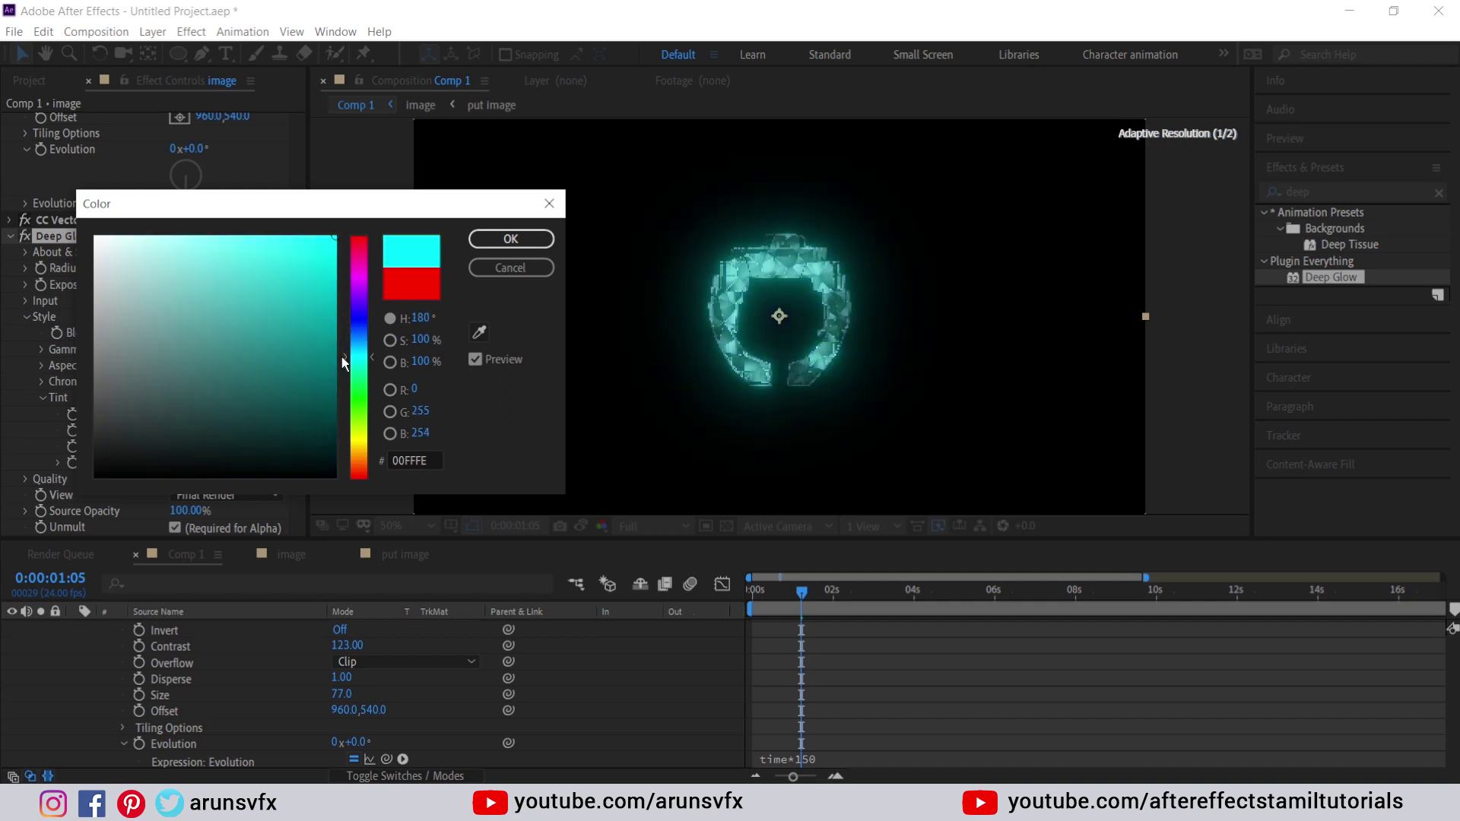
drag(341, 358, 356, 317)
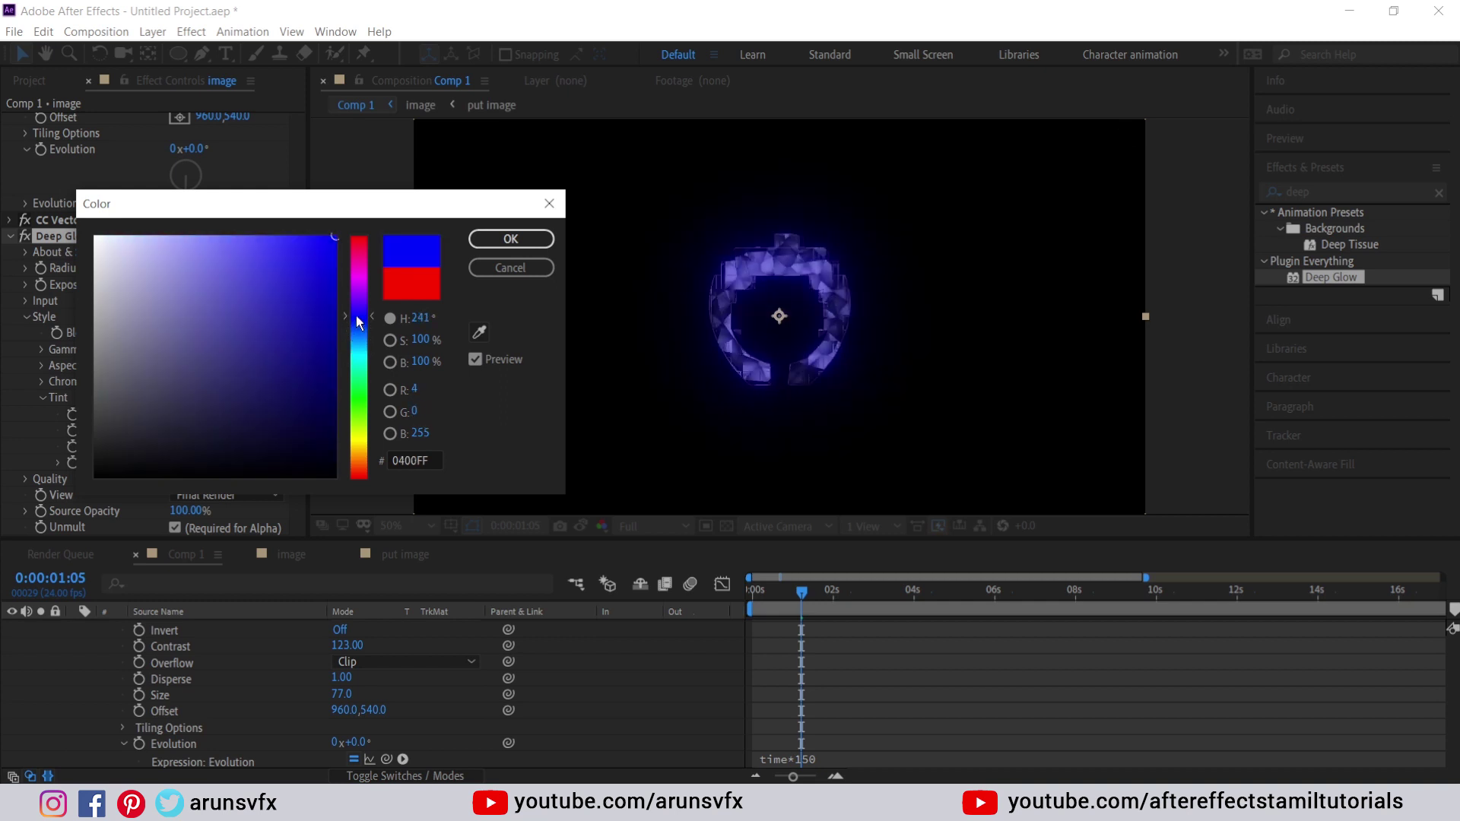
drag(356, 316, 365, 240)
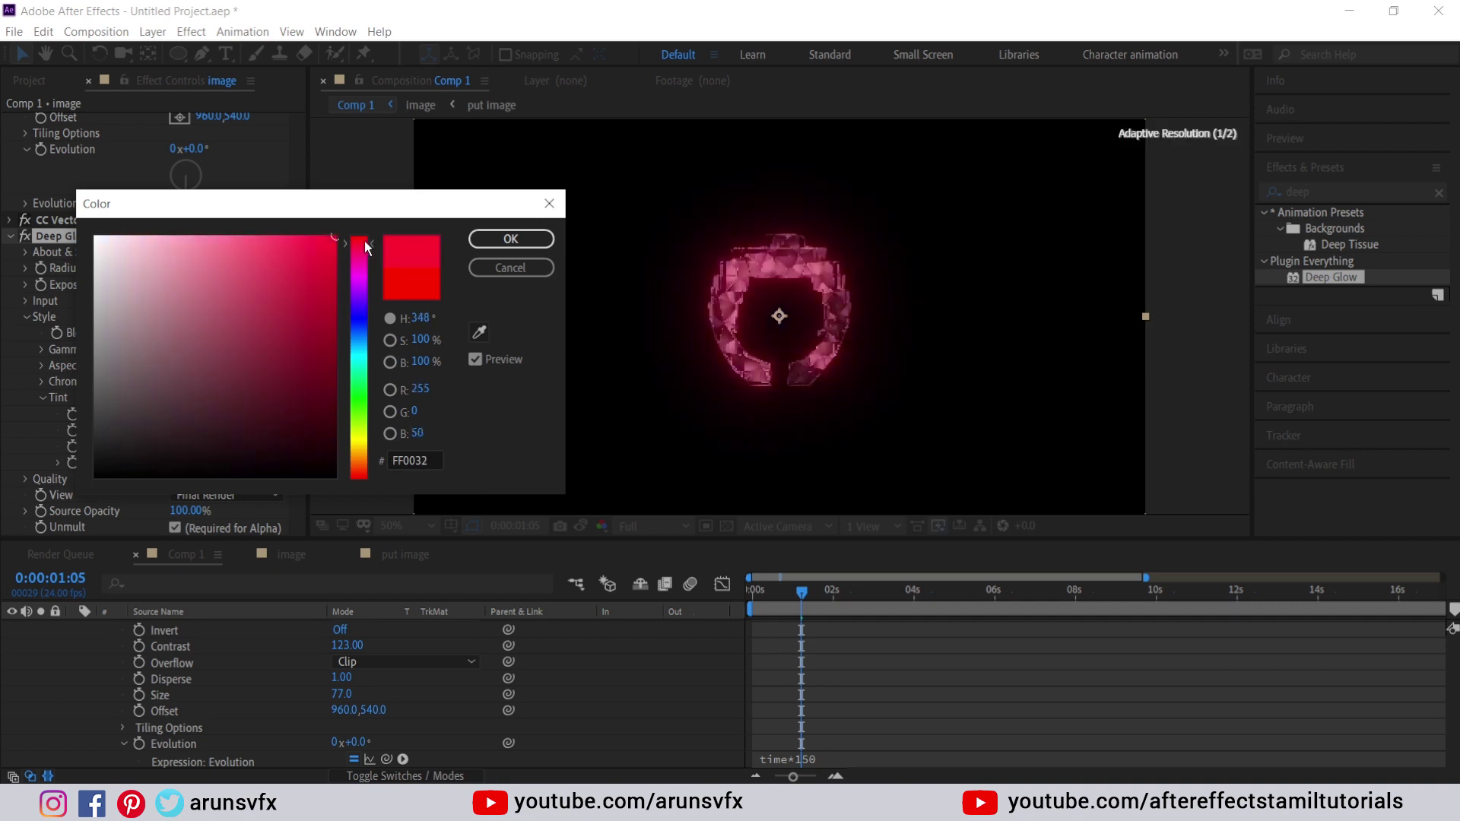
key(Return)
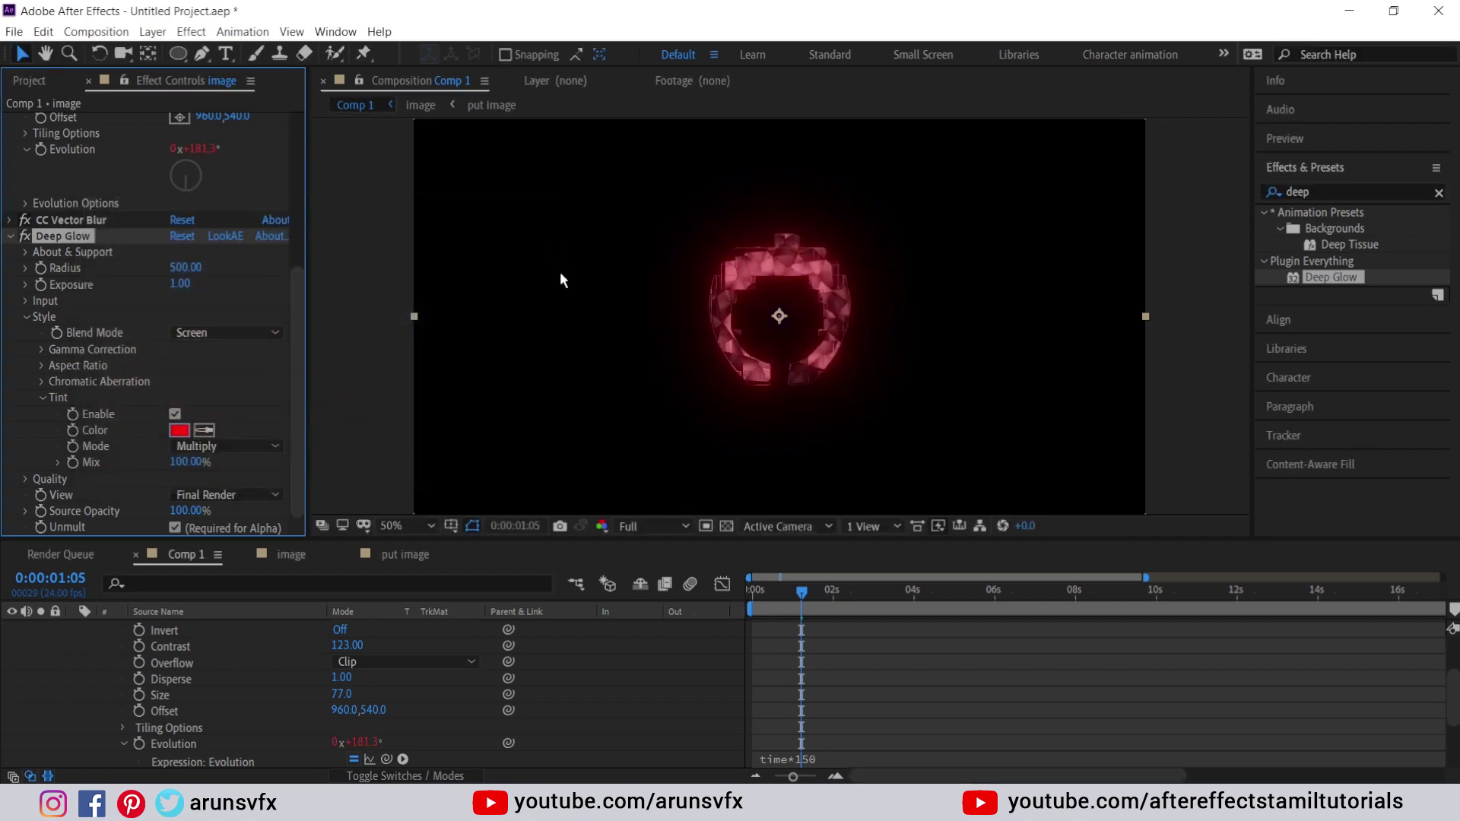
- Collapse layer 1, unsolo it, and preview the full logo reveal from 0:00
scroll(543, 682, up, 3)
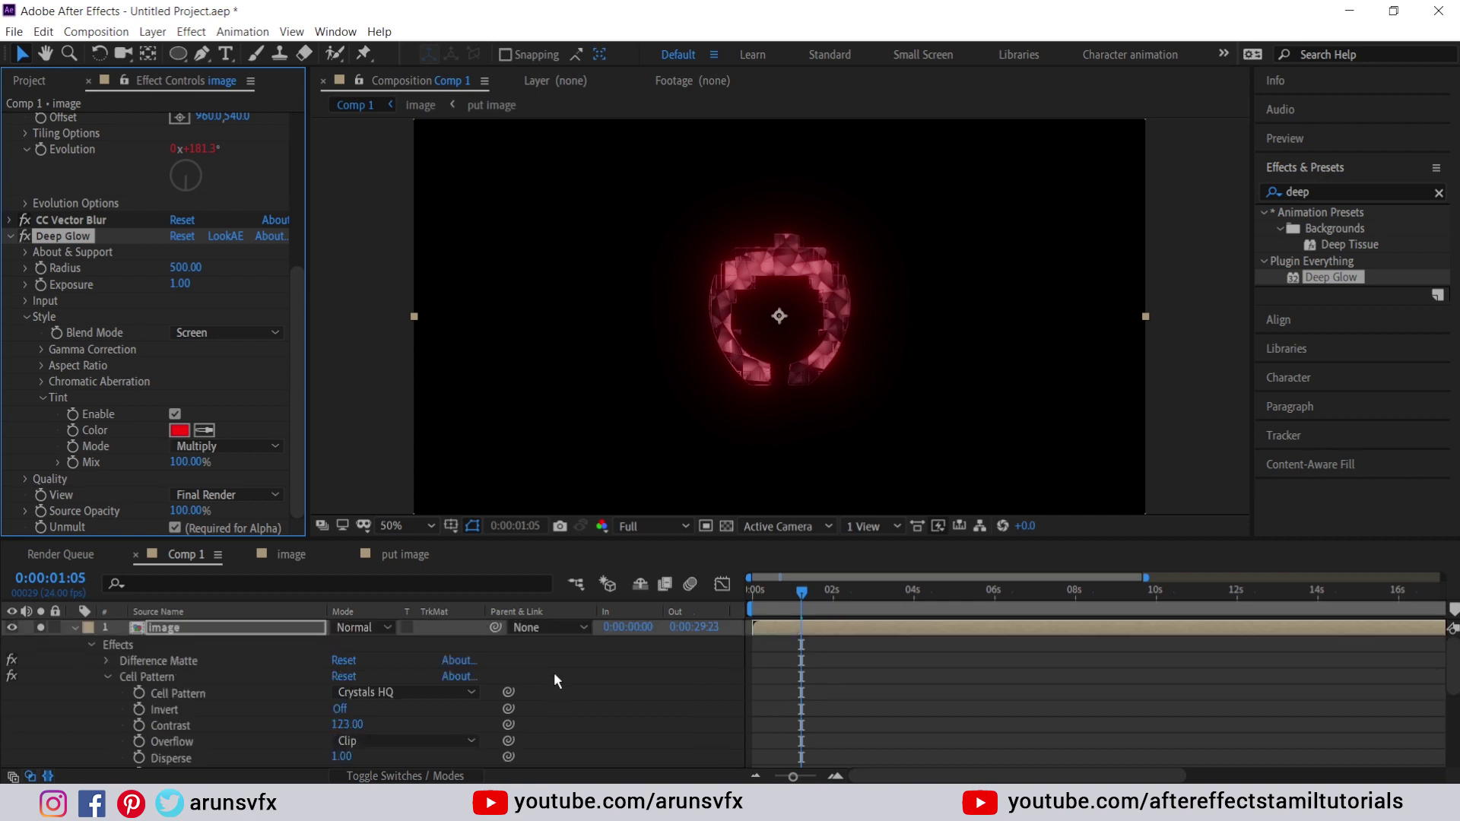
click(74, 627)
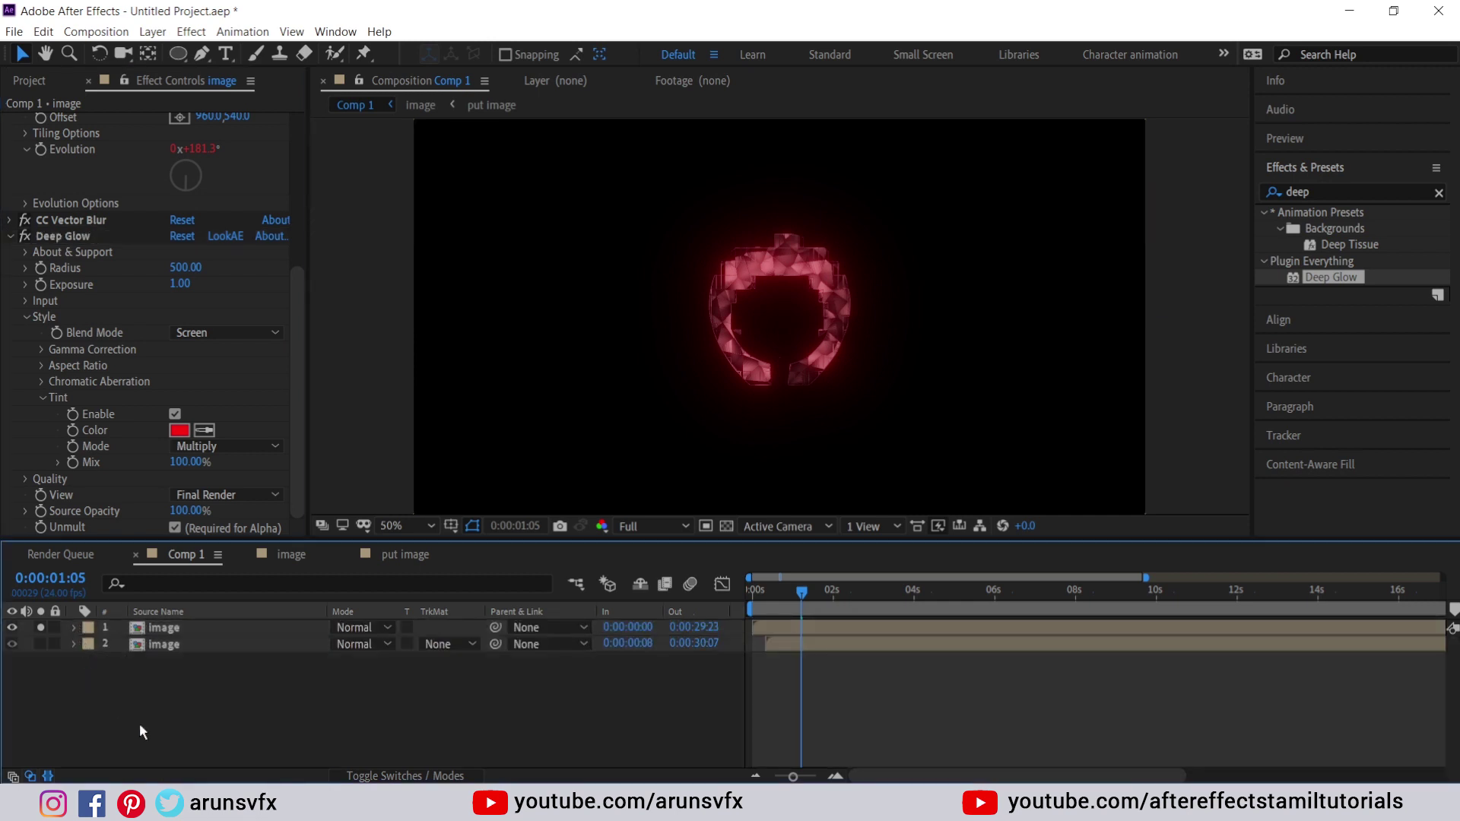
click(40, 628)
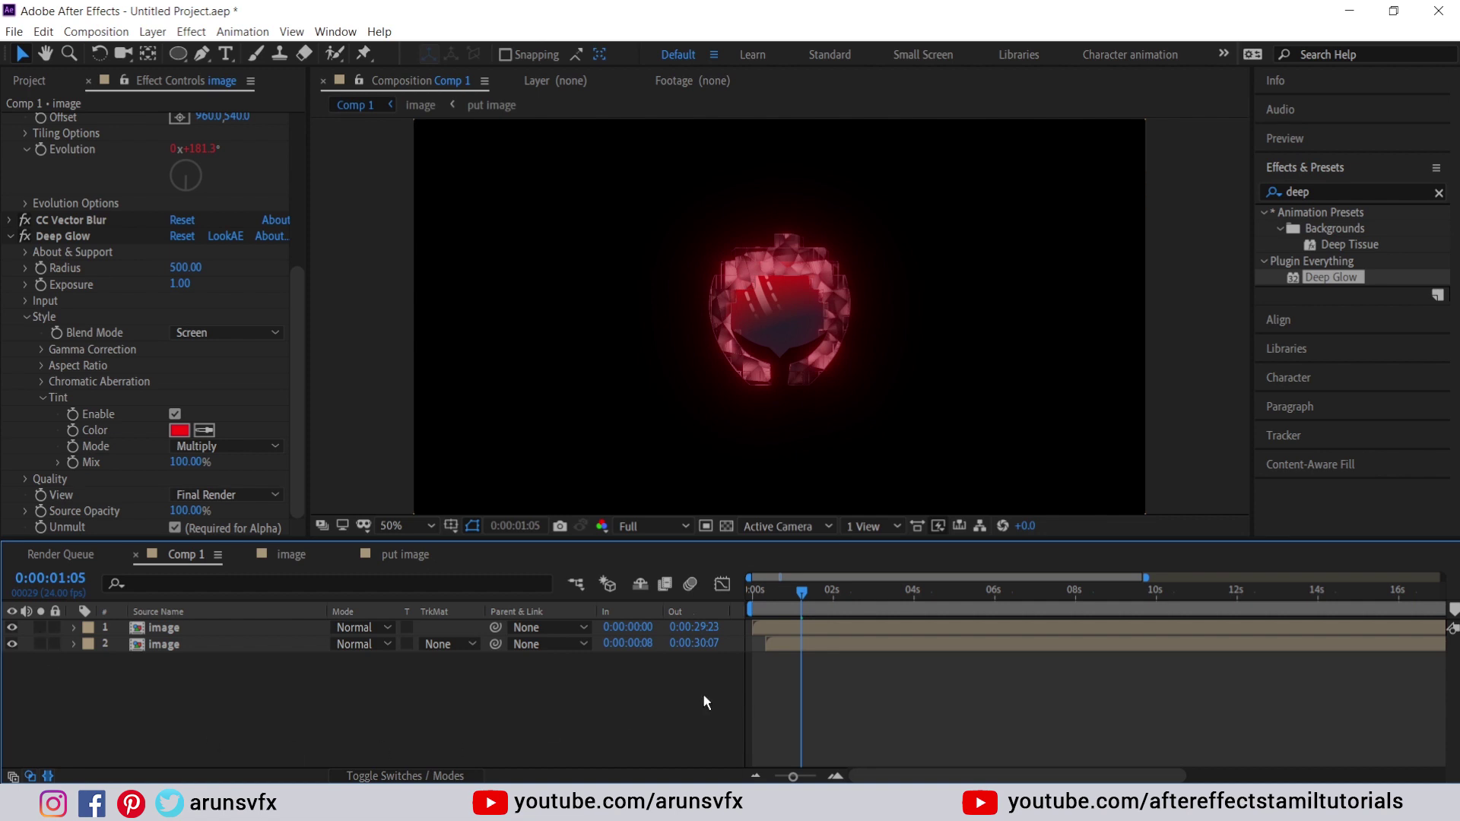
drag(805, 593, 750, 588)
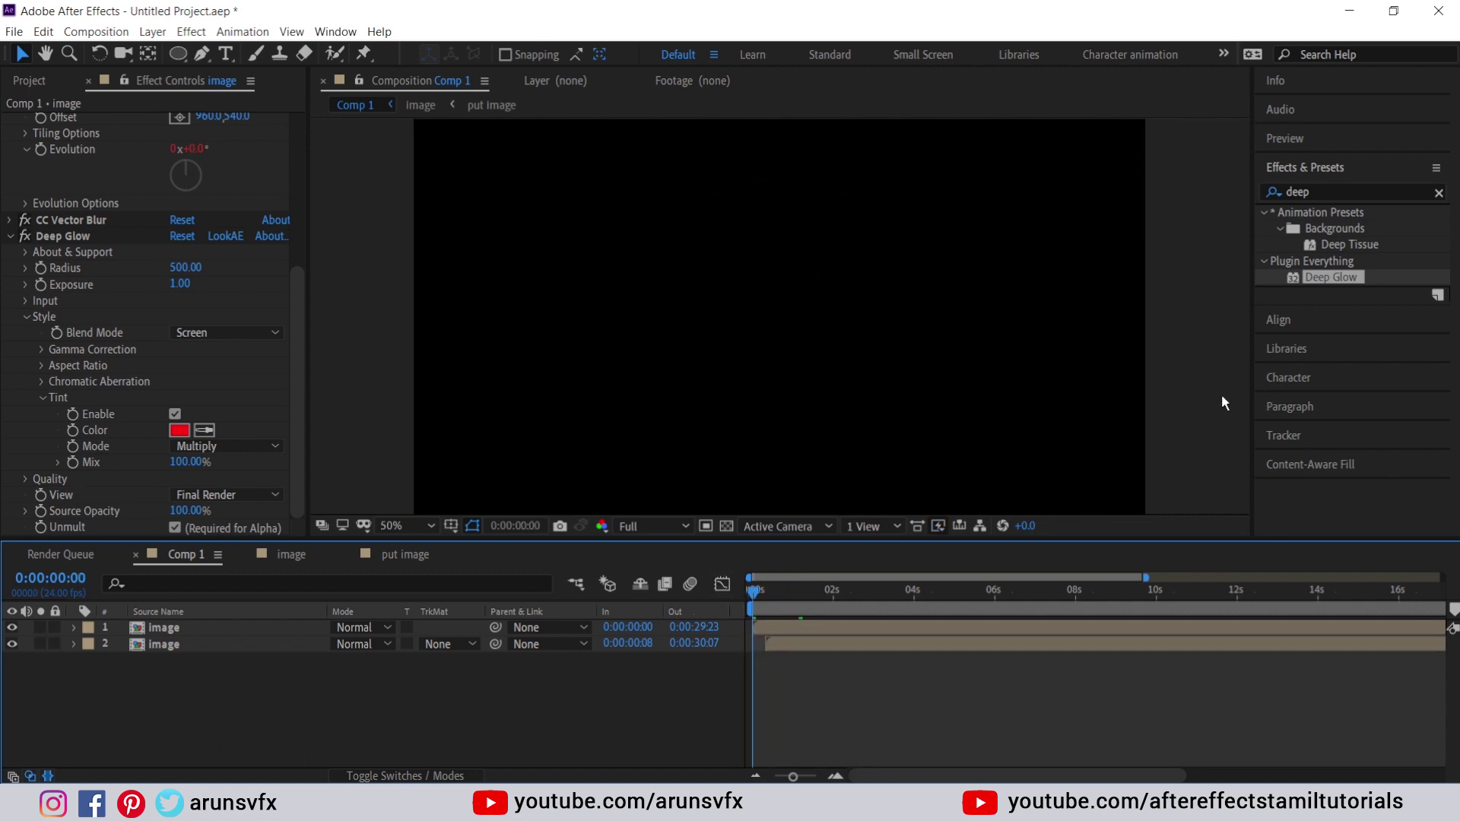
key(space)
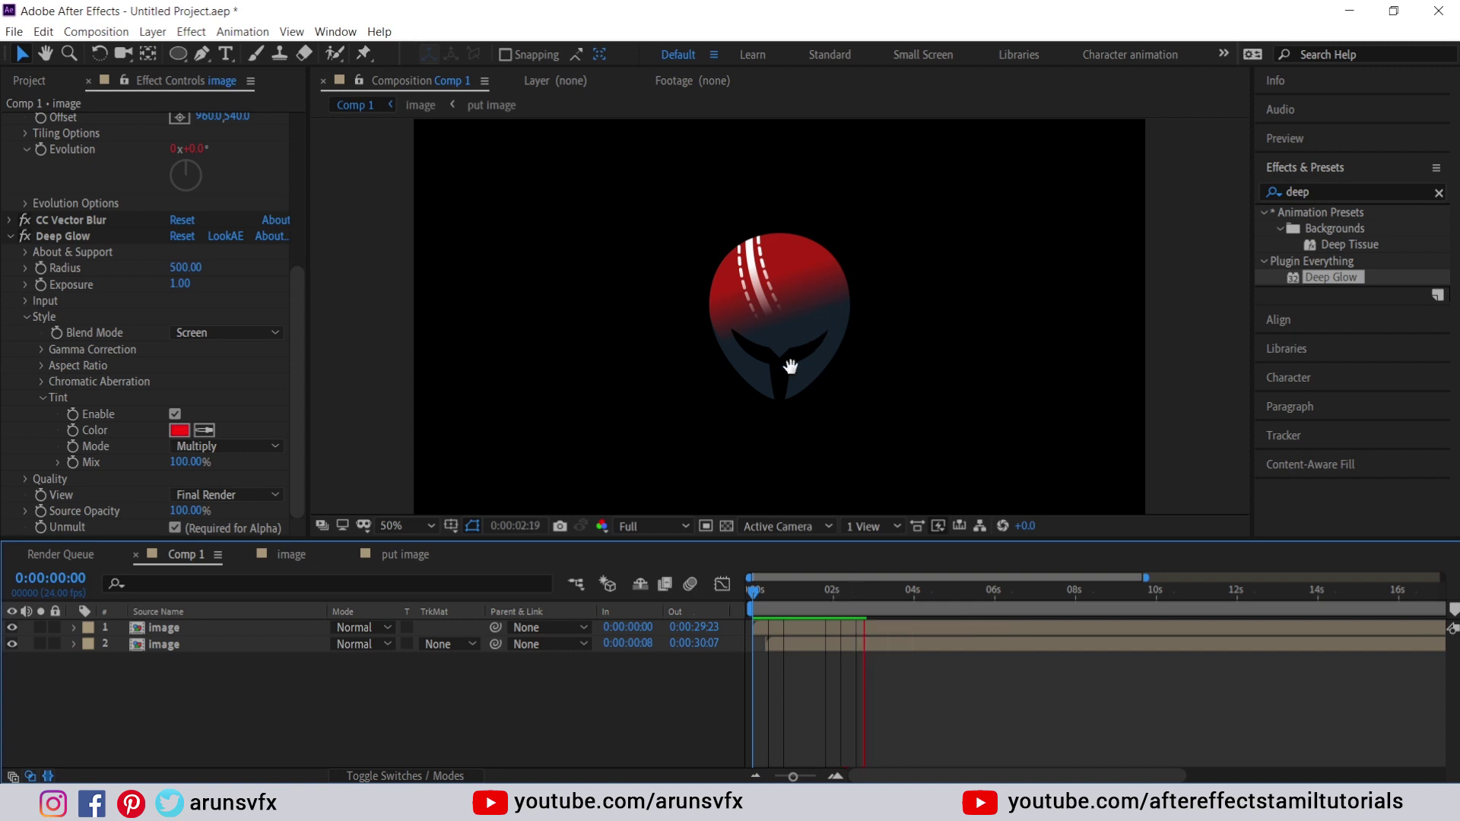
- Stop the preview and open the image precomp containing the logo
key(space)
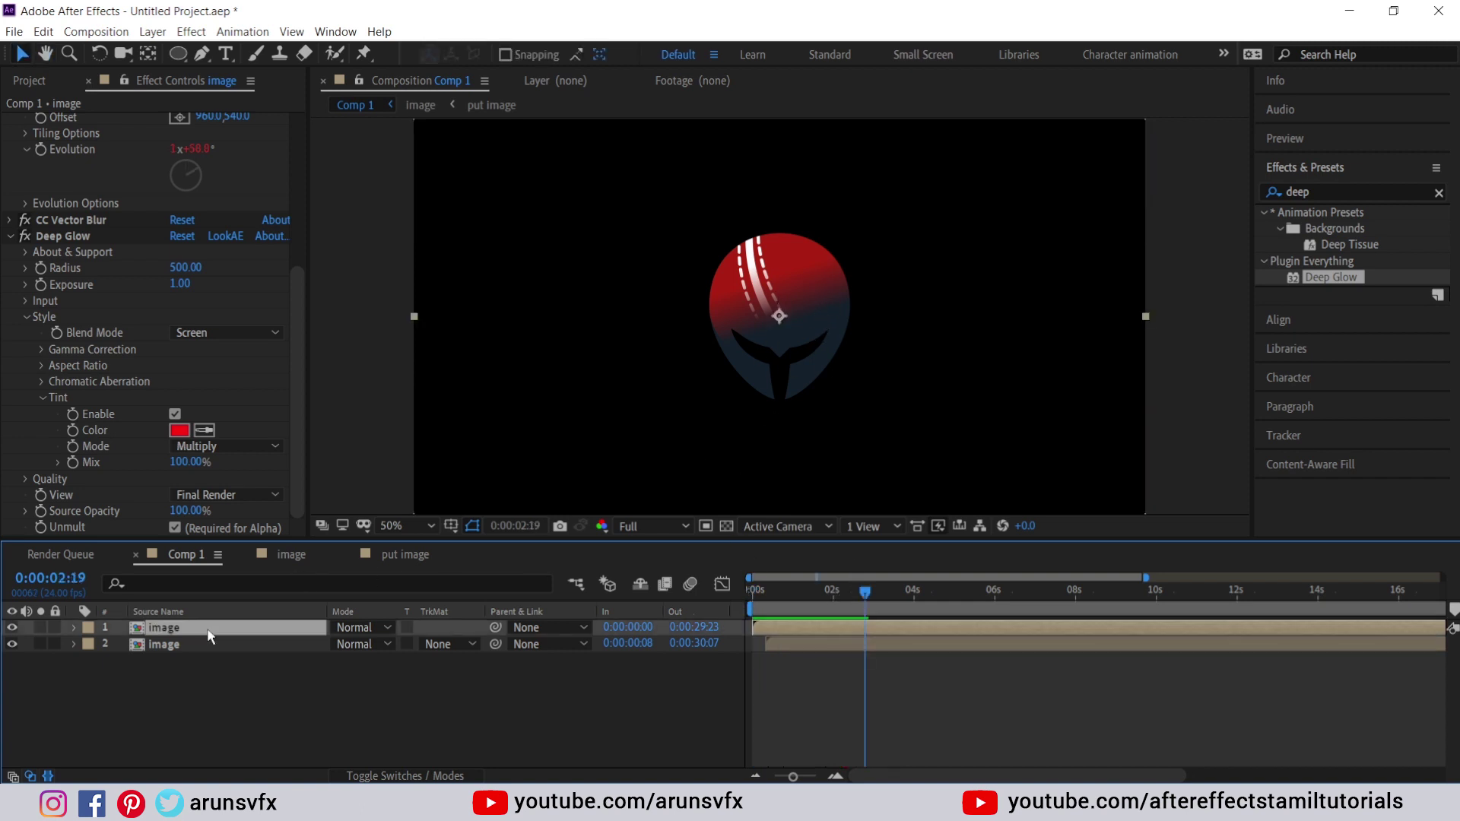
double_click(222, 627)
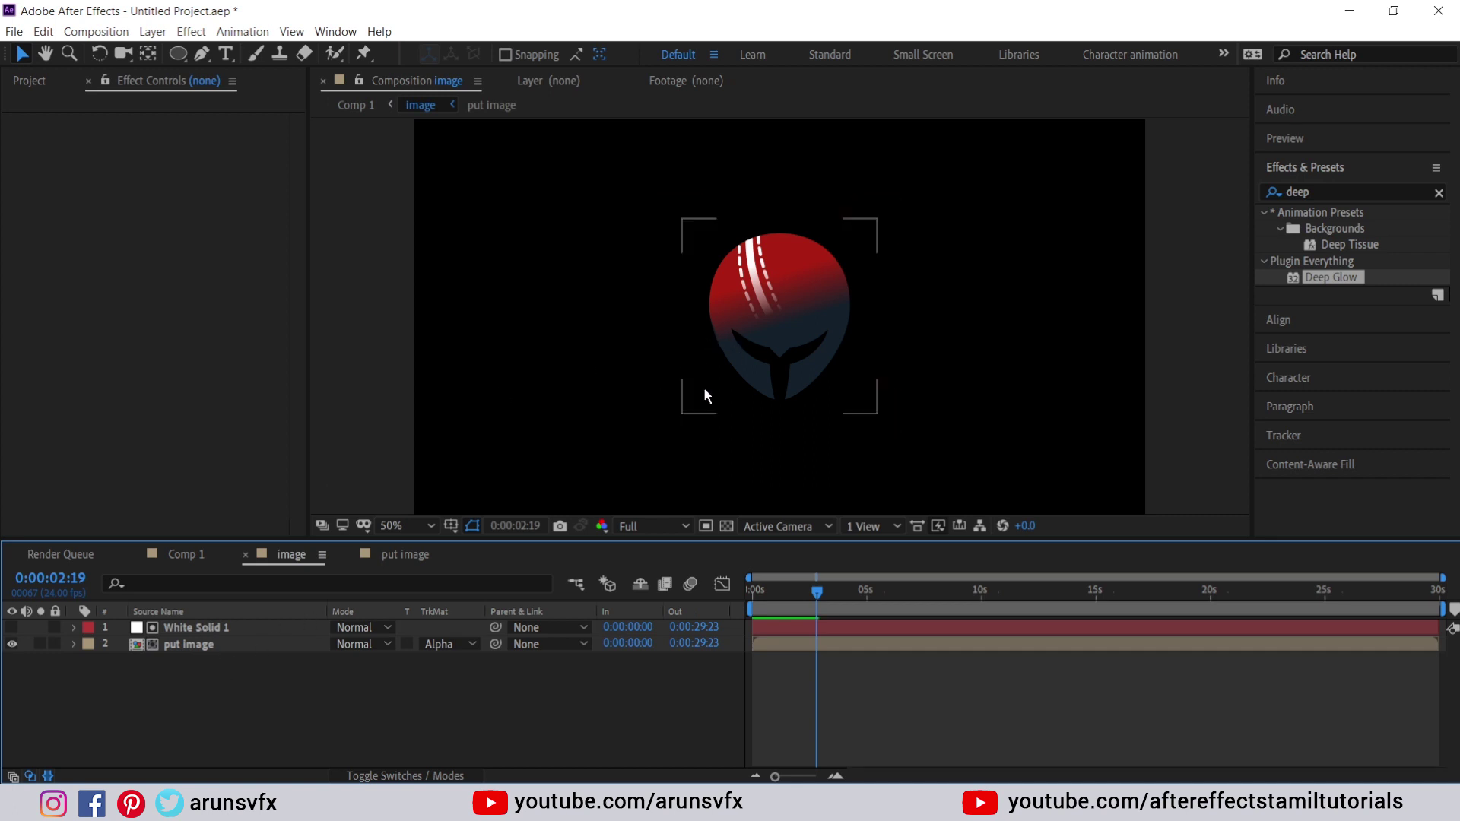
double_click(228, 643)
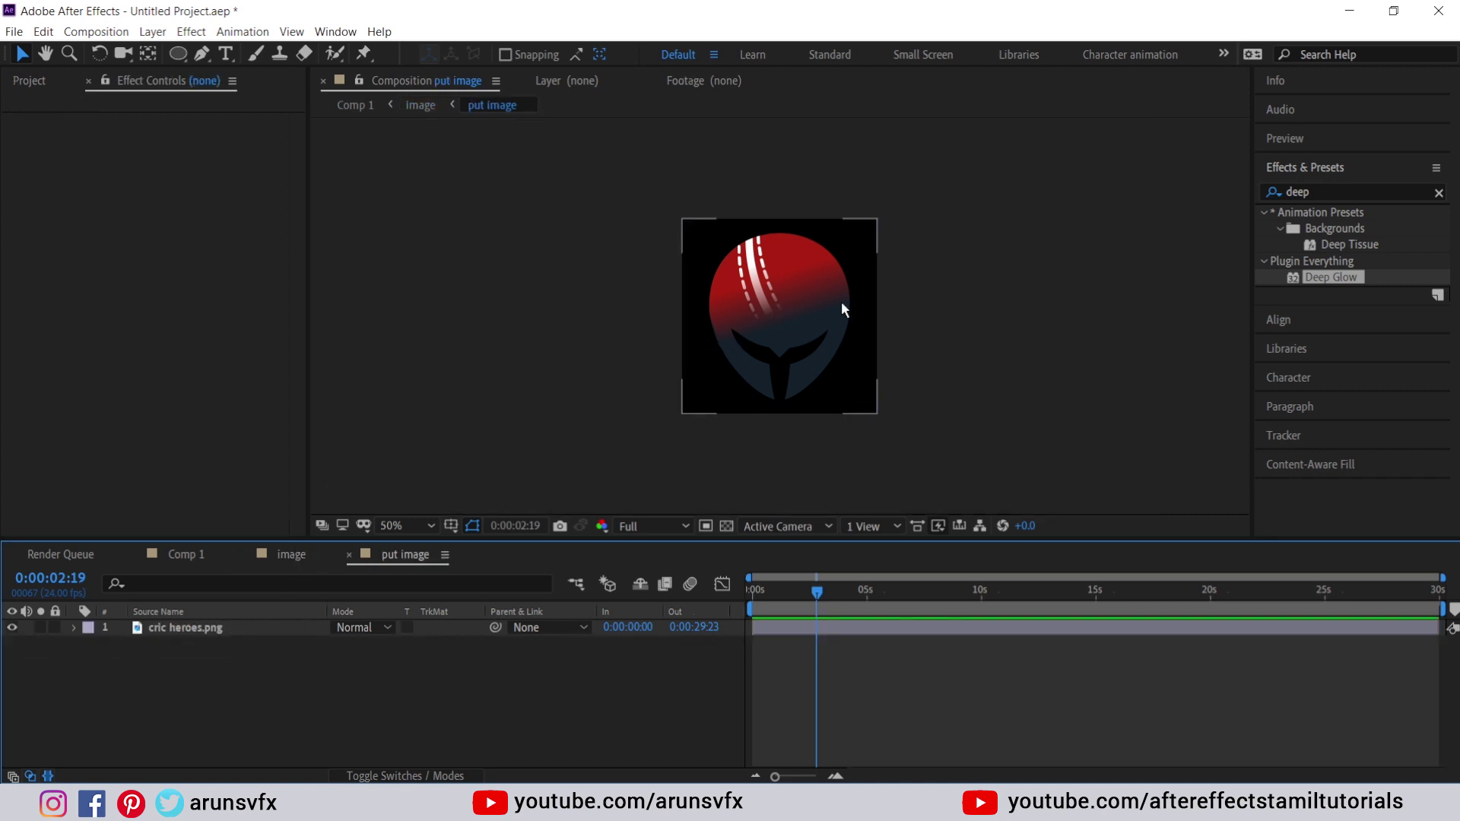
click(418, 99)
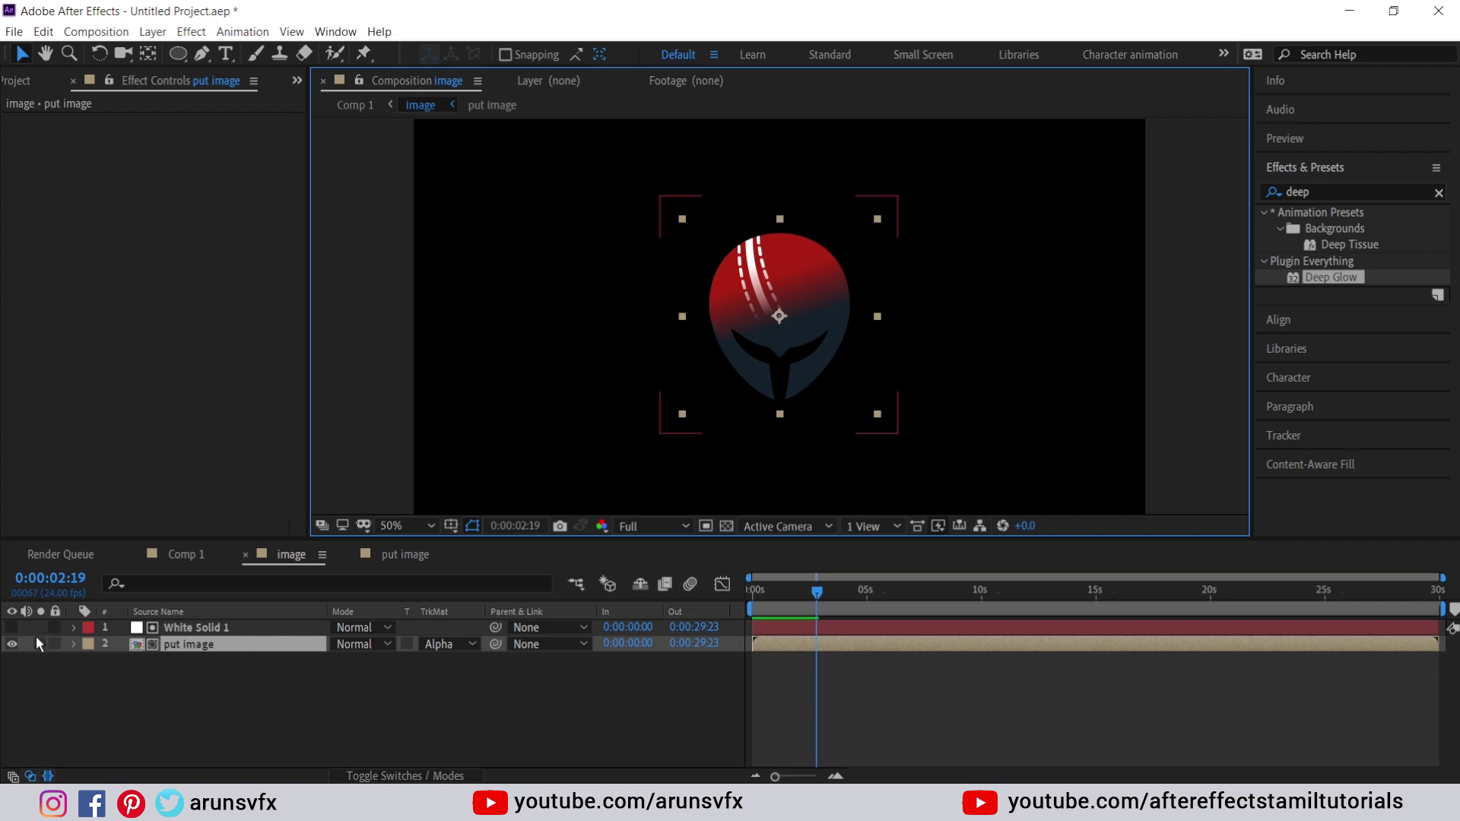
- Scale put image to 171% against White Solid 1, hide the solid, and return to Comp 1
click(12, 627)
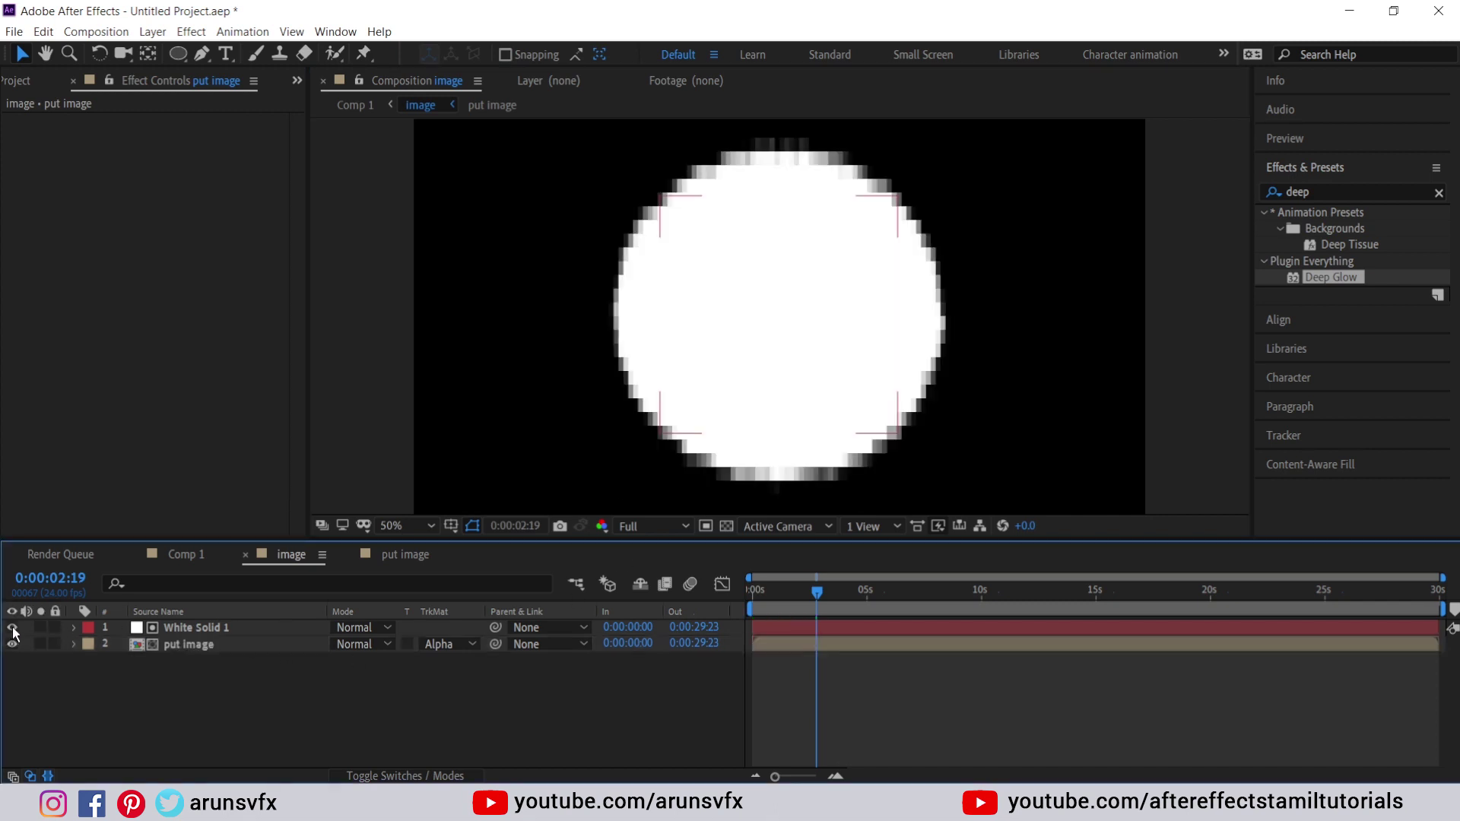
click(137, 643)
key(s)
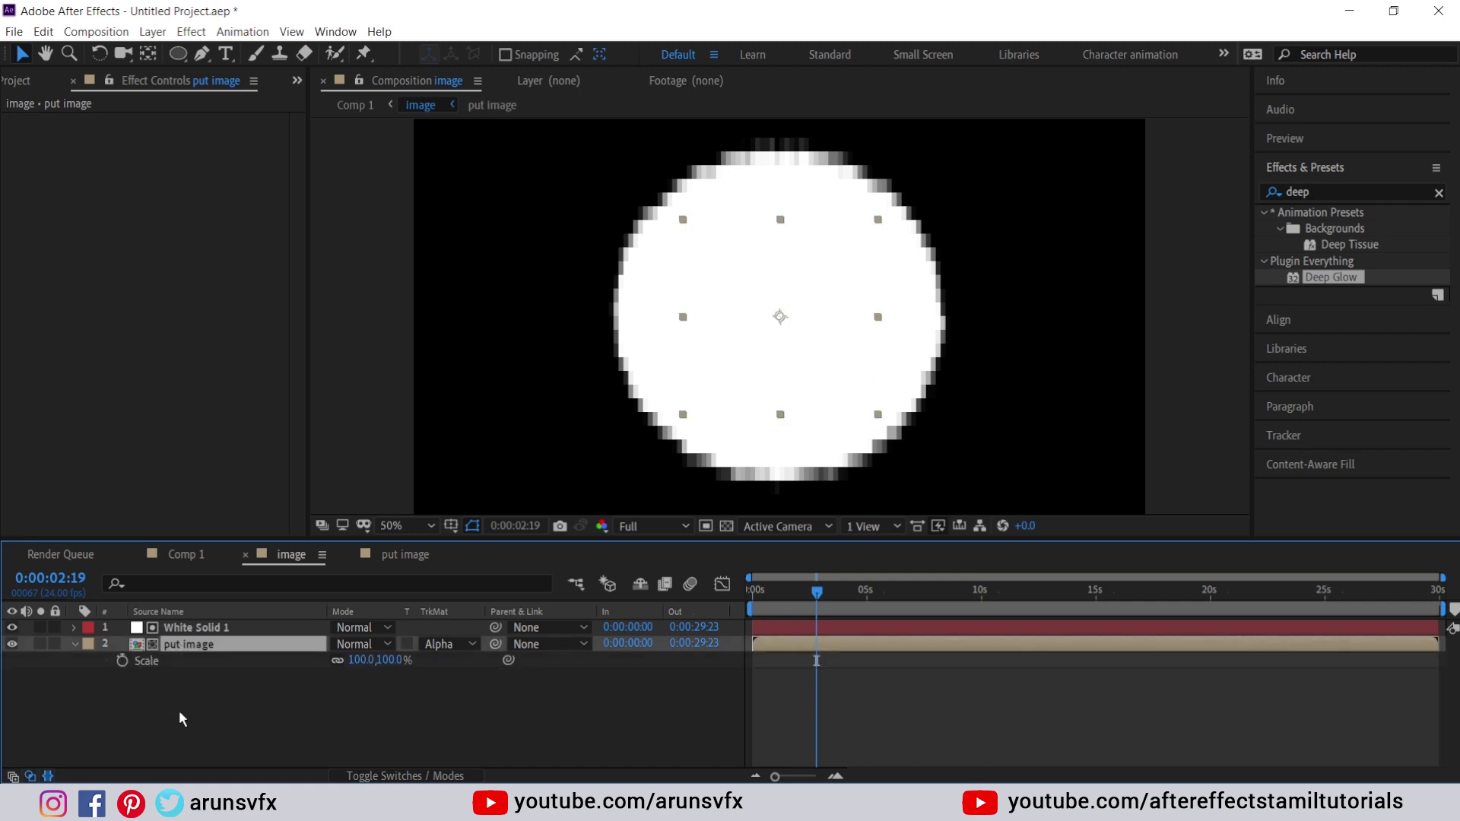
drag(365, 661, 422, 653)
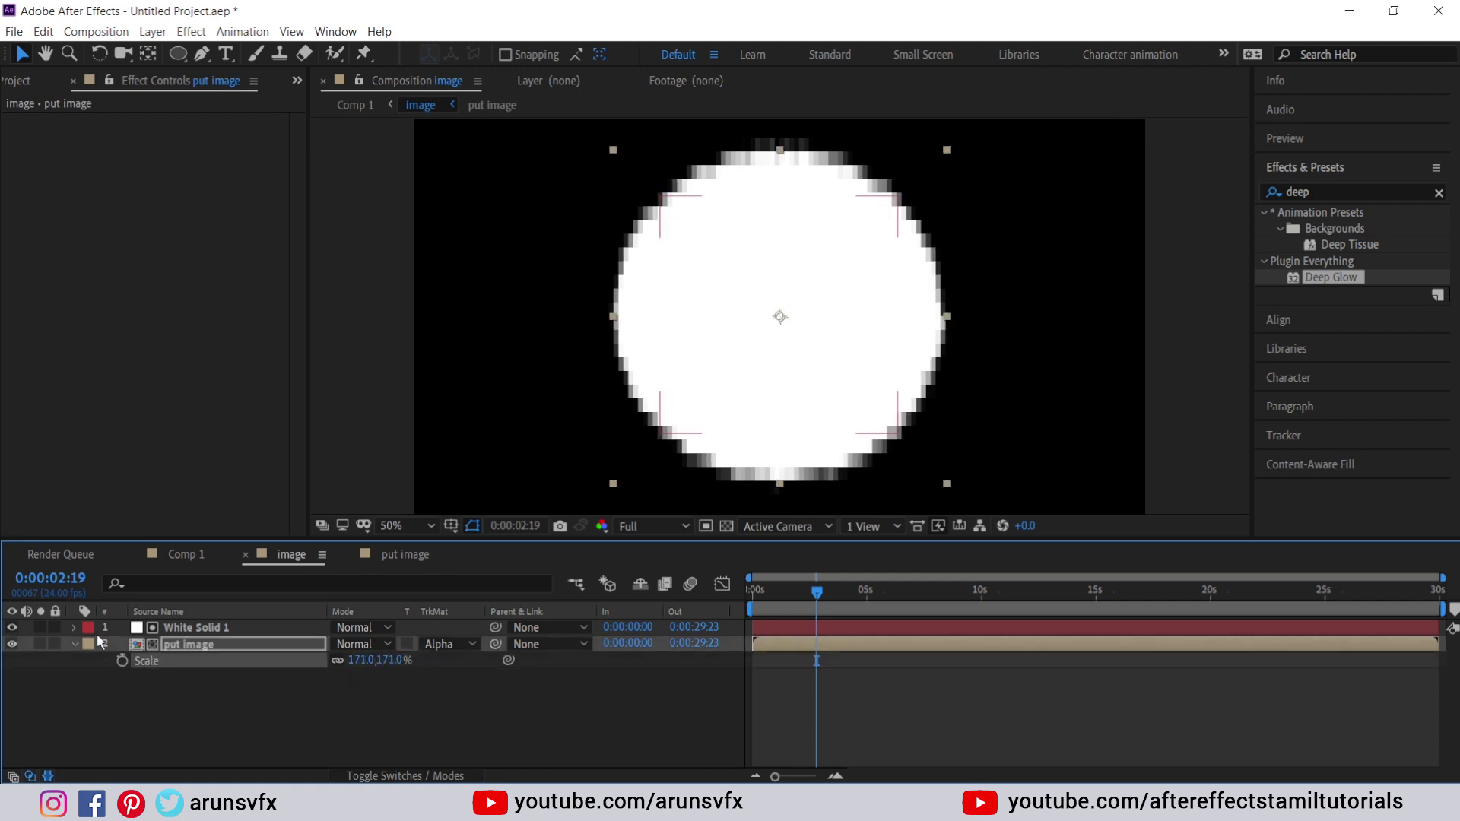
click(11, 627)
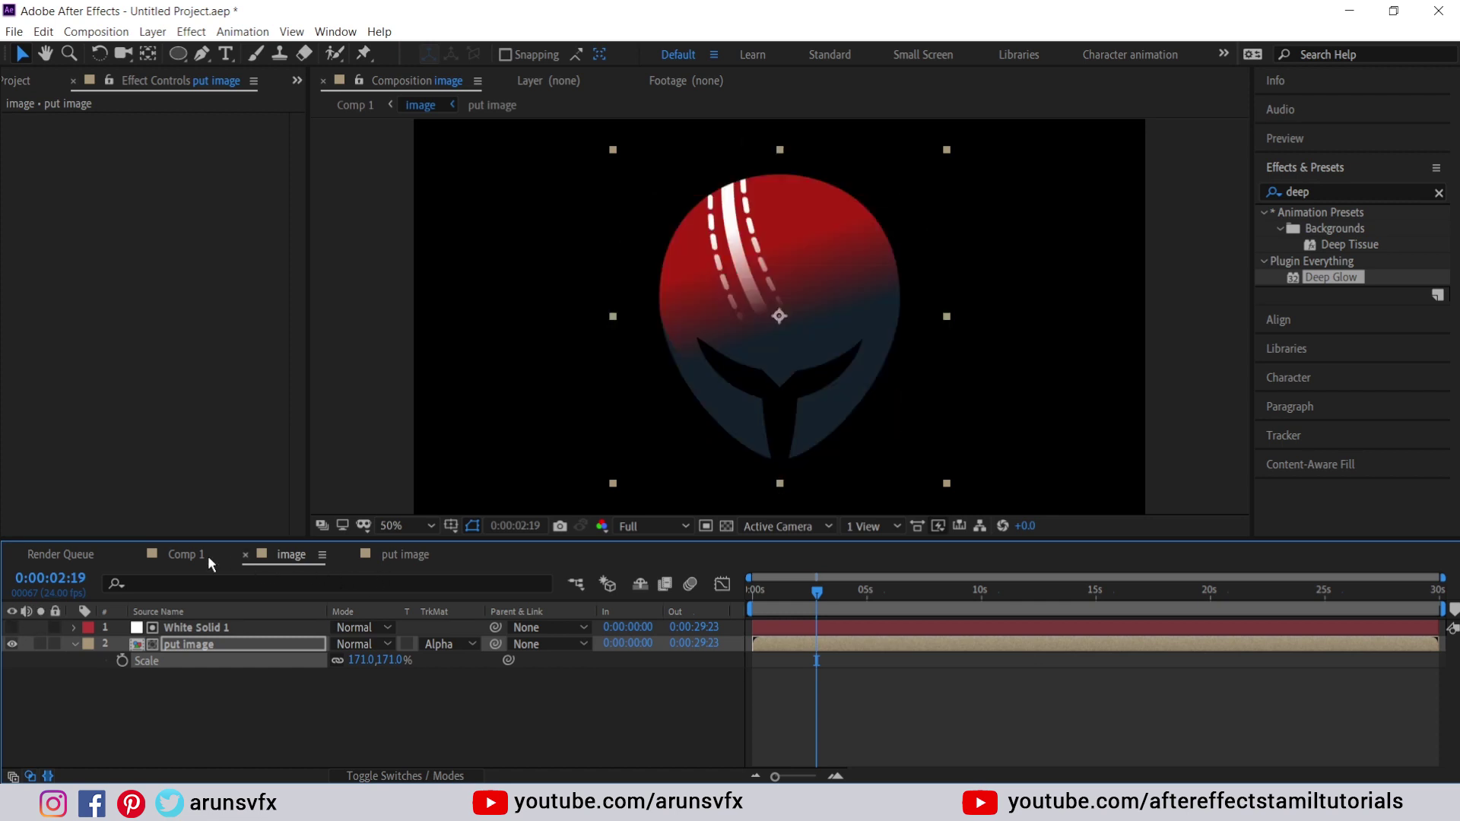
click(356, 106)
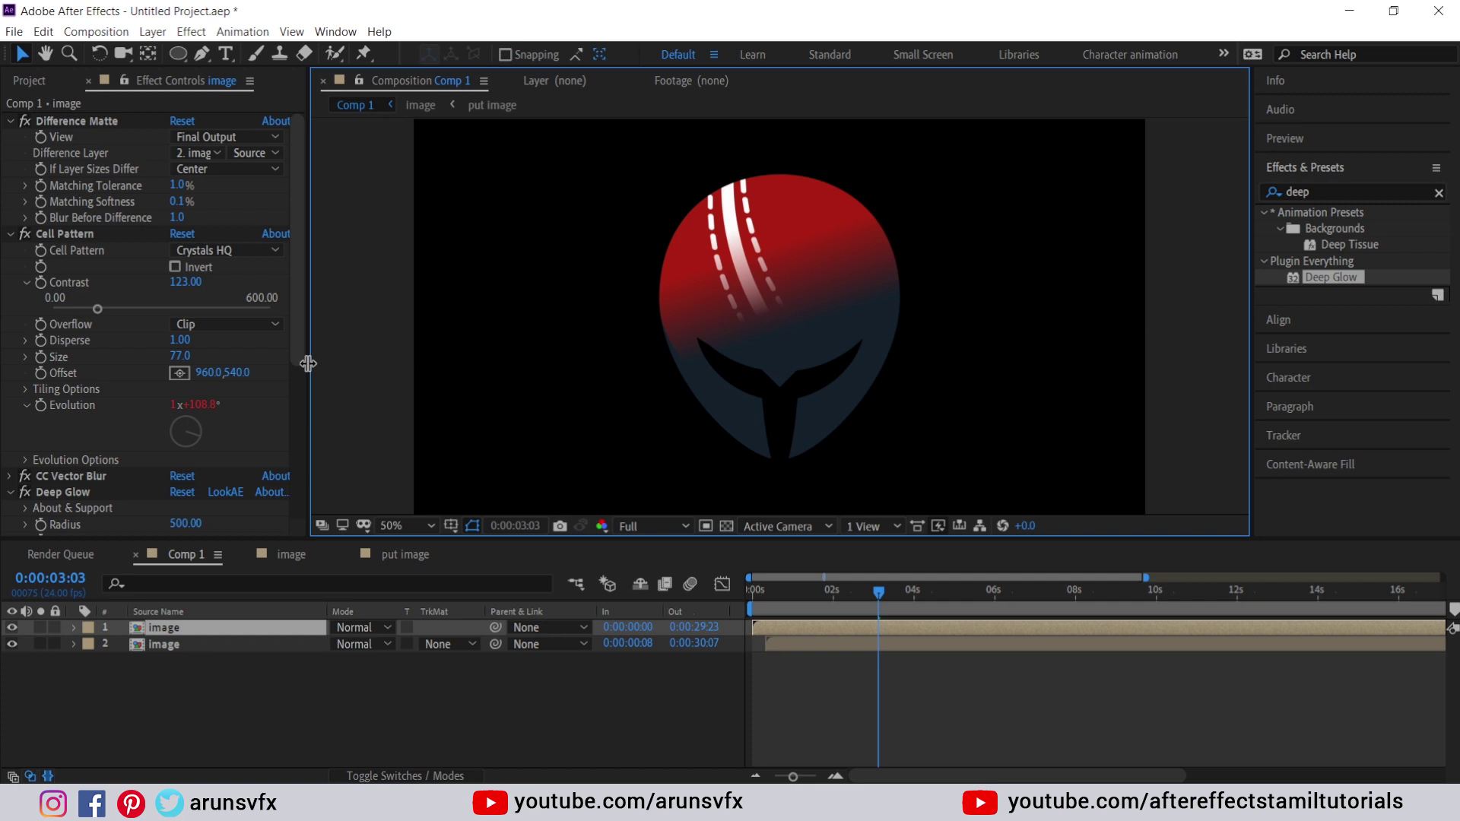
- Replay the reveal preview, then switch to the put image composition via the breadcrumb
key(space)
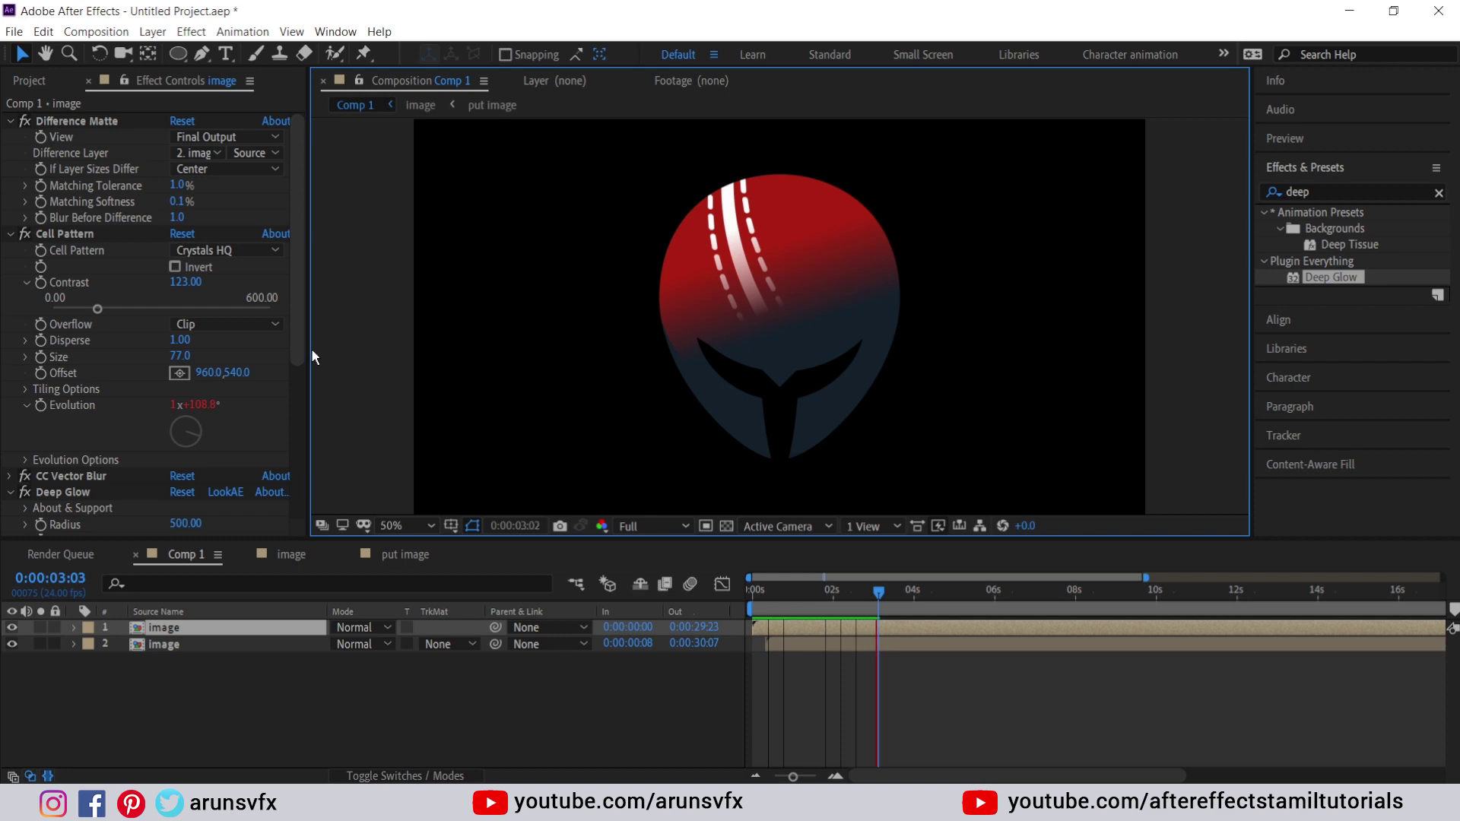
click(490, 106)
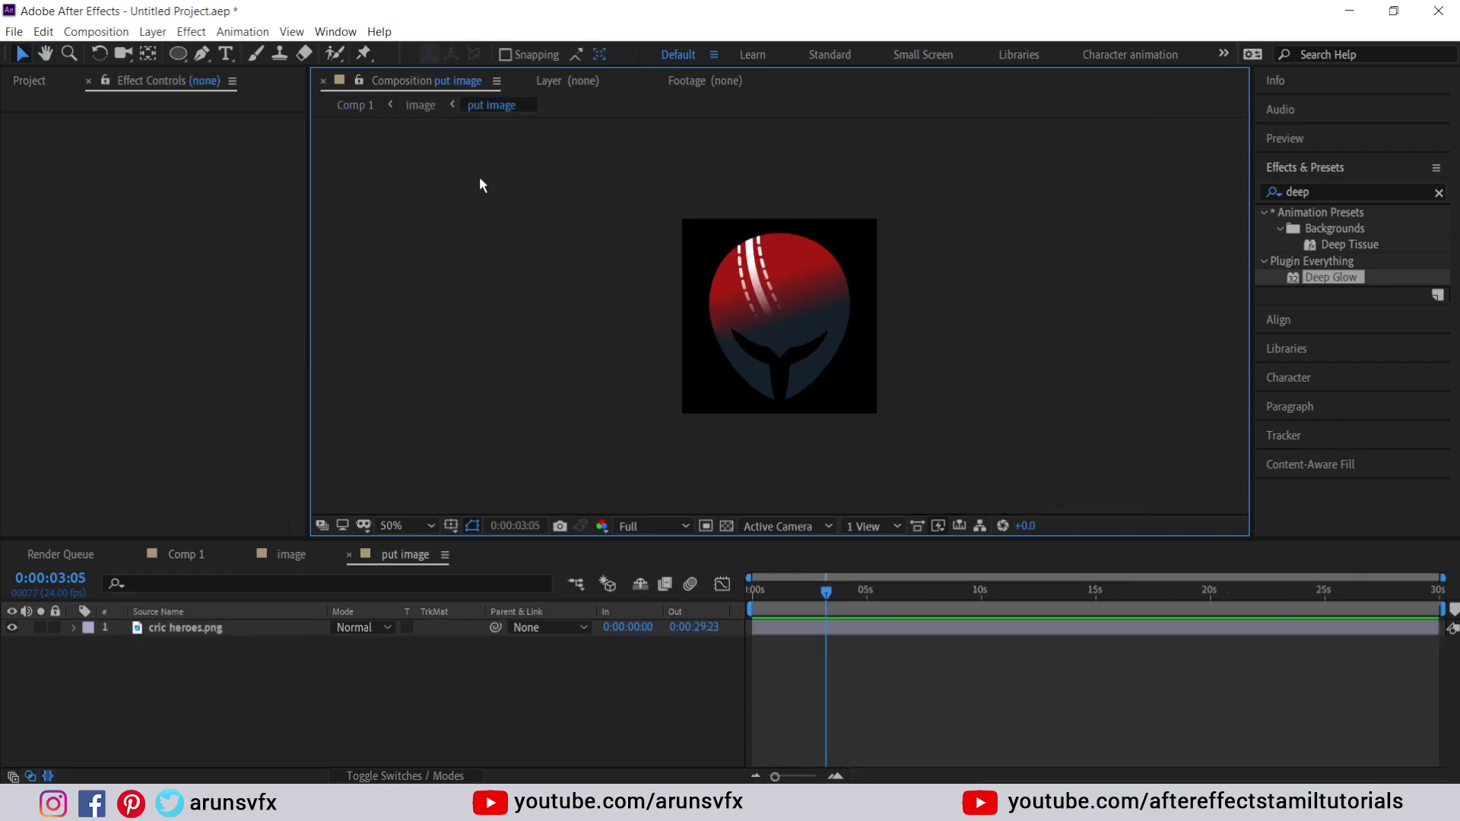
- Import Oxygen Cricket Club.jpg into the project
click(23, 84)
double_click(130, 426)
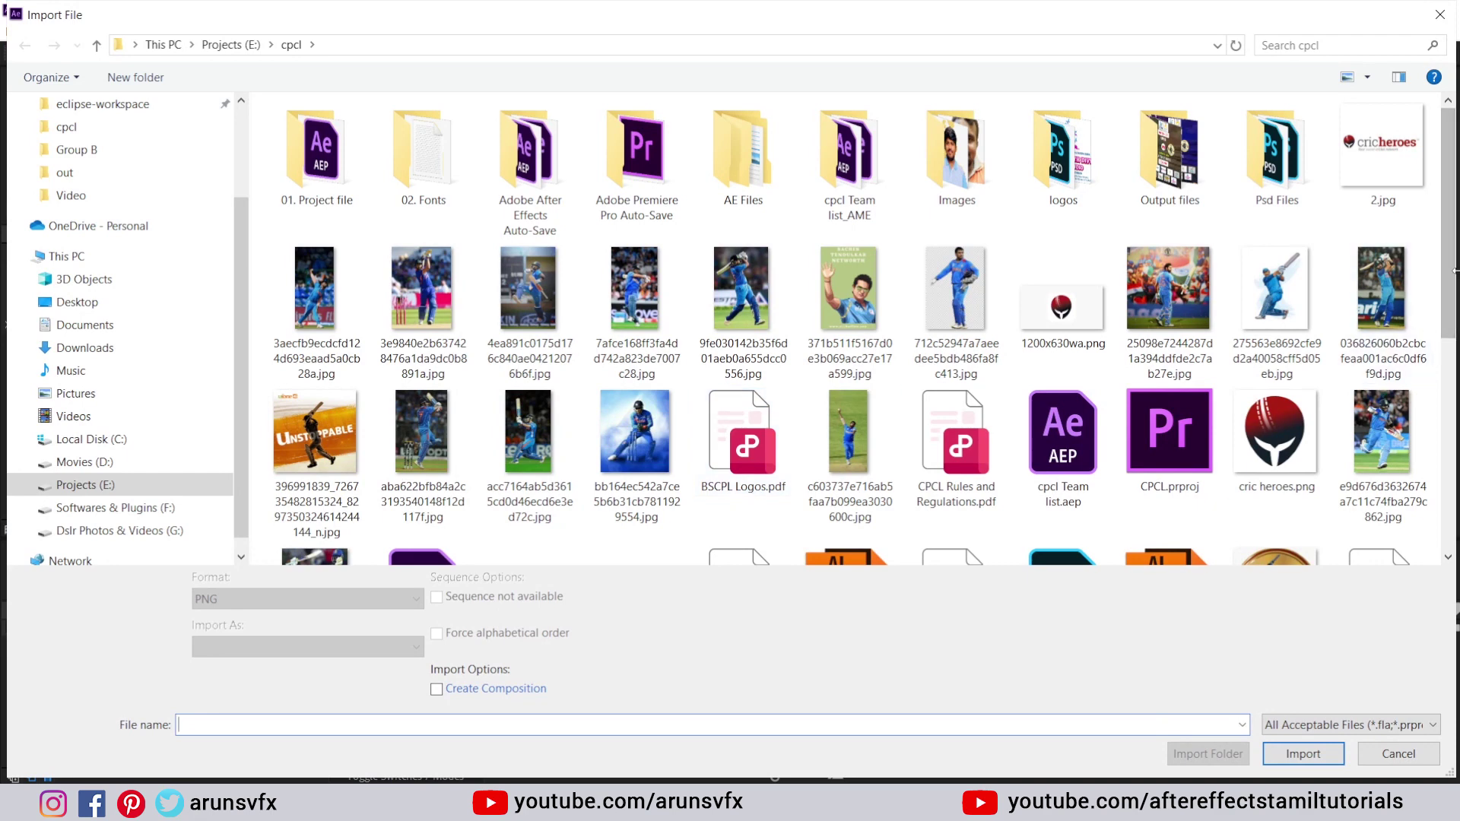
drag(1449, 270, 1450, 407)
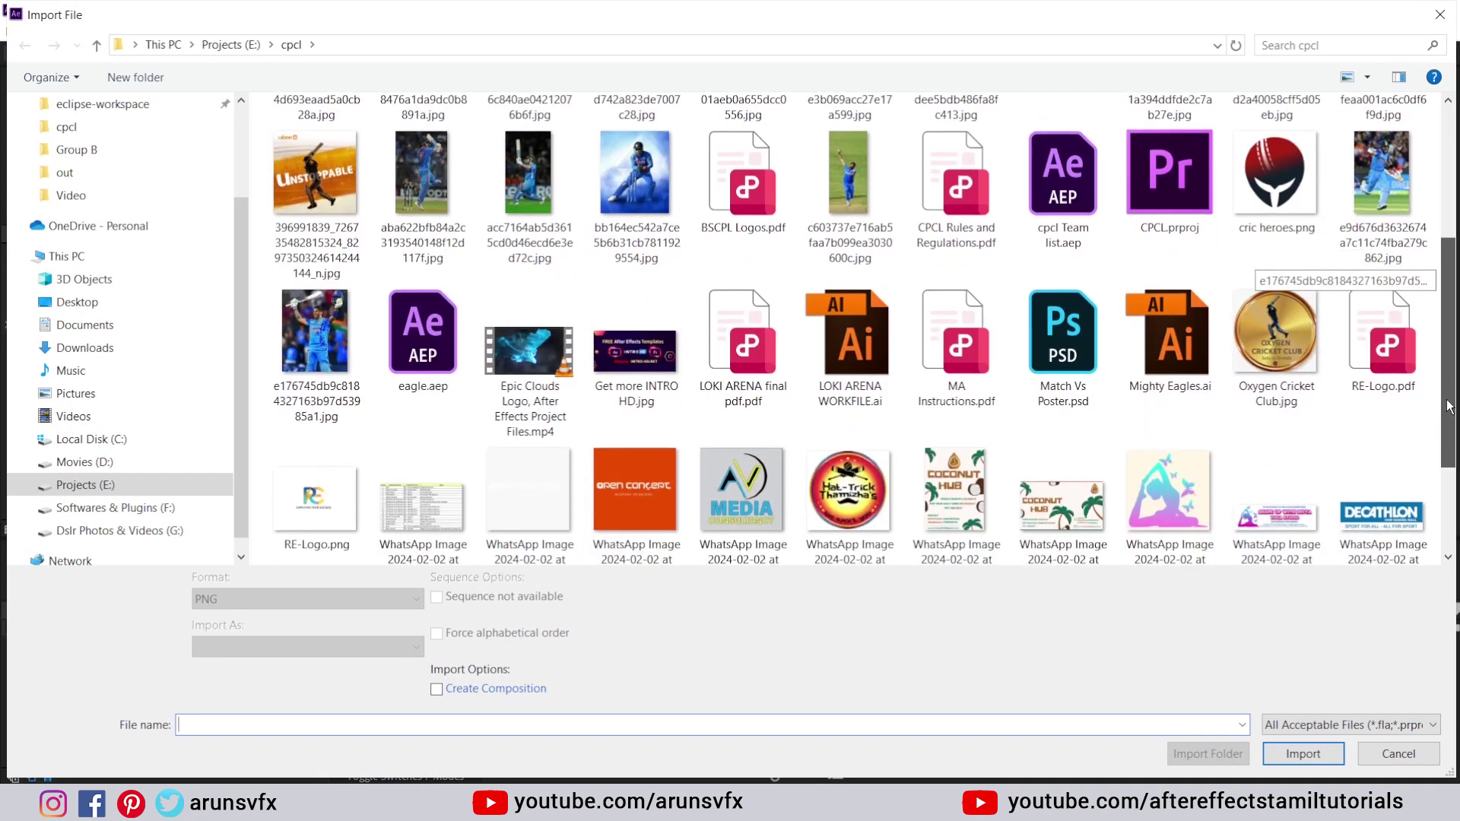
click(1275, 342)
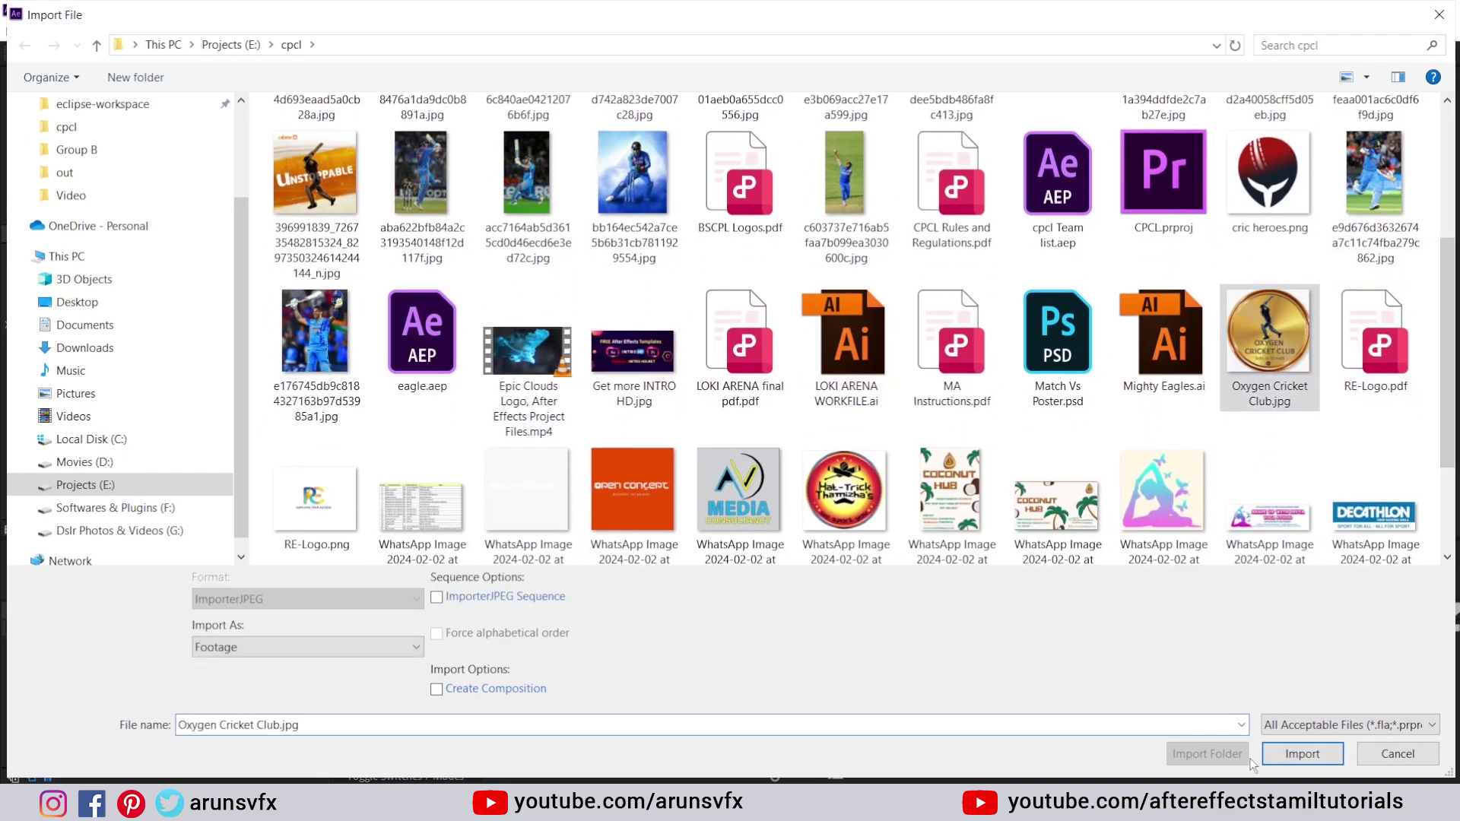
click(1302, 753)
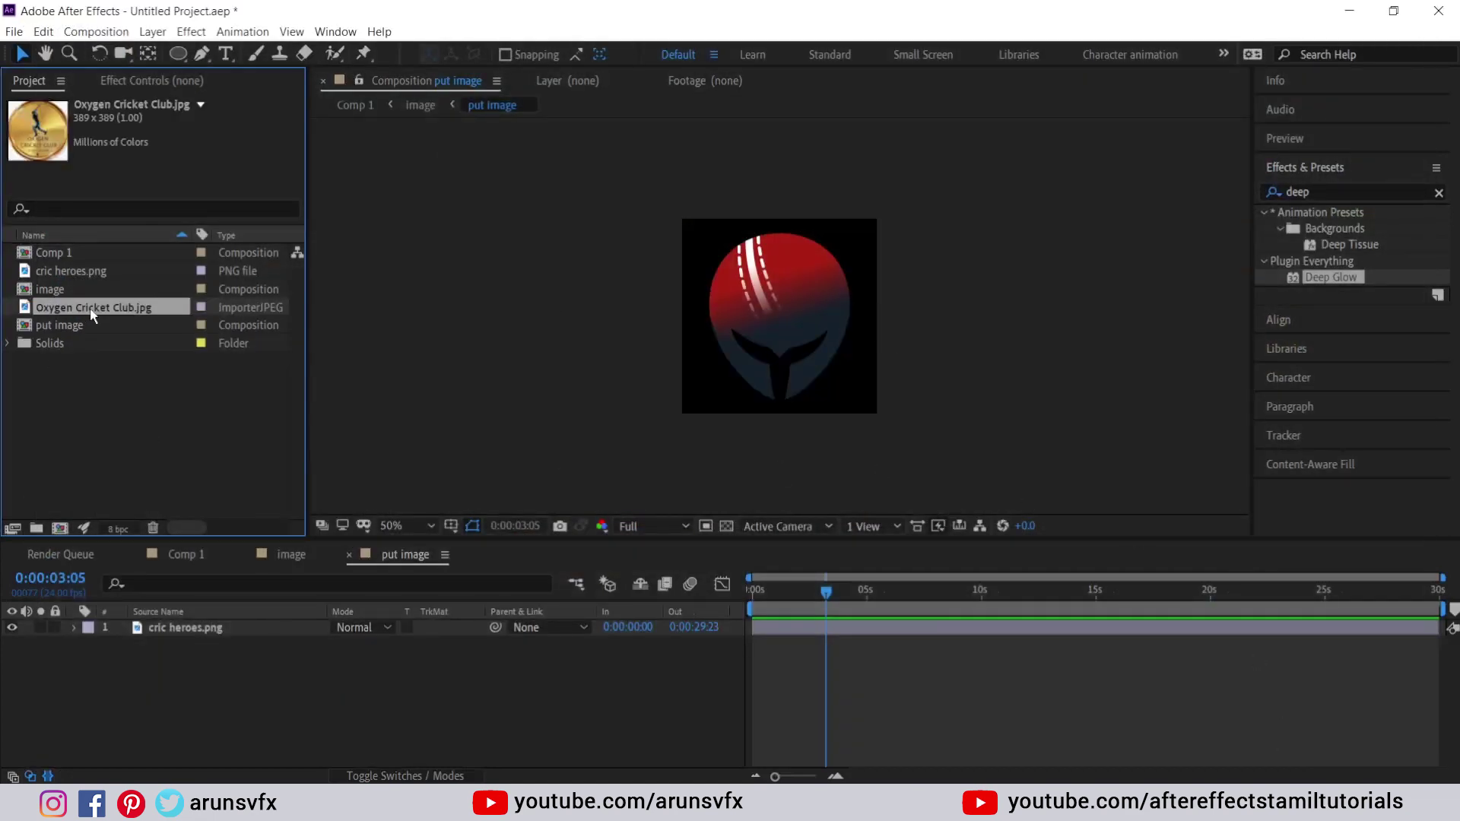
- Place the Oxygen Cricket Club logo in put image, circle-mask it, and hide the cric heroes layer
drag(92, 315, 177, 620)
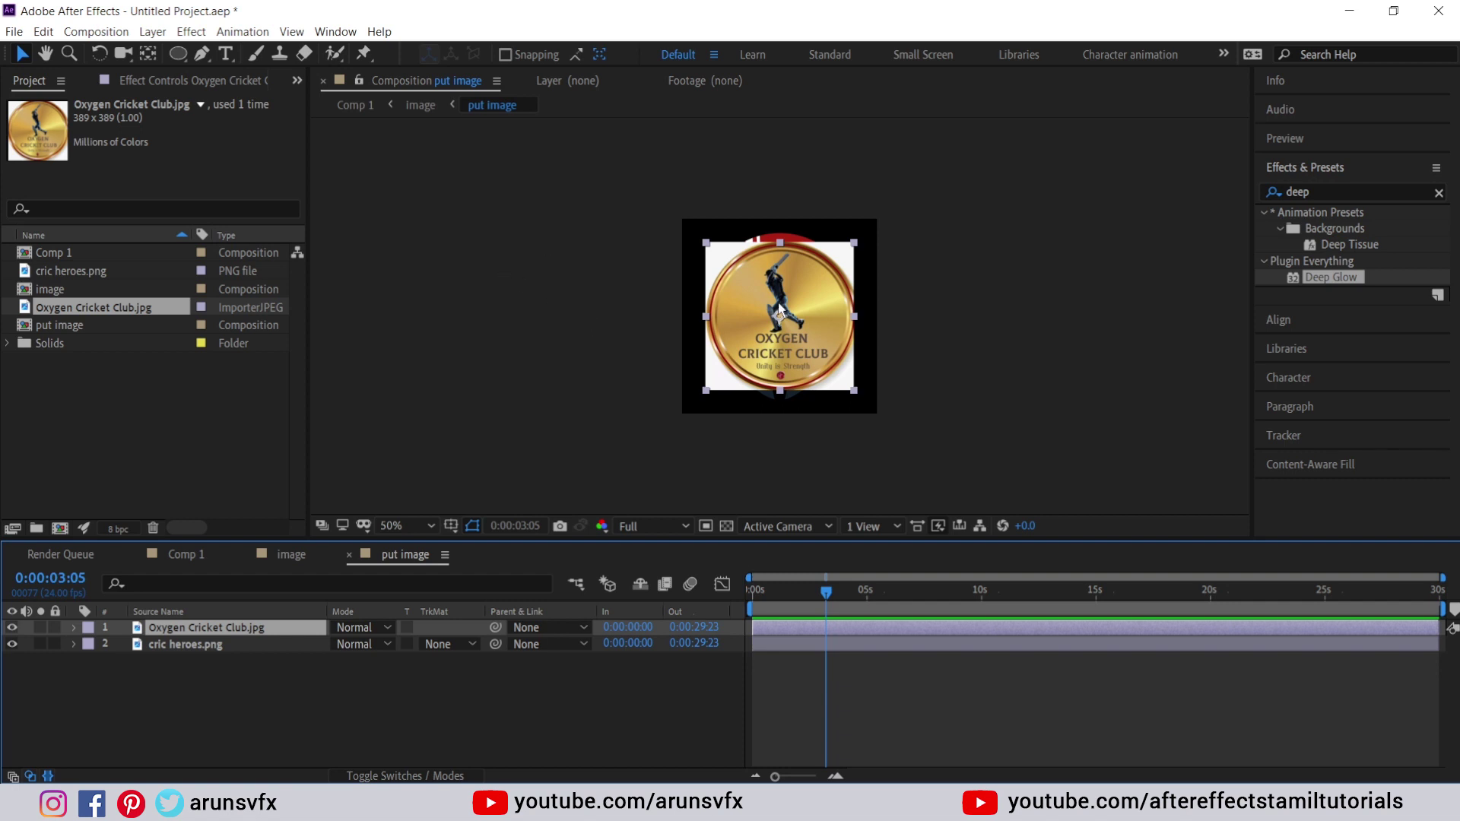
double_click(174, 57)
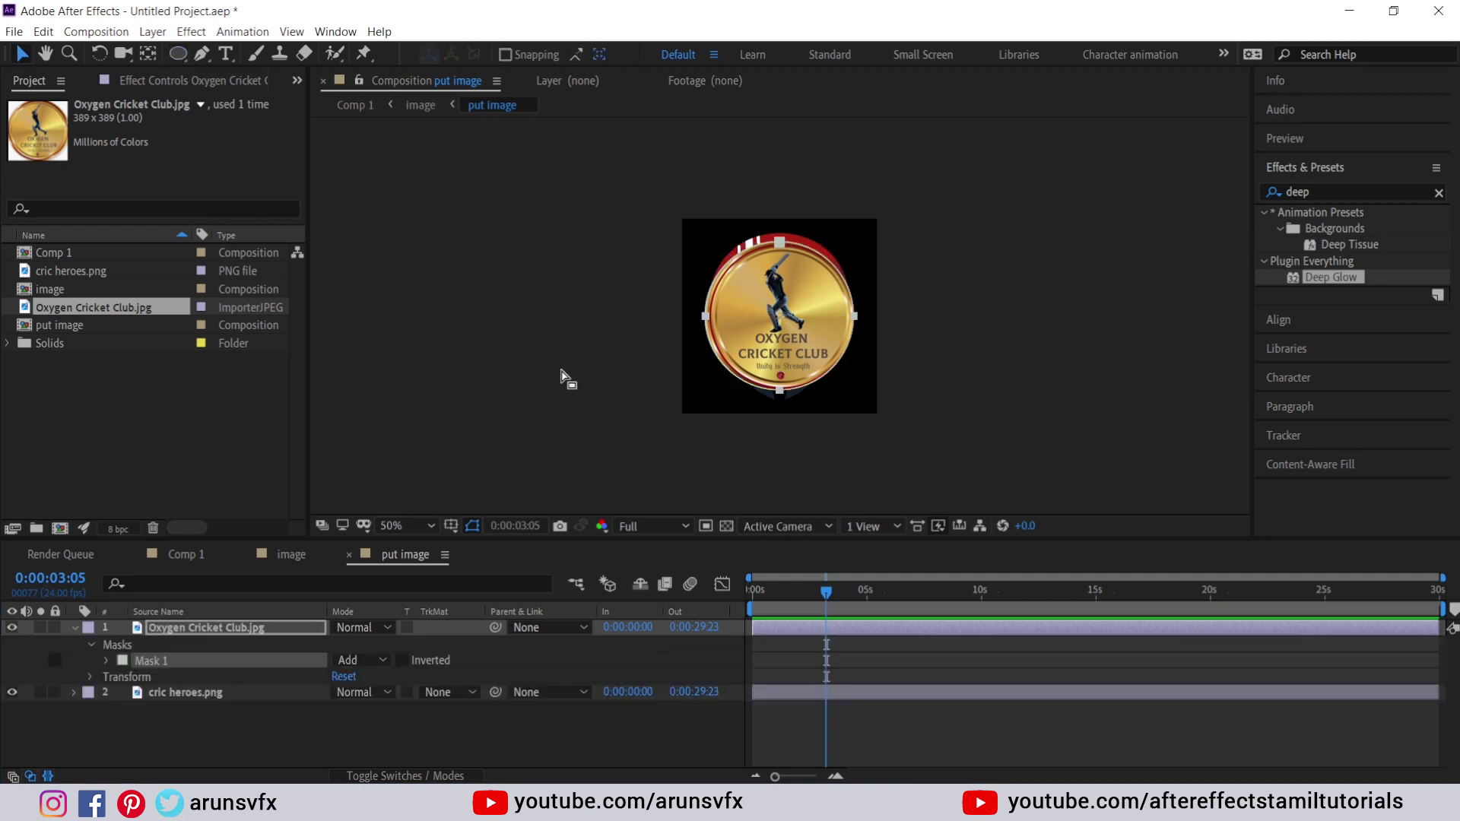
click(504, 750)
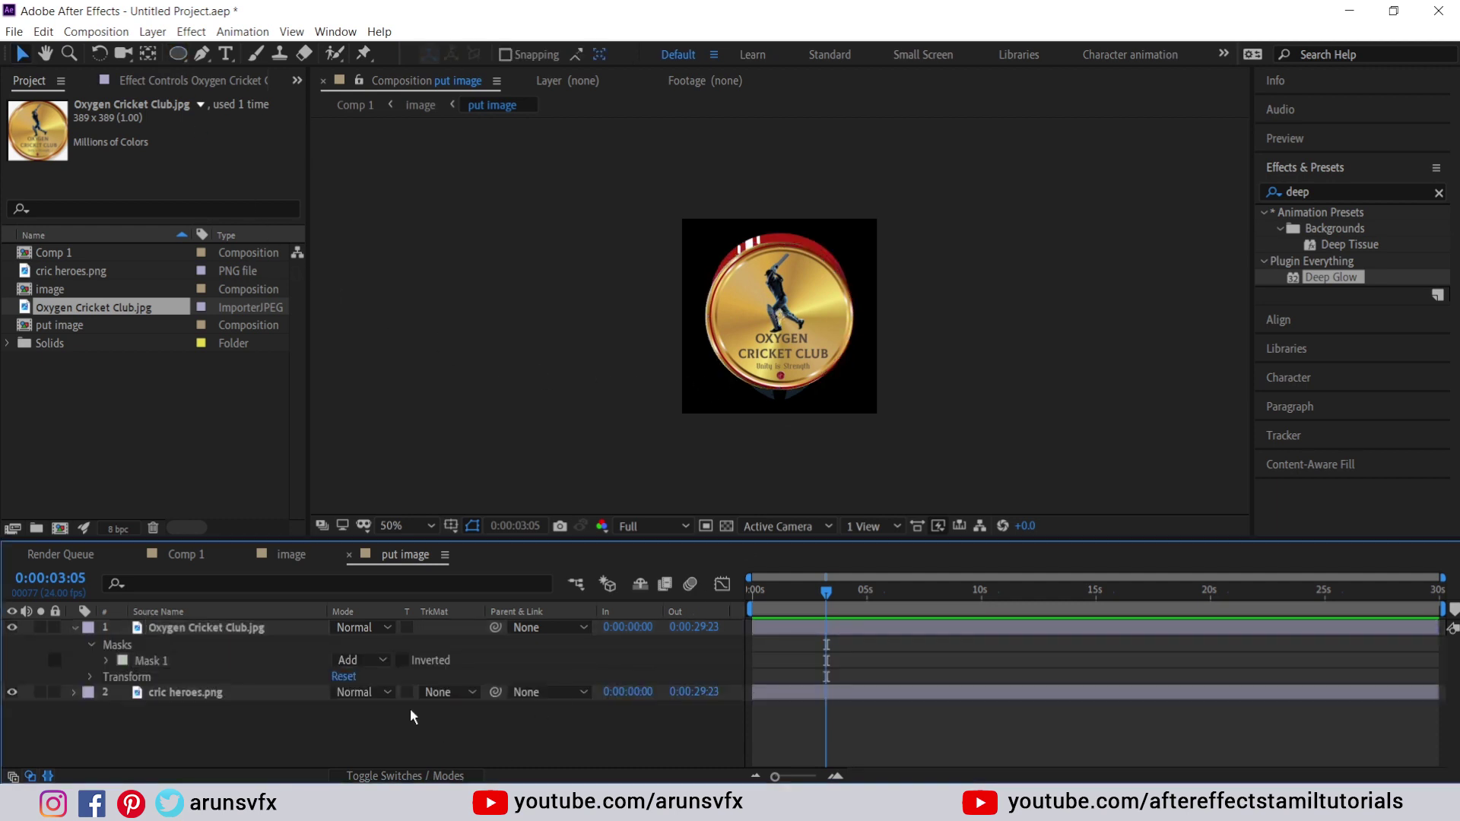
click(11, 693)
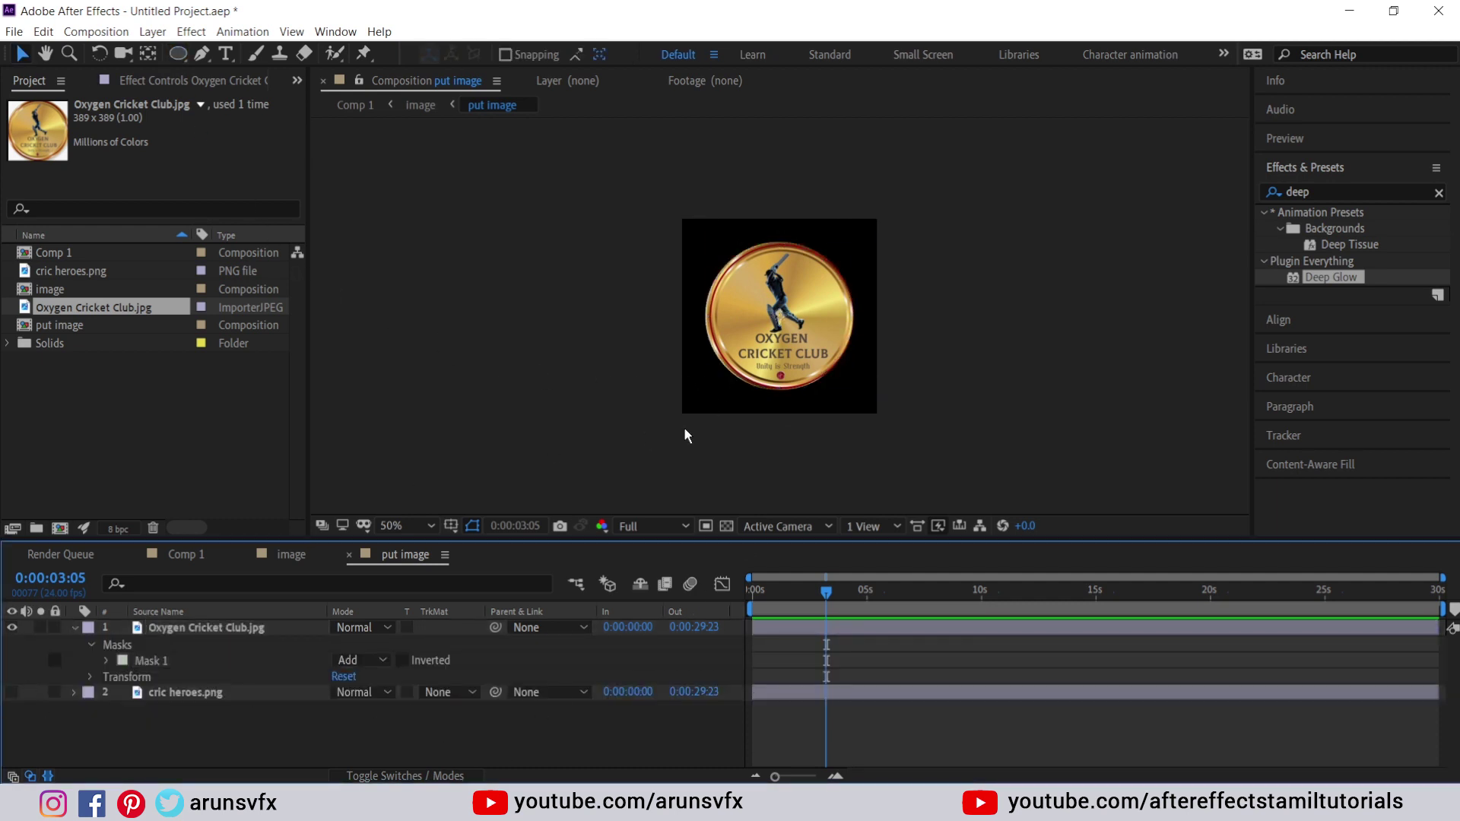
click(419, 106)
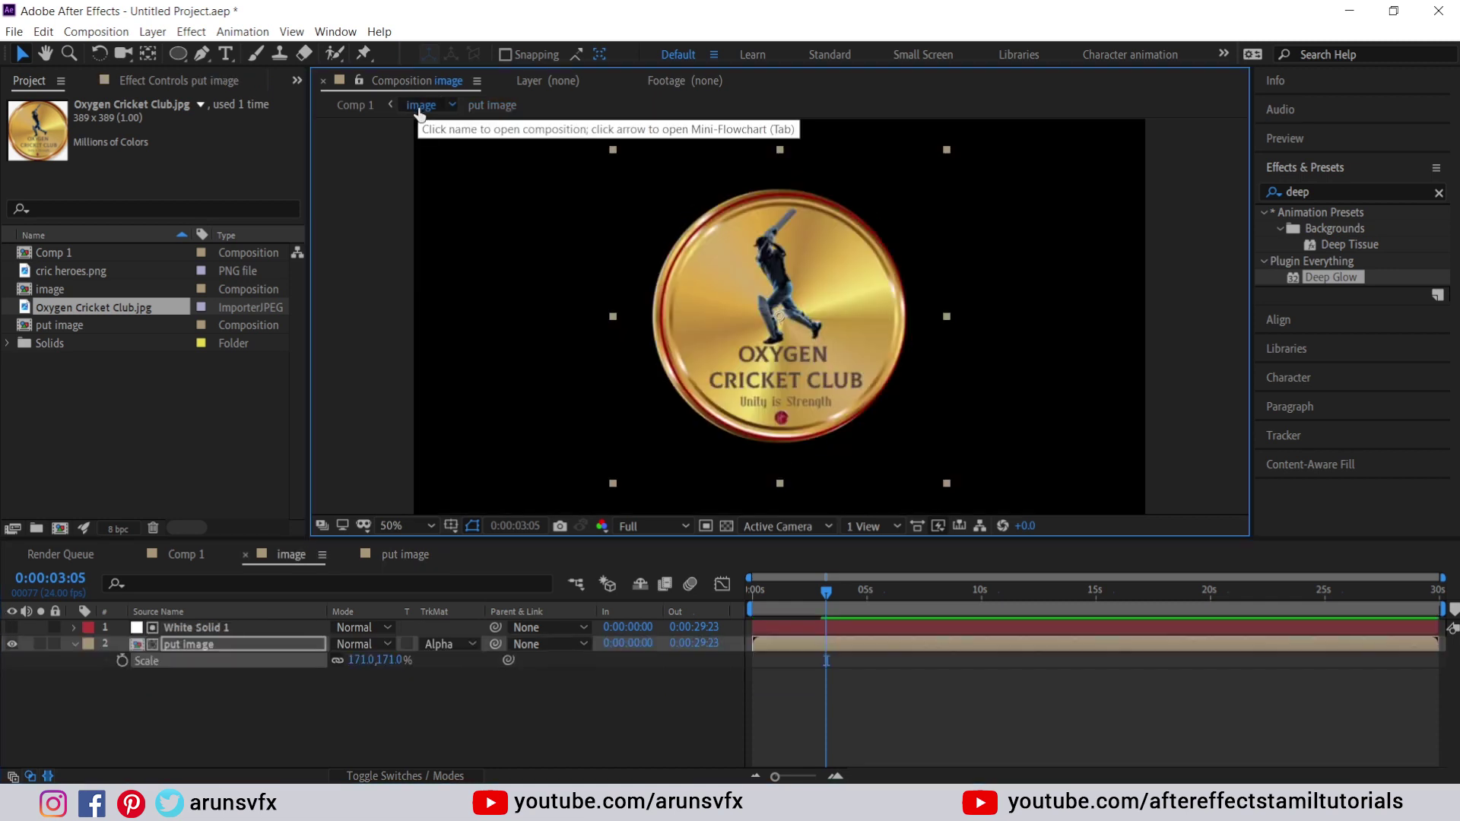
- Preview the image comp and Comp 1 reveal, then park at 0:00:01:21 mid-reveal
key(space)
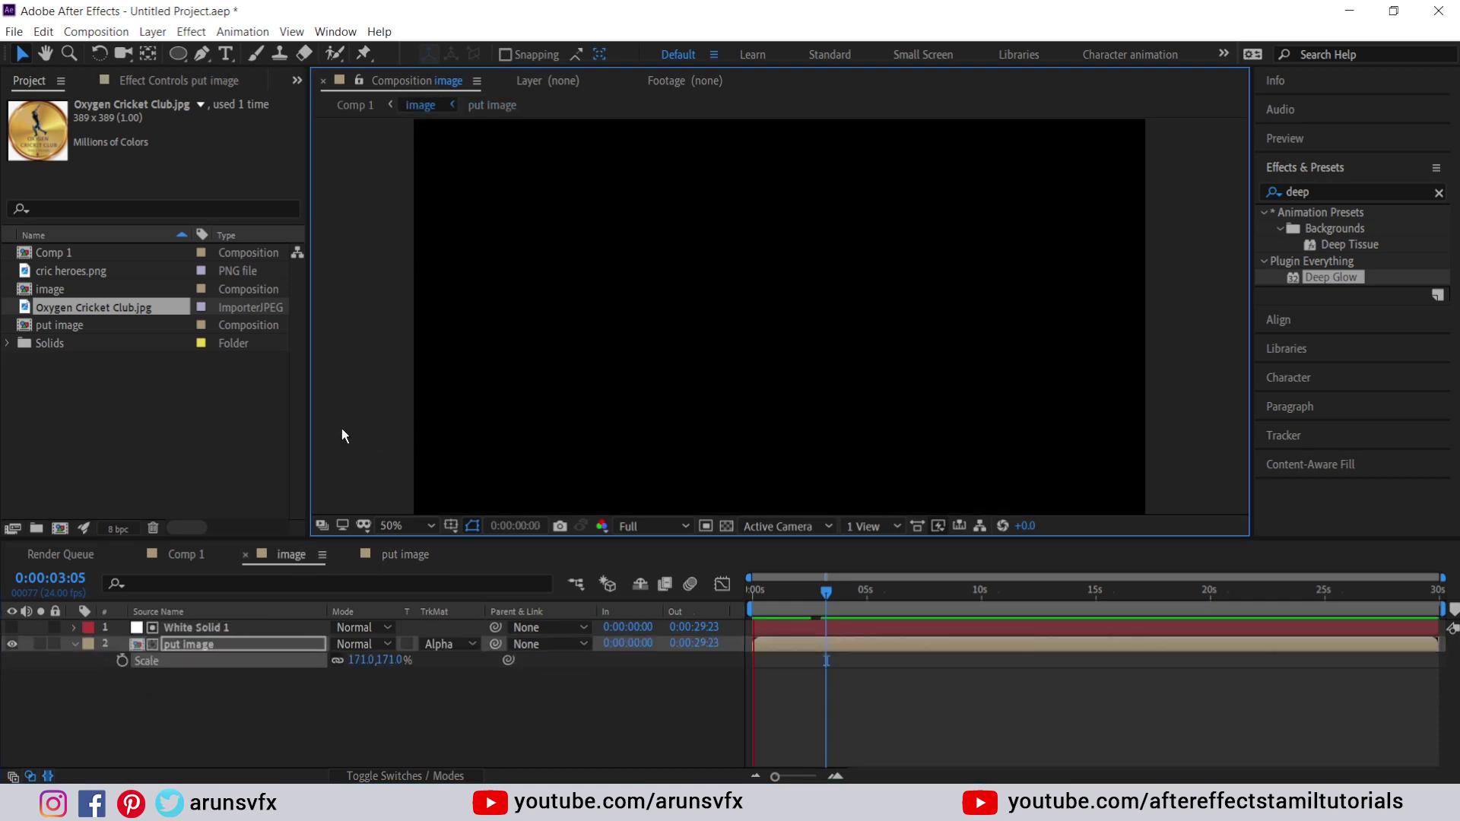
click(354, 112)
key(space)
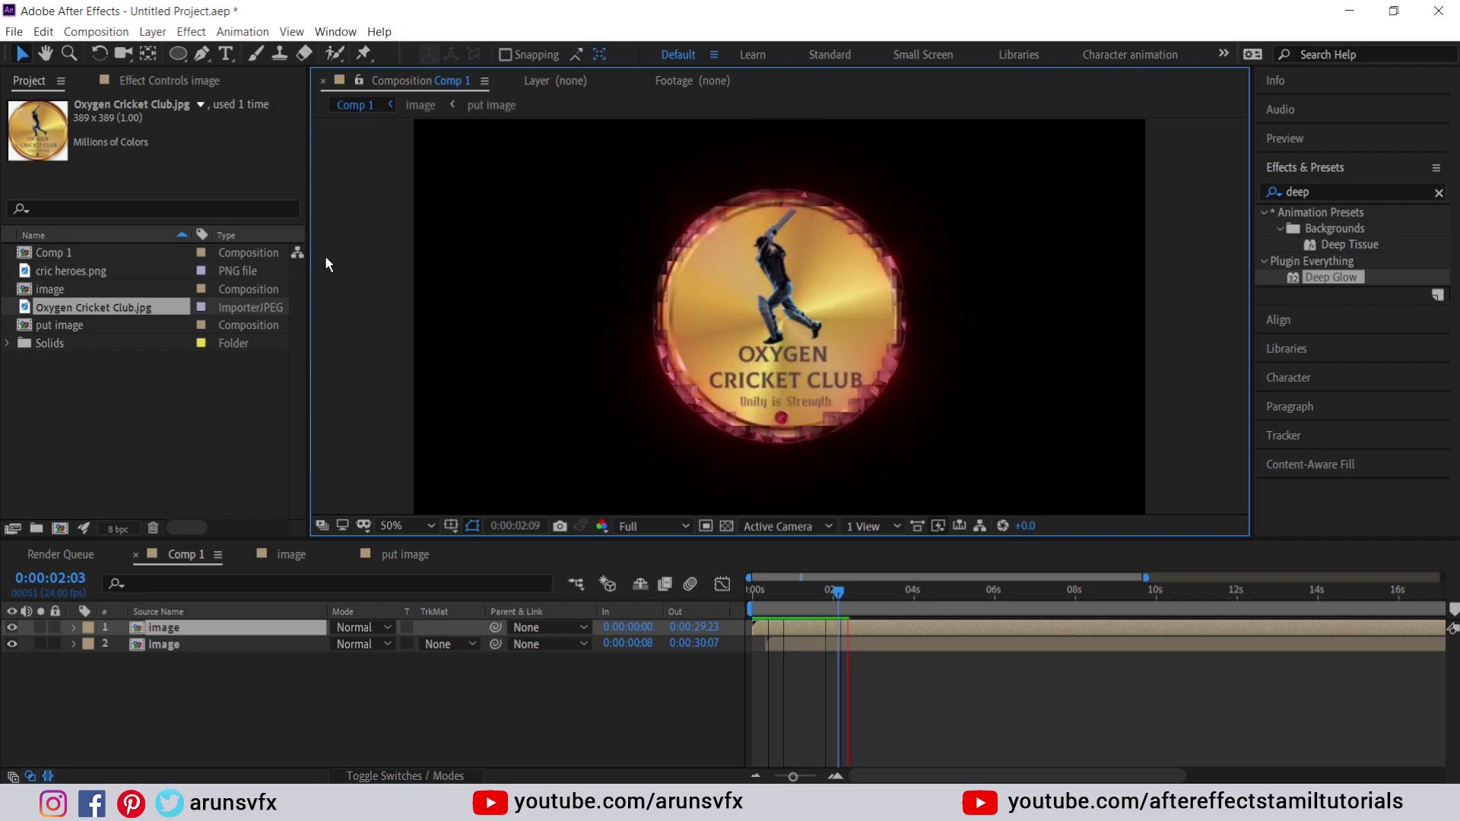
key(space)
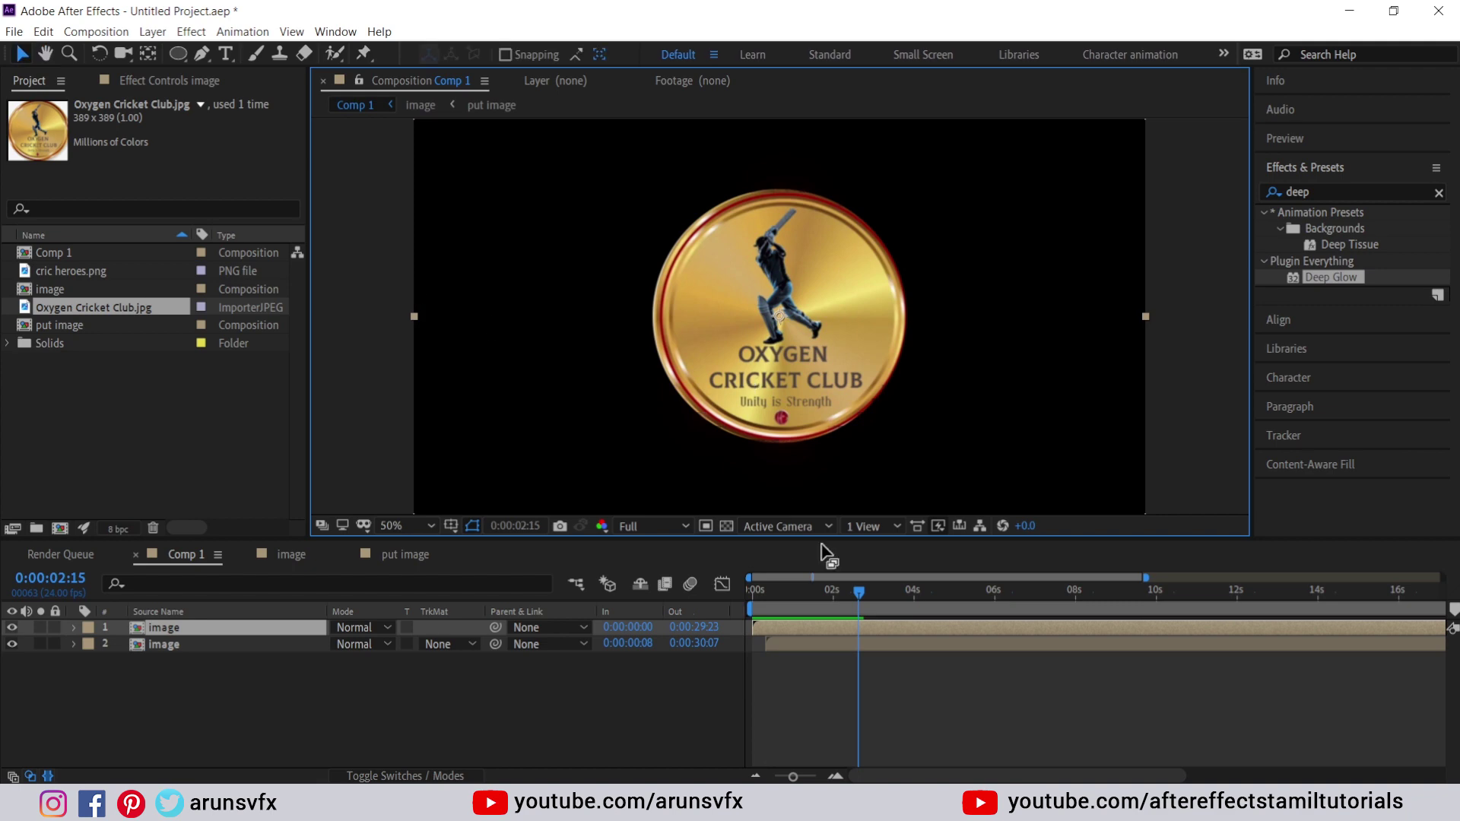
drag(858, 592, 829, 592)
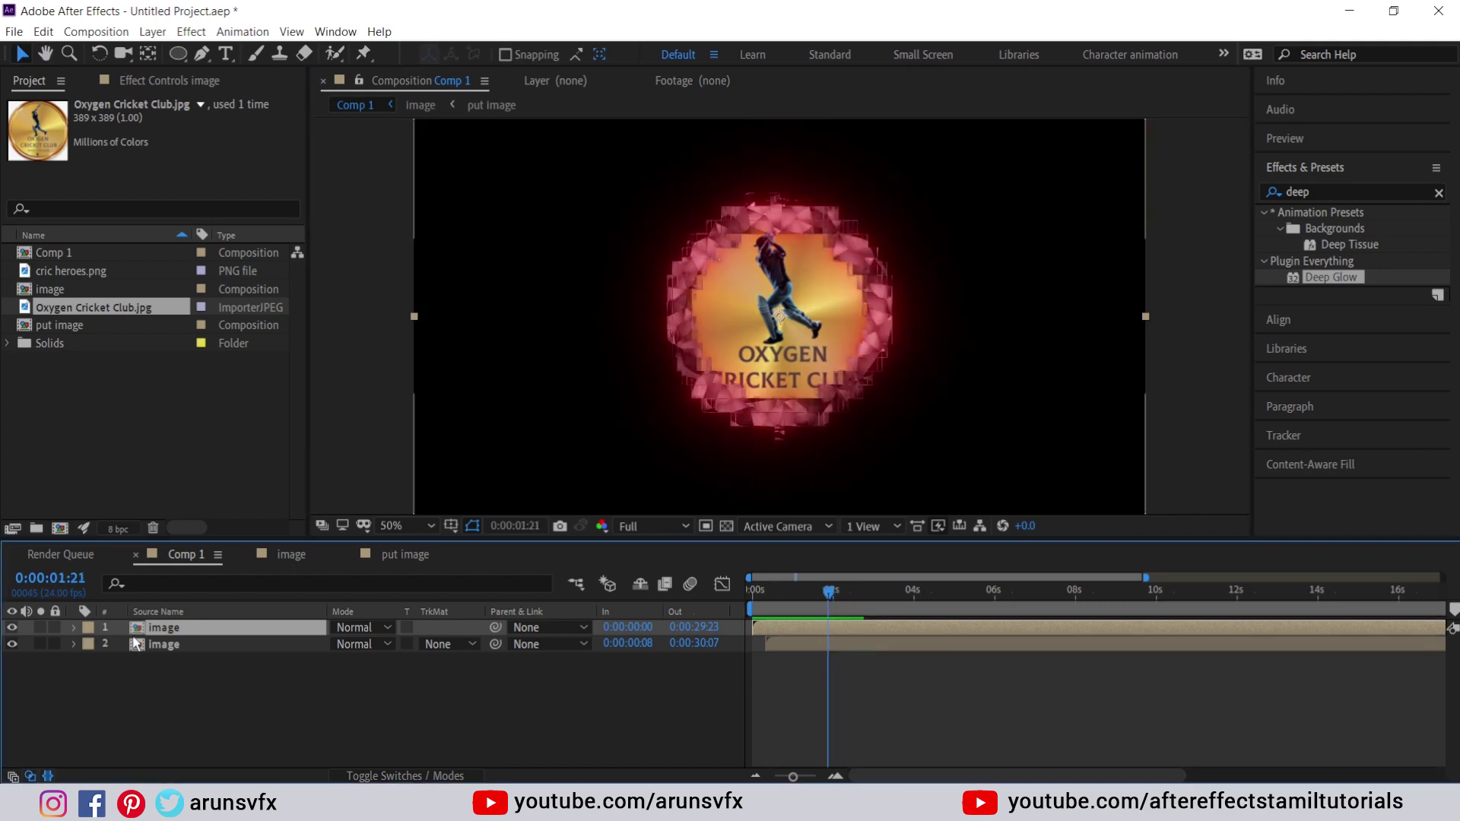
- Select White Solid 1 in the image comp, return to Comp 1, and show the image layer's Effect Controls
click(417, 106)
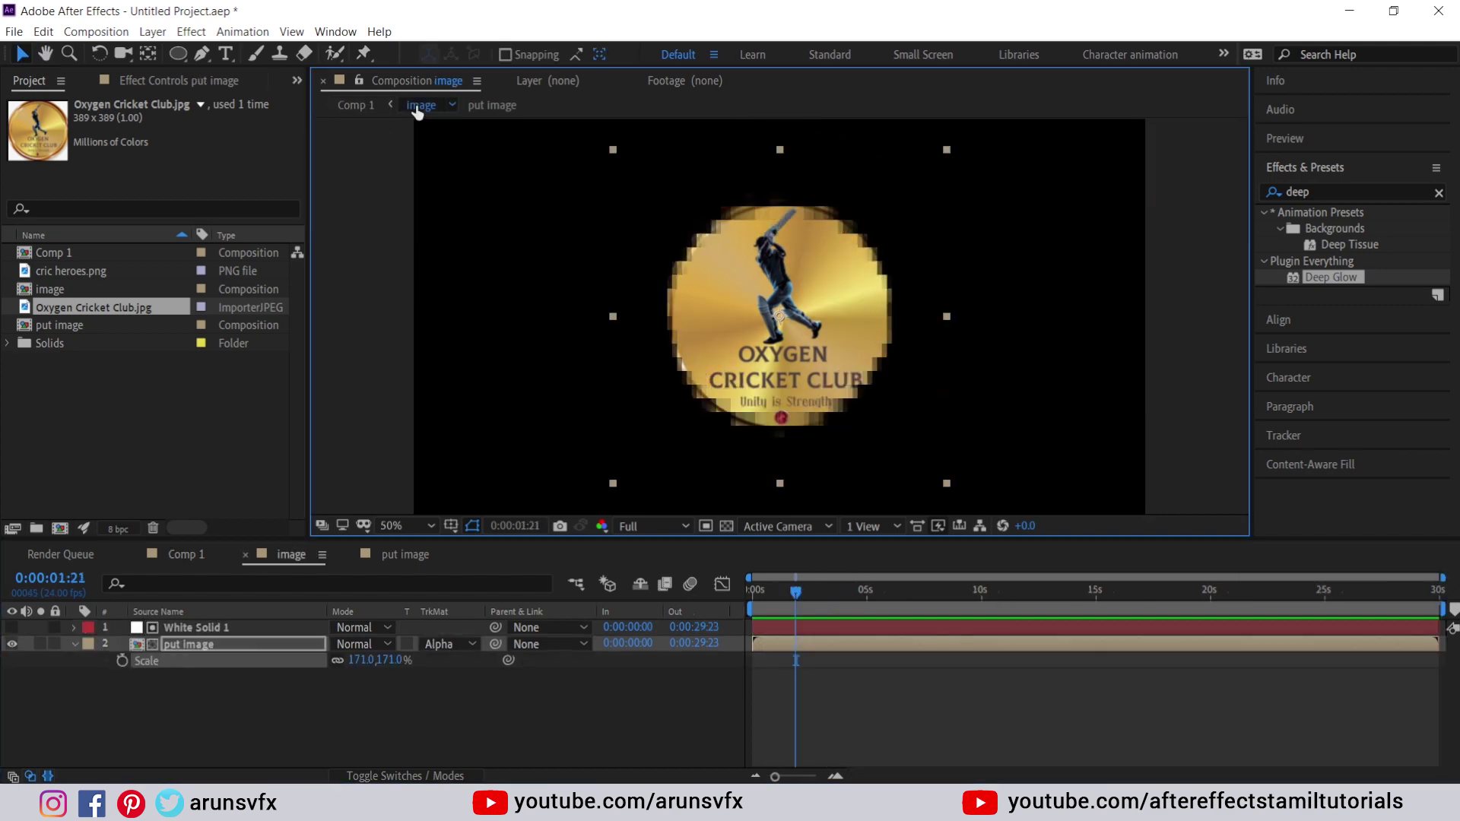
click(217, 628)
key(shift+Escape)
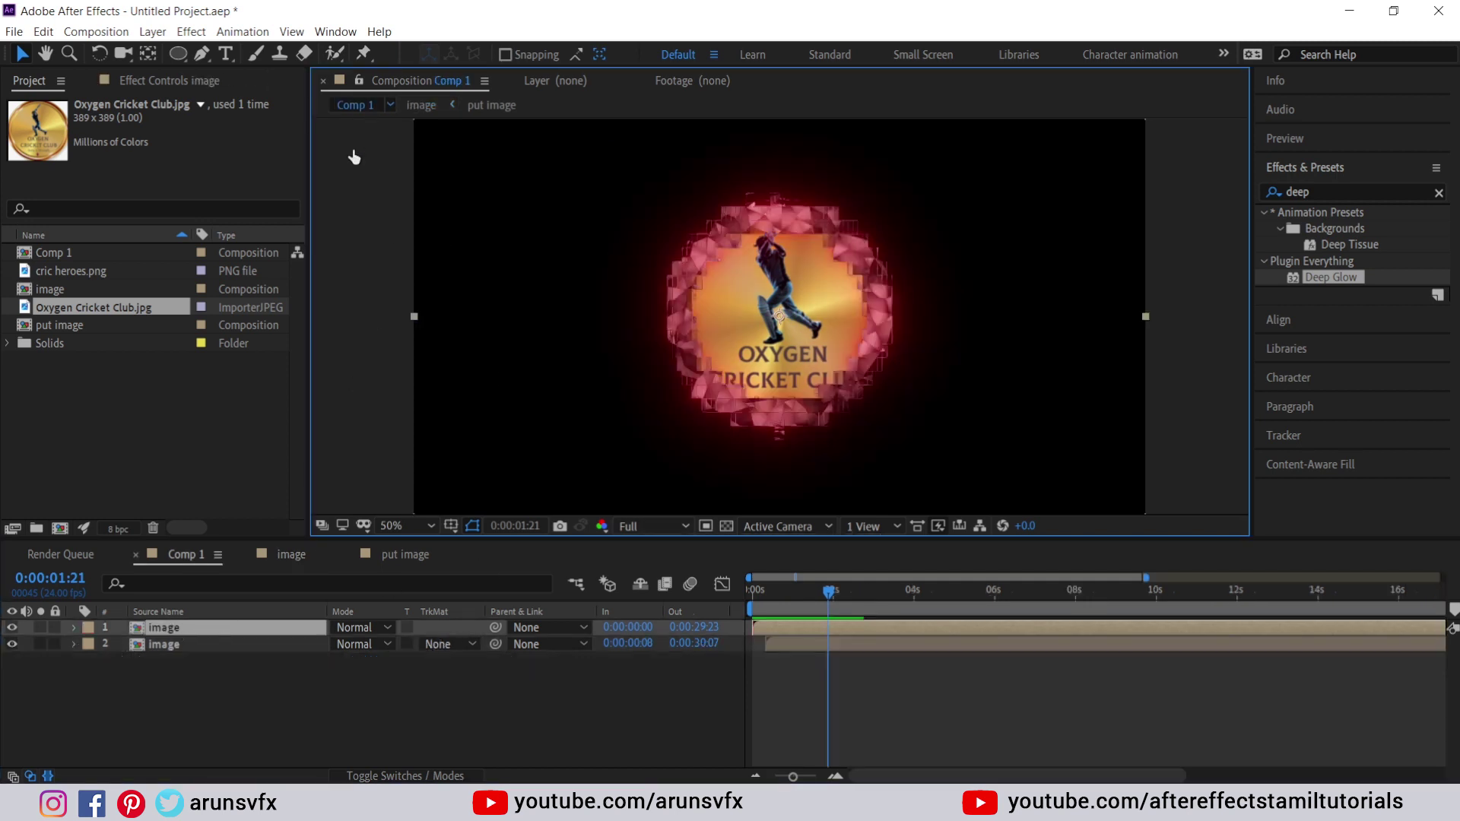
click(143, 84)
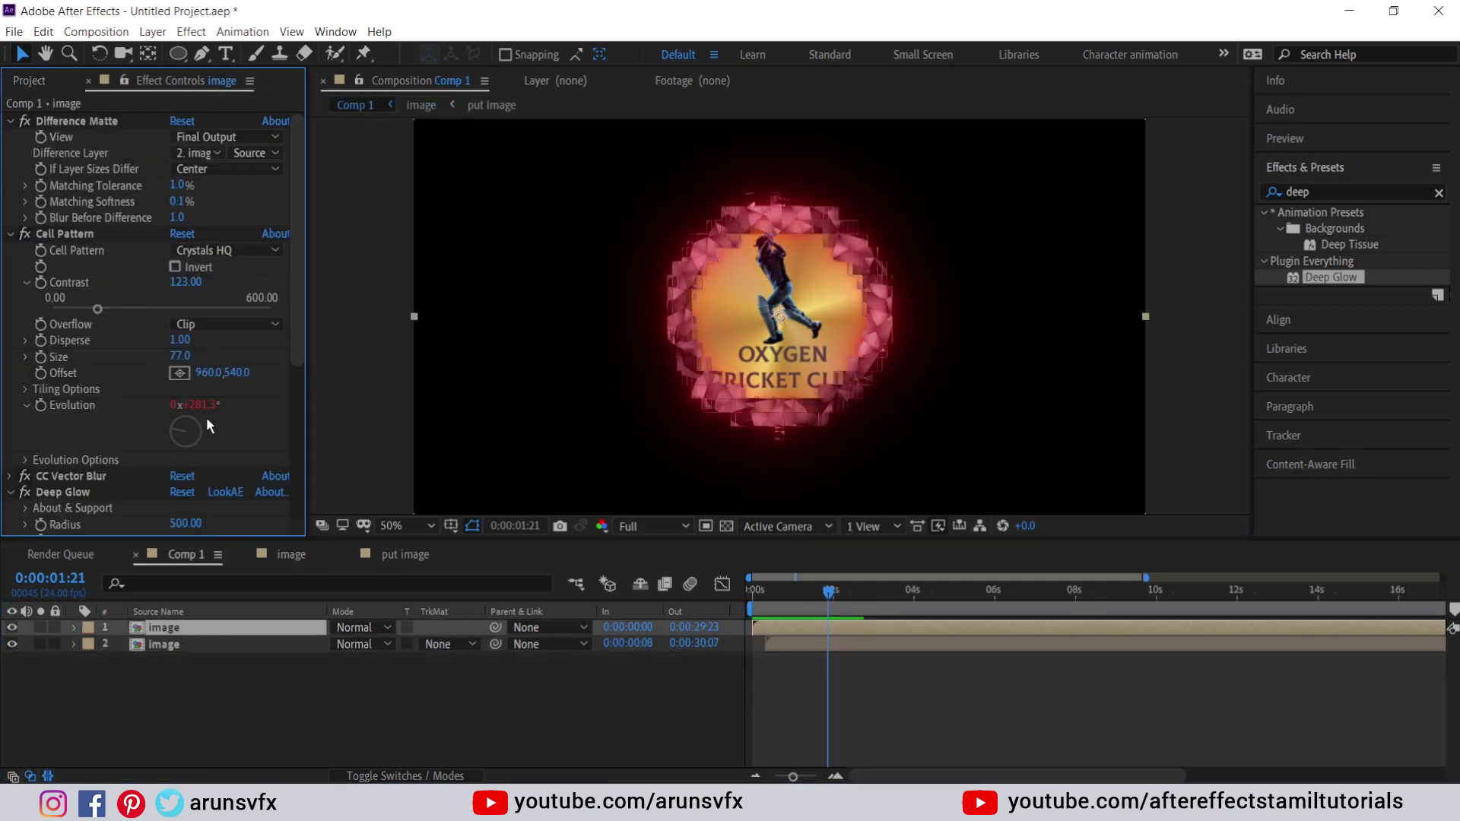
- Set the Deep Glow tint colour to gold FFAE00 and preview the gold glow
scroll(207, 417, down, 5)
click(187, 431)
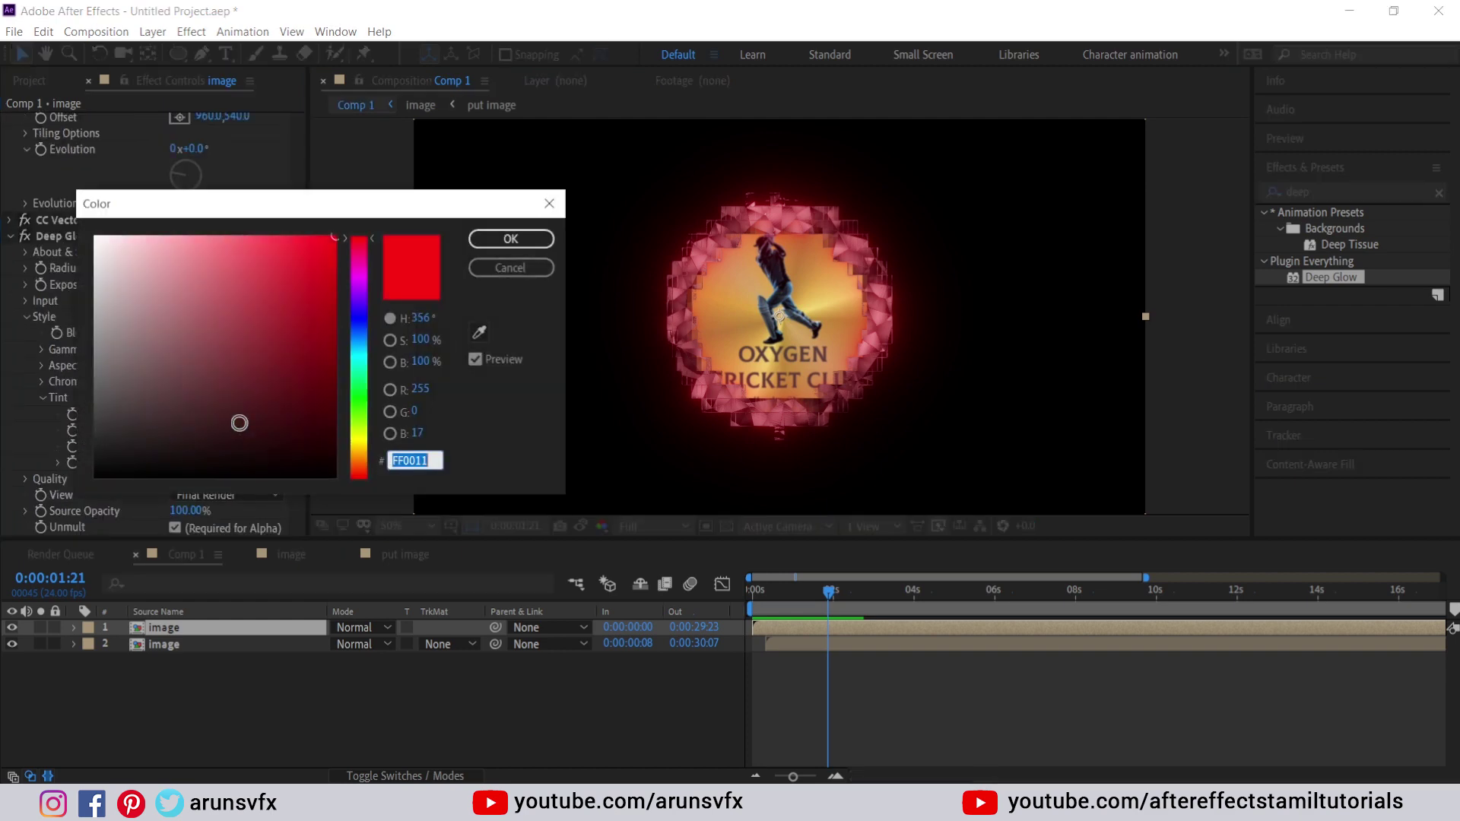
drag(368, 351, 352, 451)
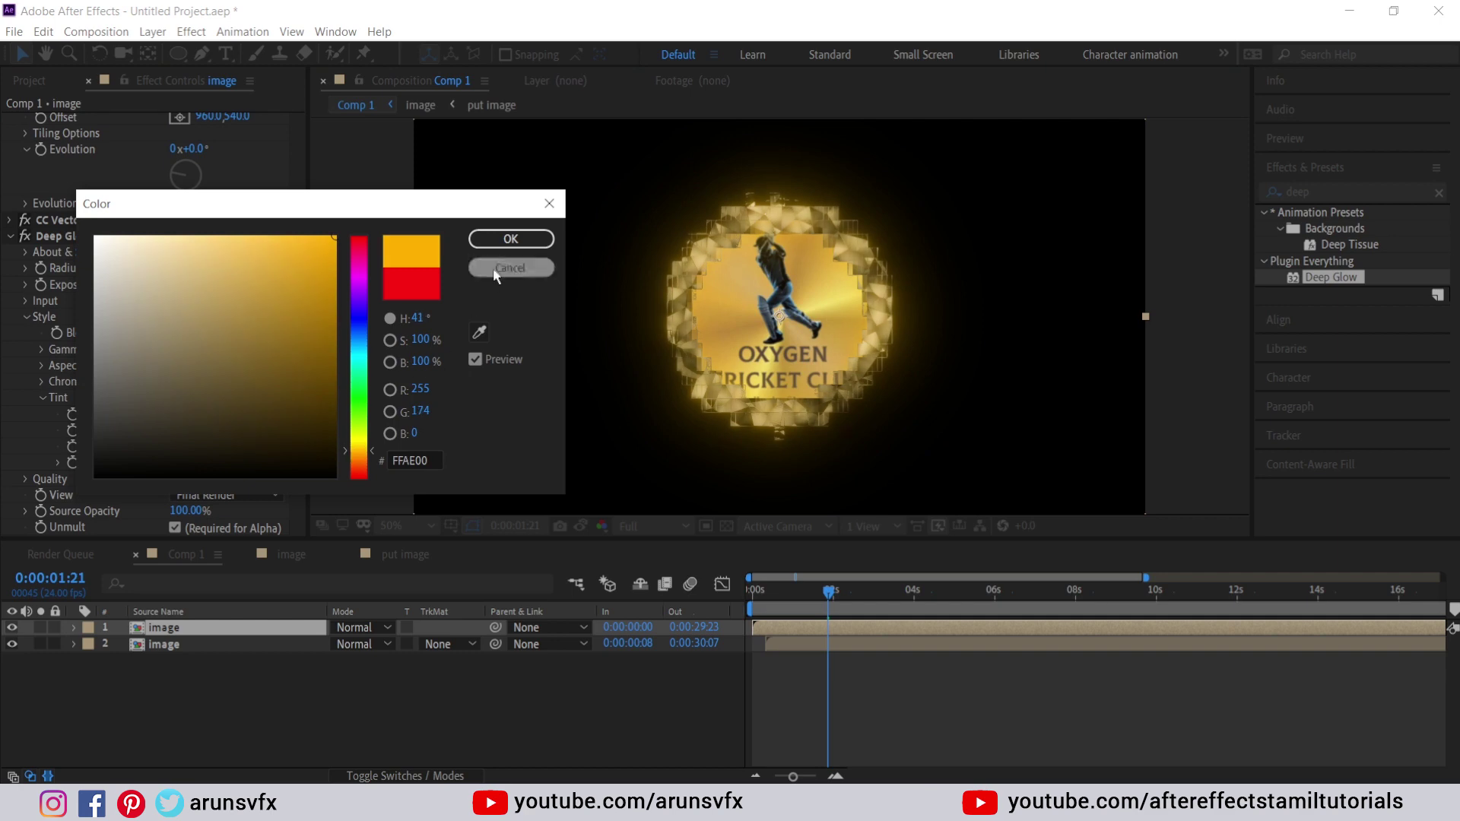
click(501, 240)
click(498, 701)
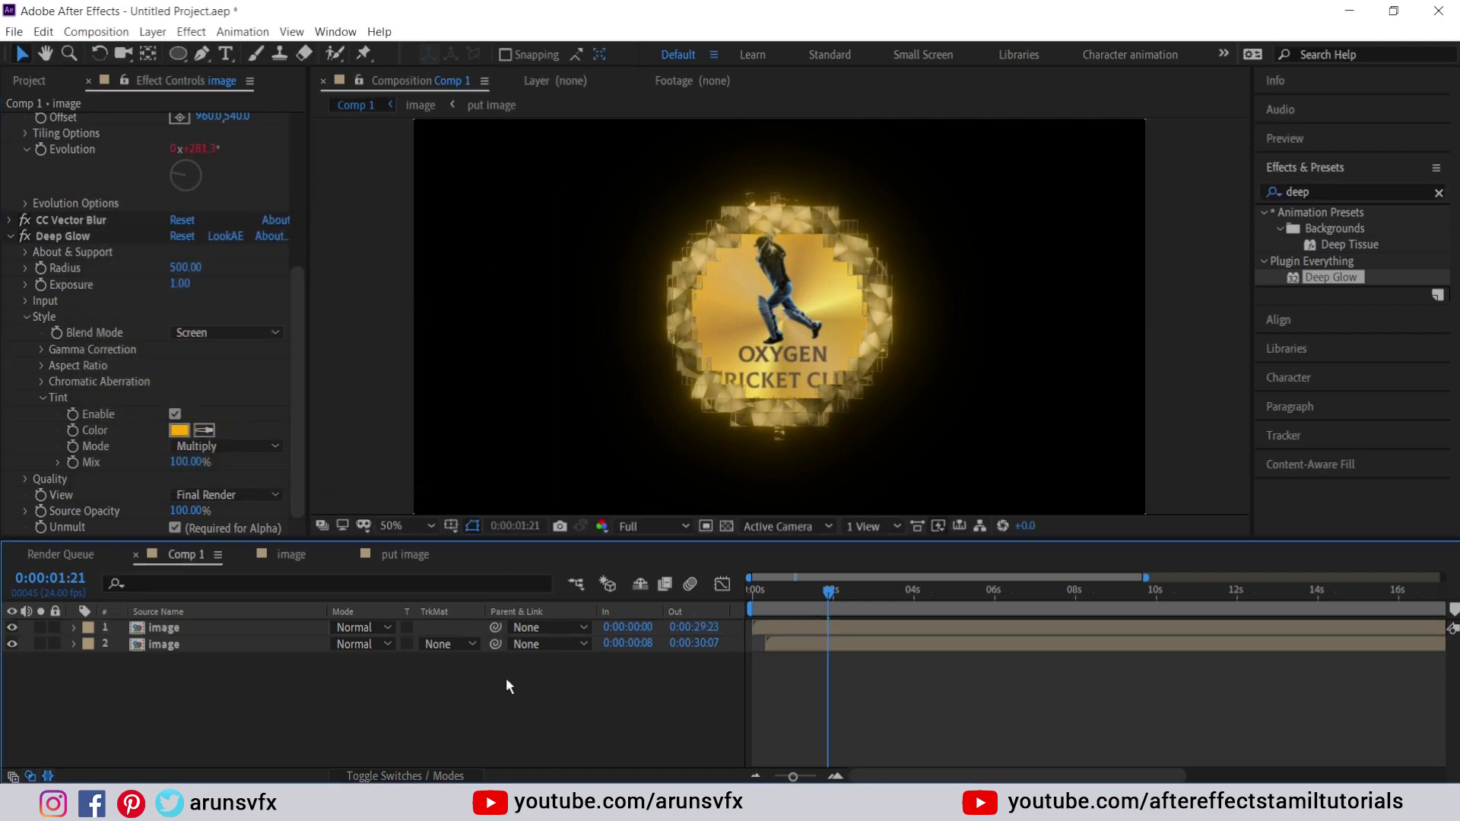
key(space)
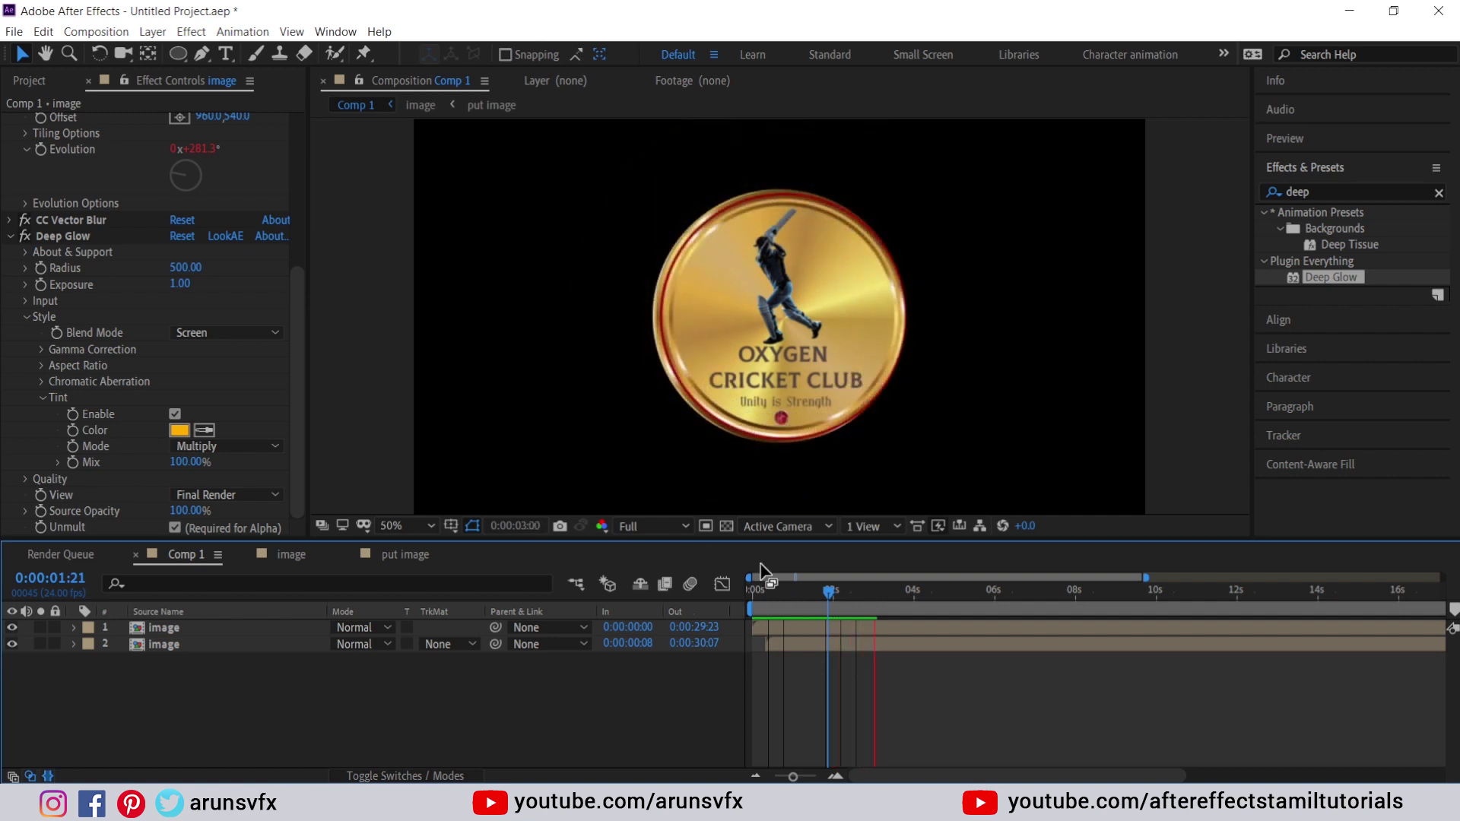
- Enable composition motion blur and preview the gold reveal to about 3 seconds
key(space)
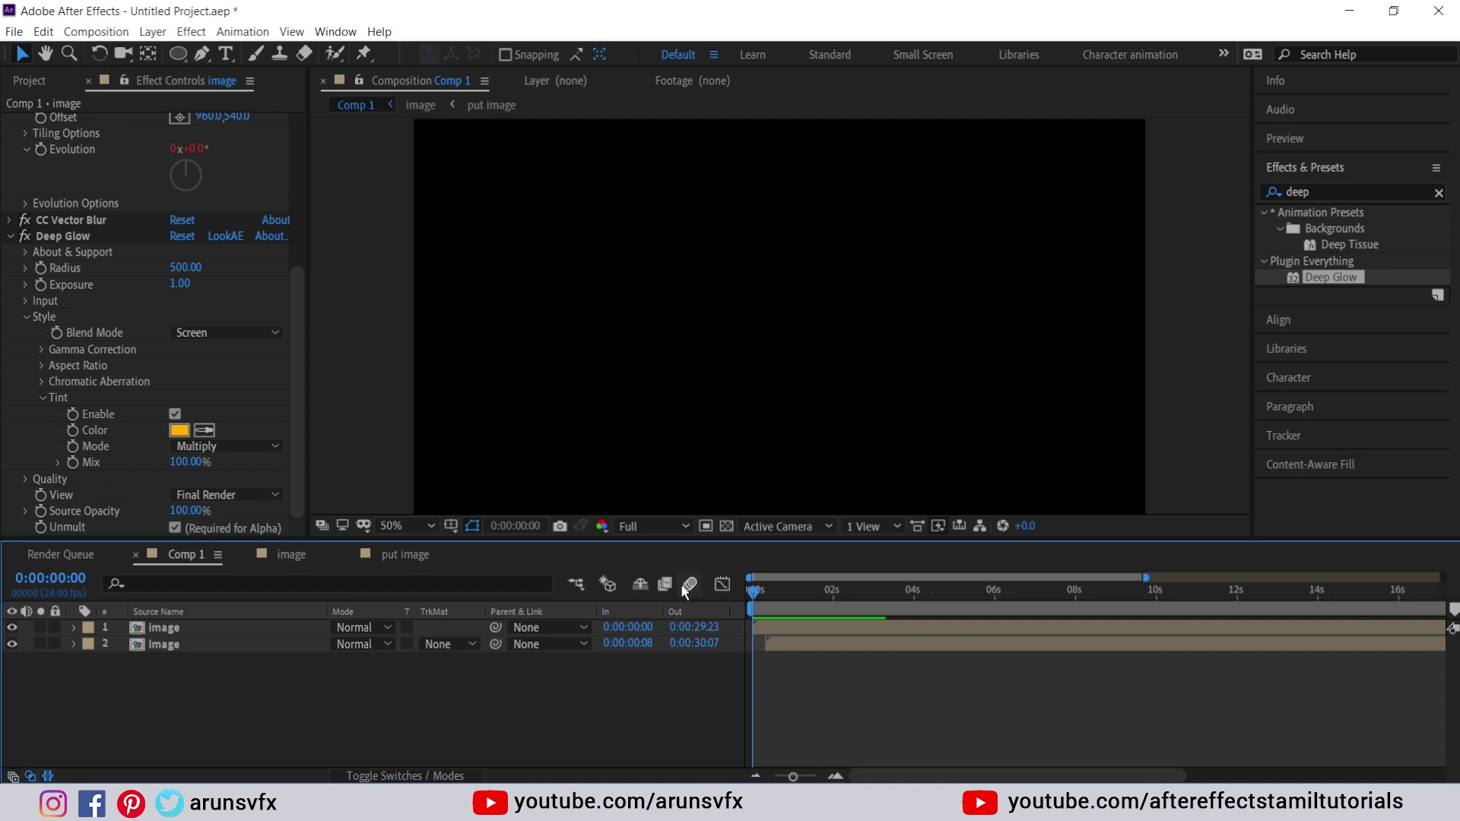
click(685, 590)
key(space)
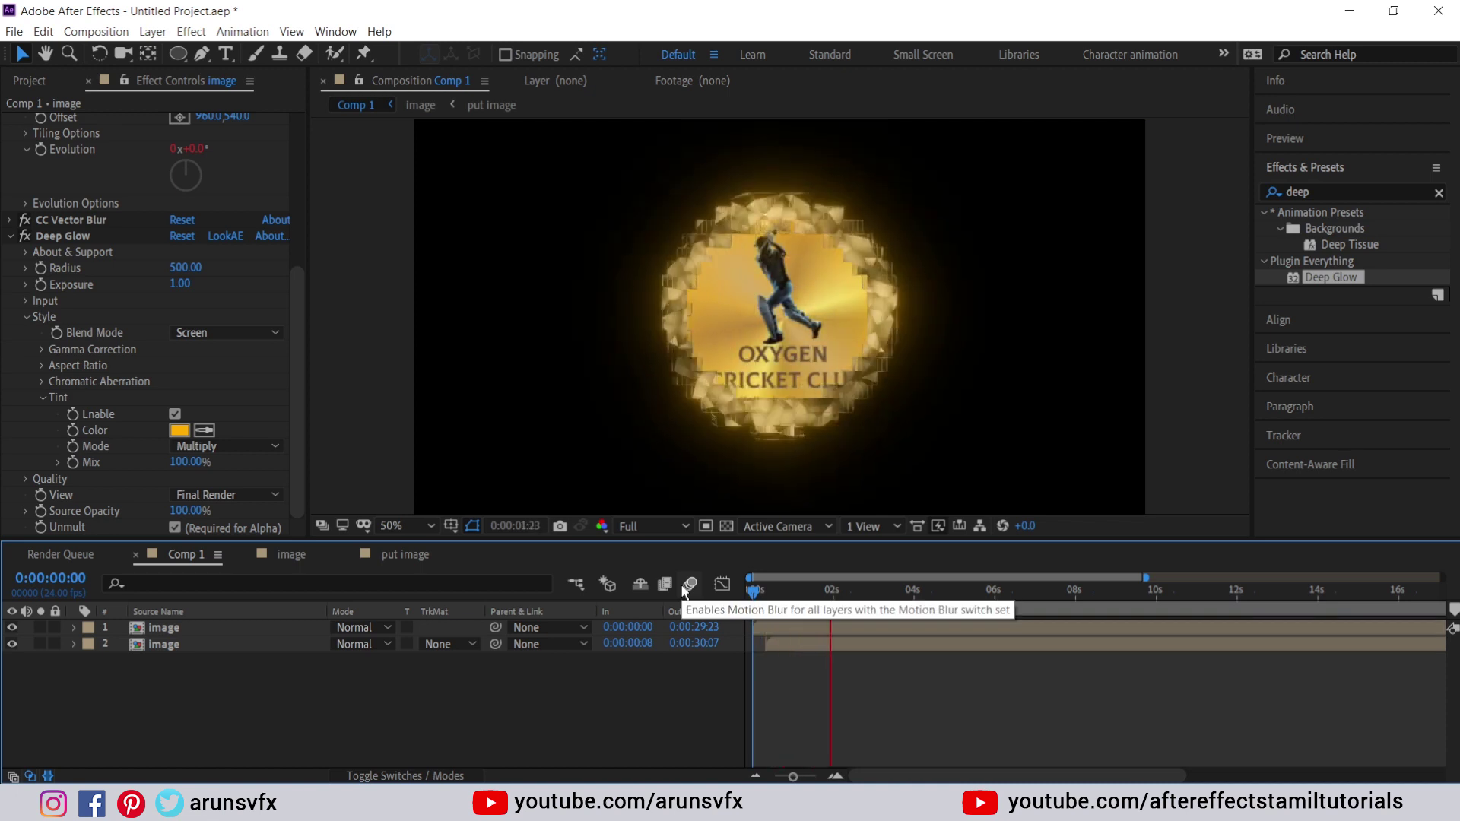
key(space)
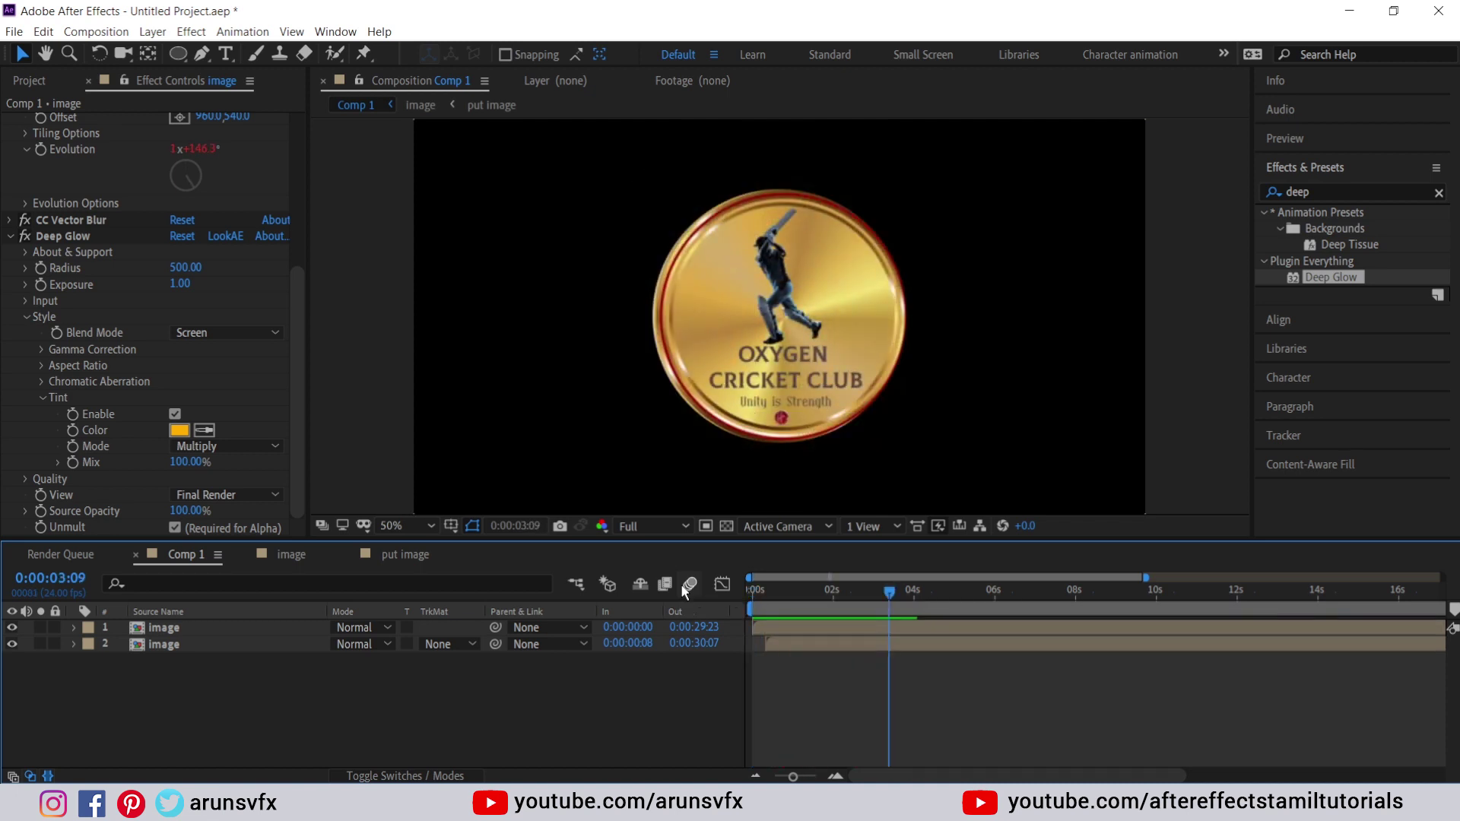